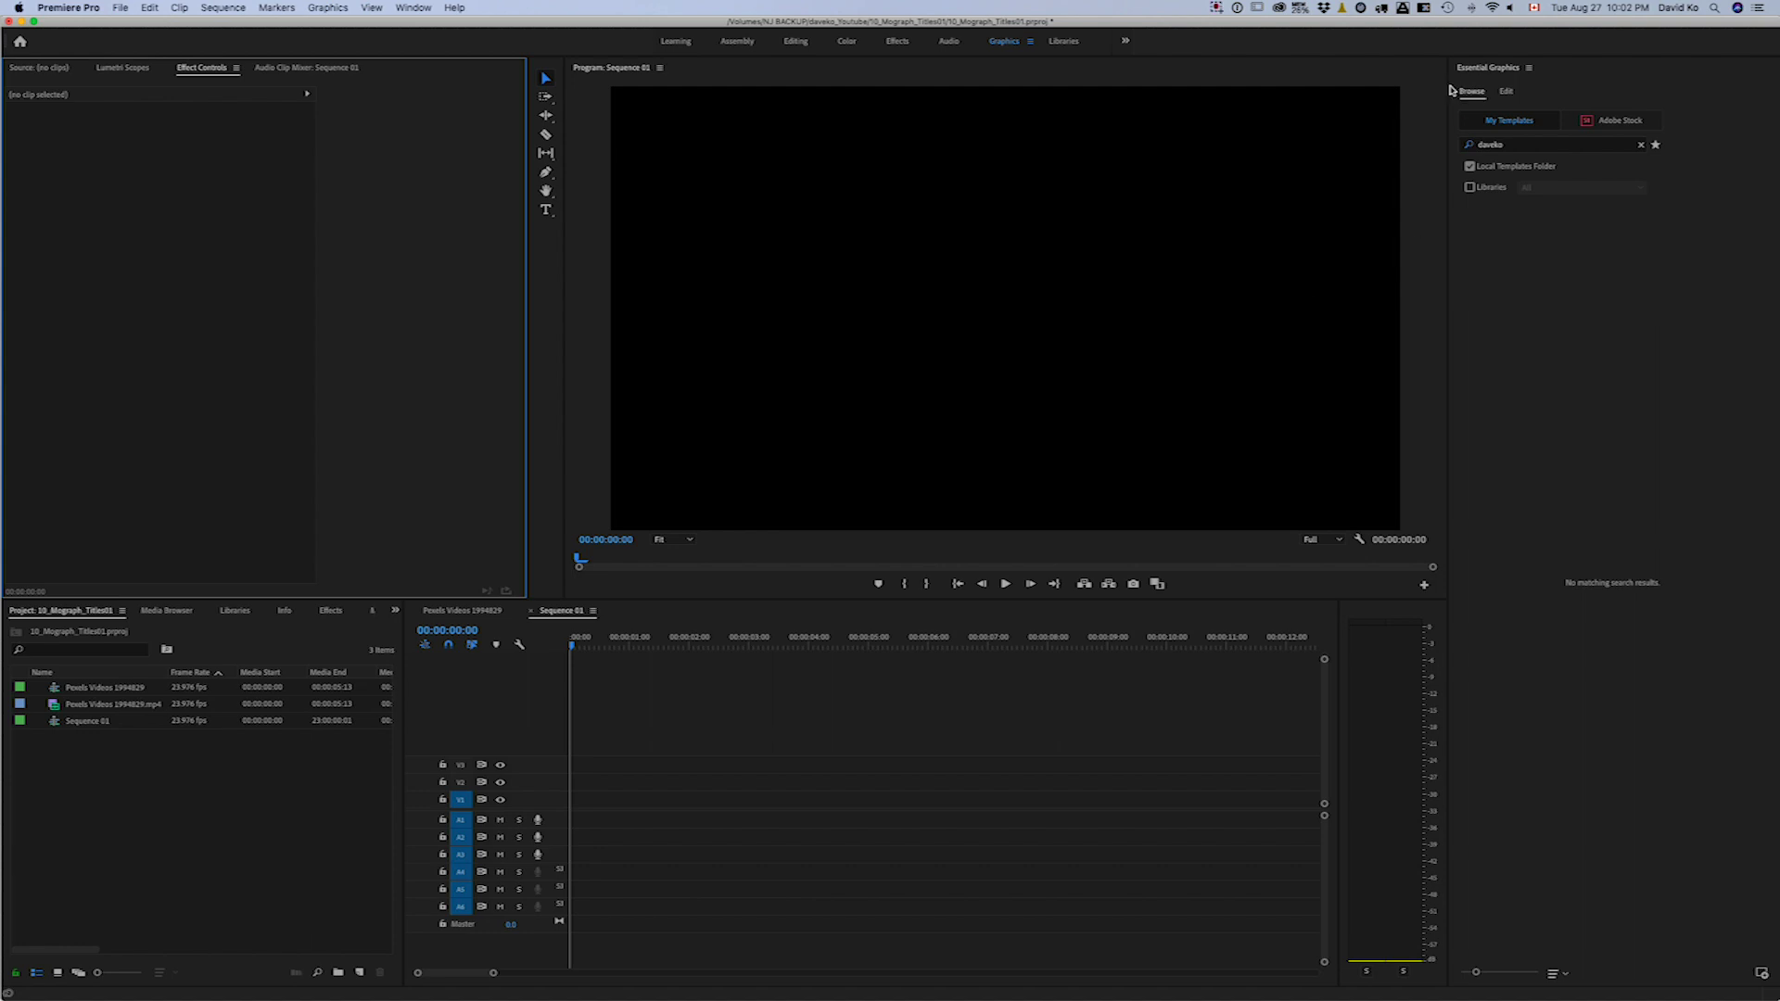
- Switch Premiere Pro to the Editing workspace layout
left_click(797, 42)
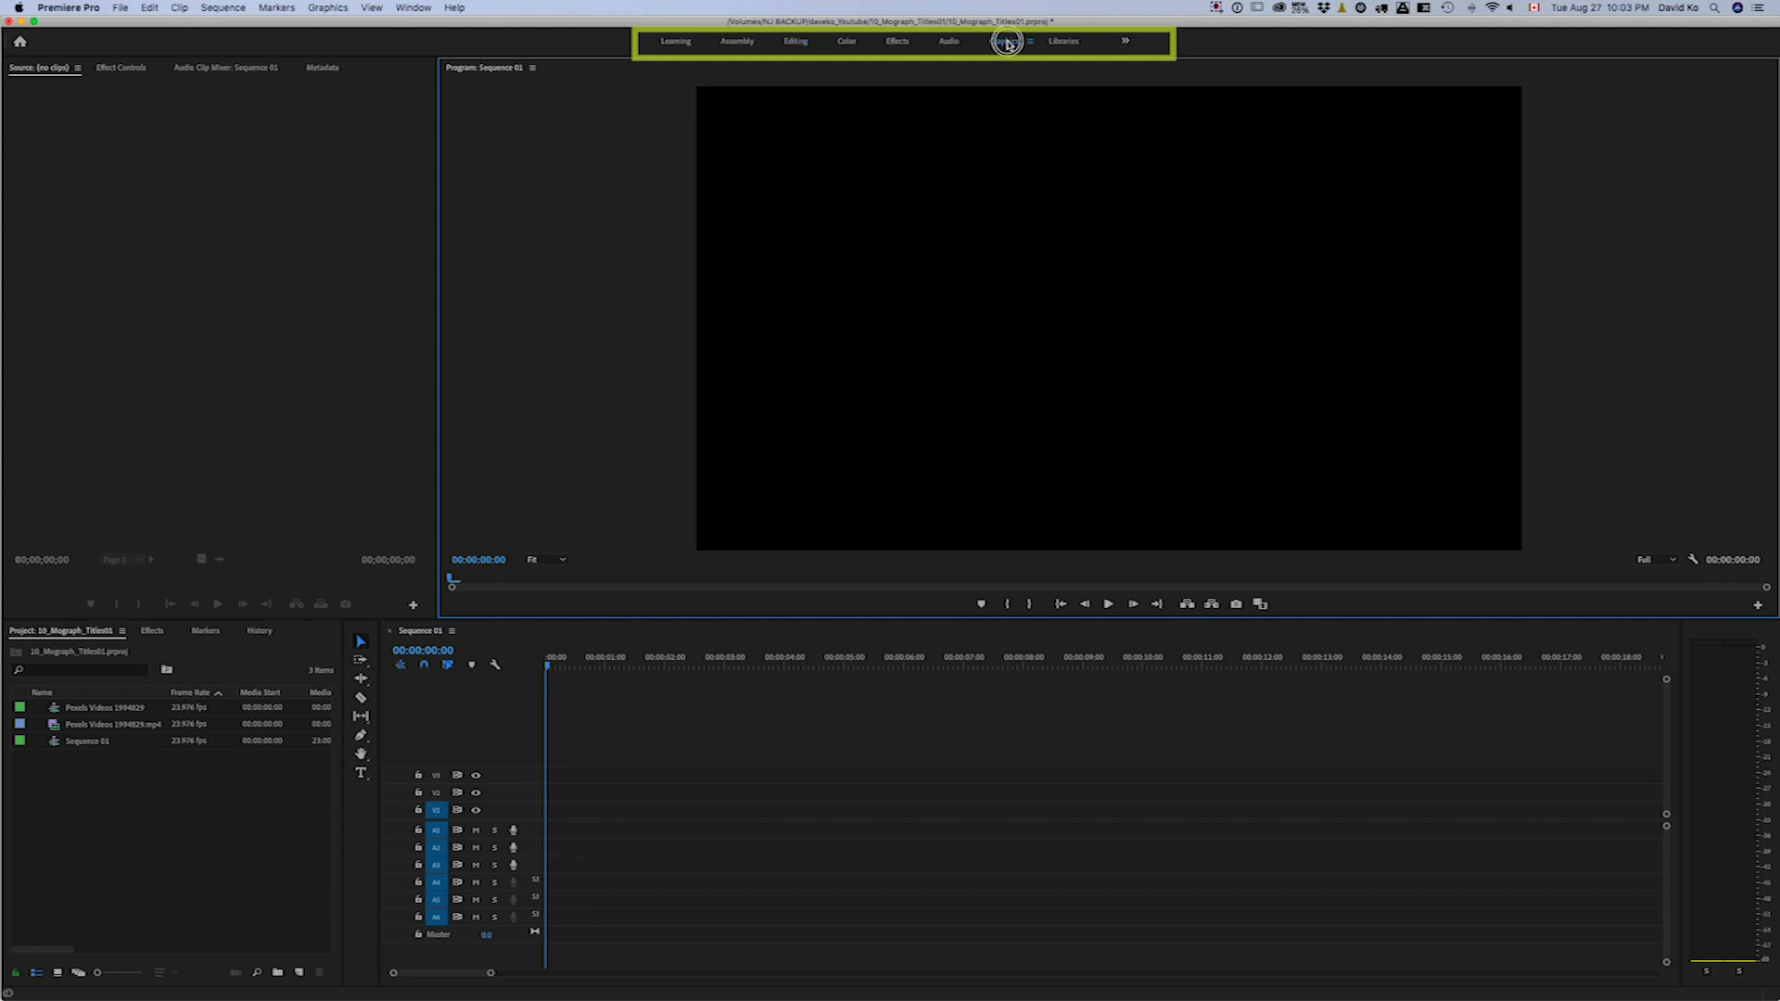
- Open the Graphics workspace and browse down and back up the Essential Graphics templates list
left_click(1007, 42)
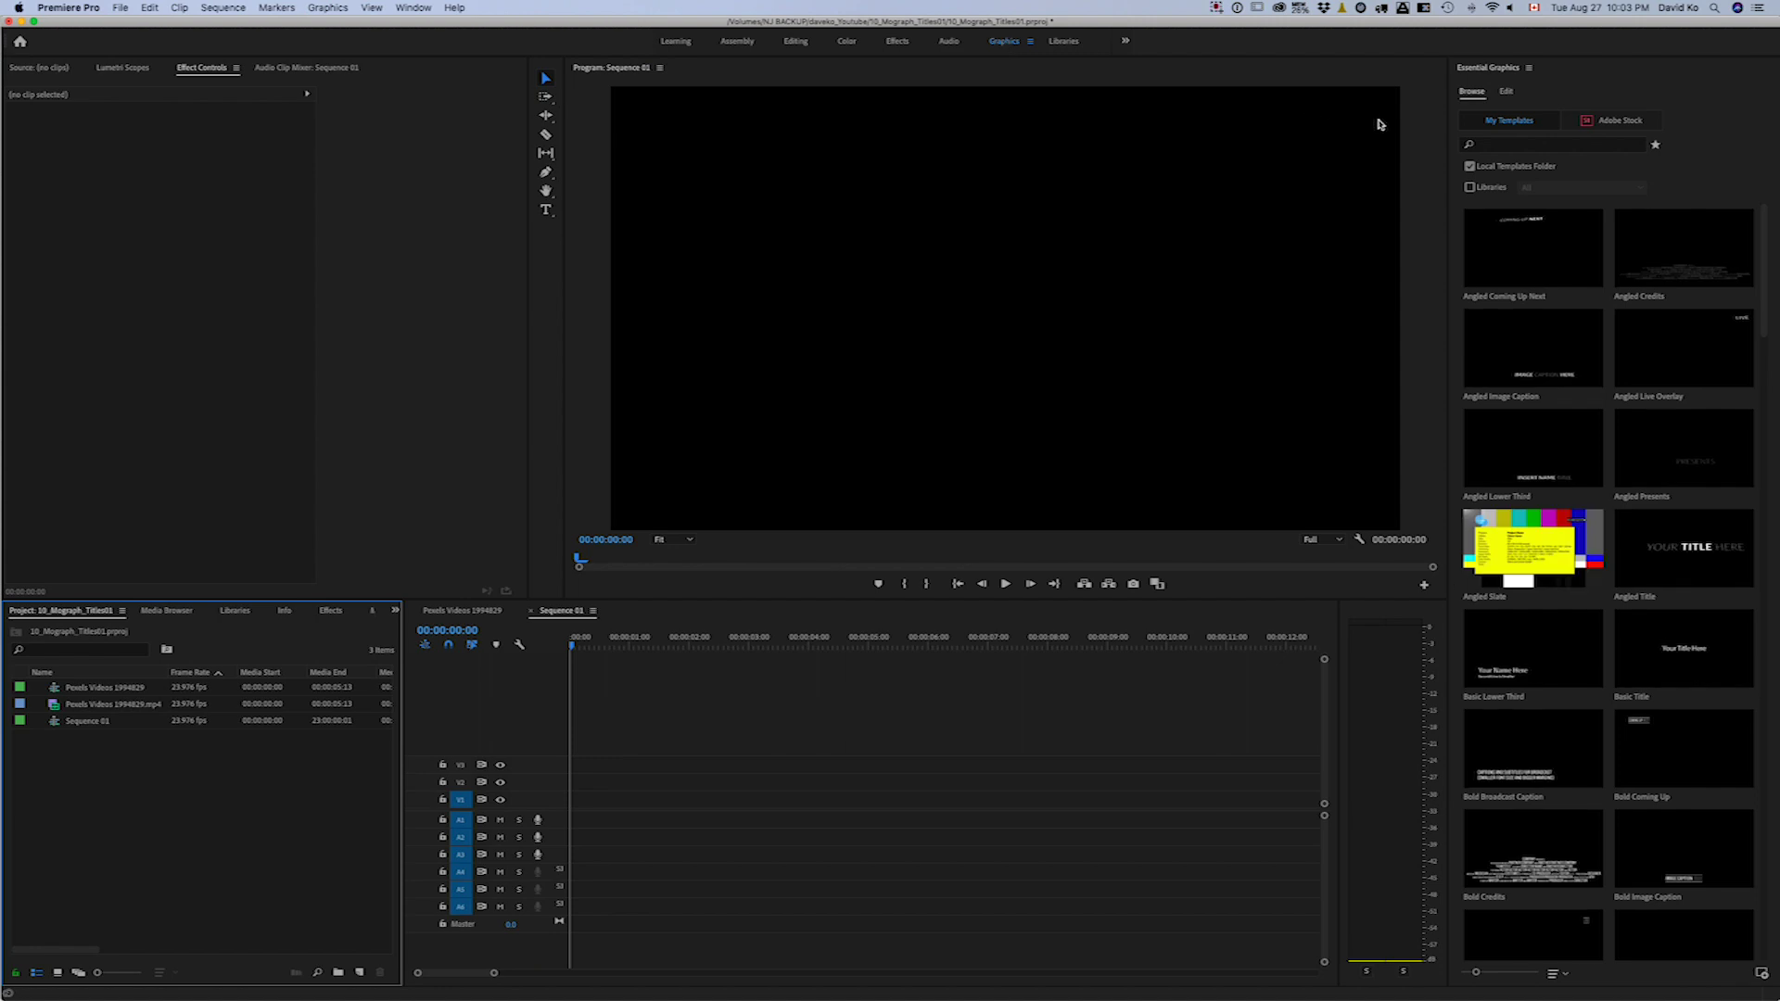
scroll(1590, 292, "down", 15)
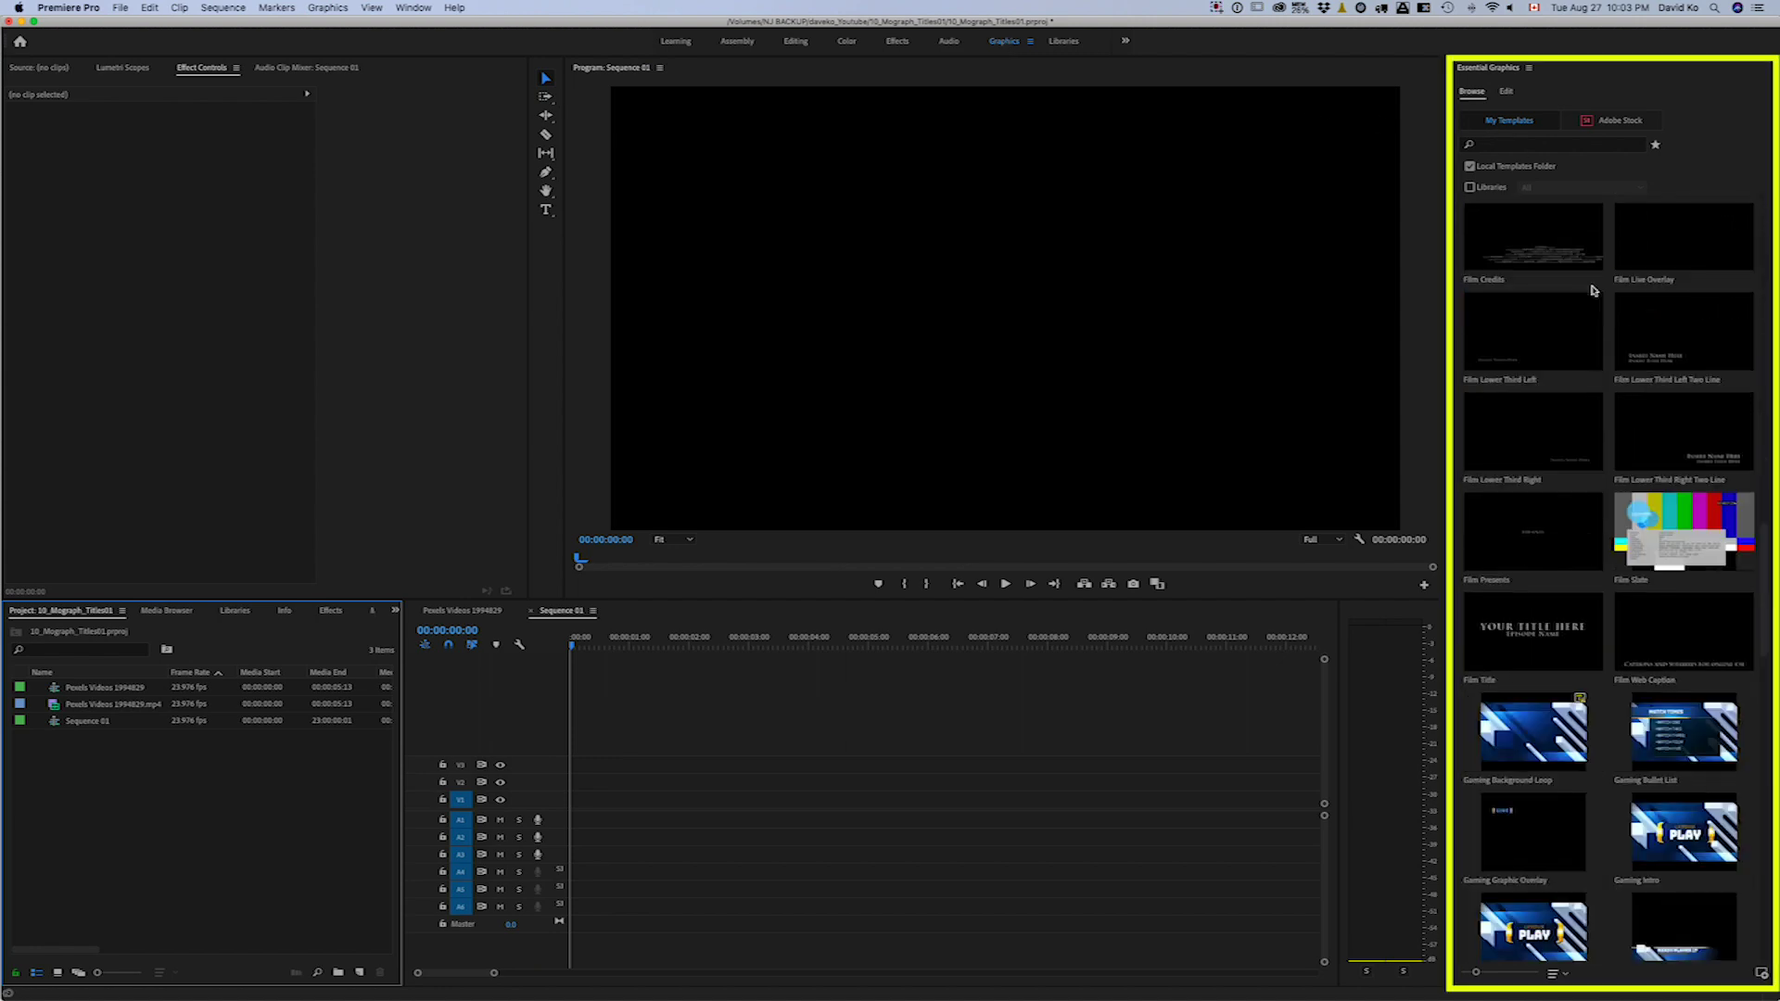
scroll(1591, 291, "down", 5)
scroll(1590, 291, "up", 9)
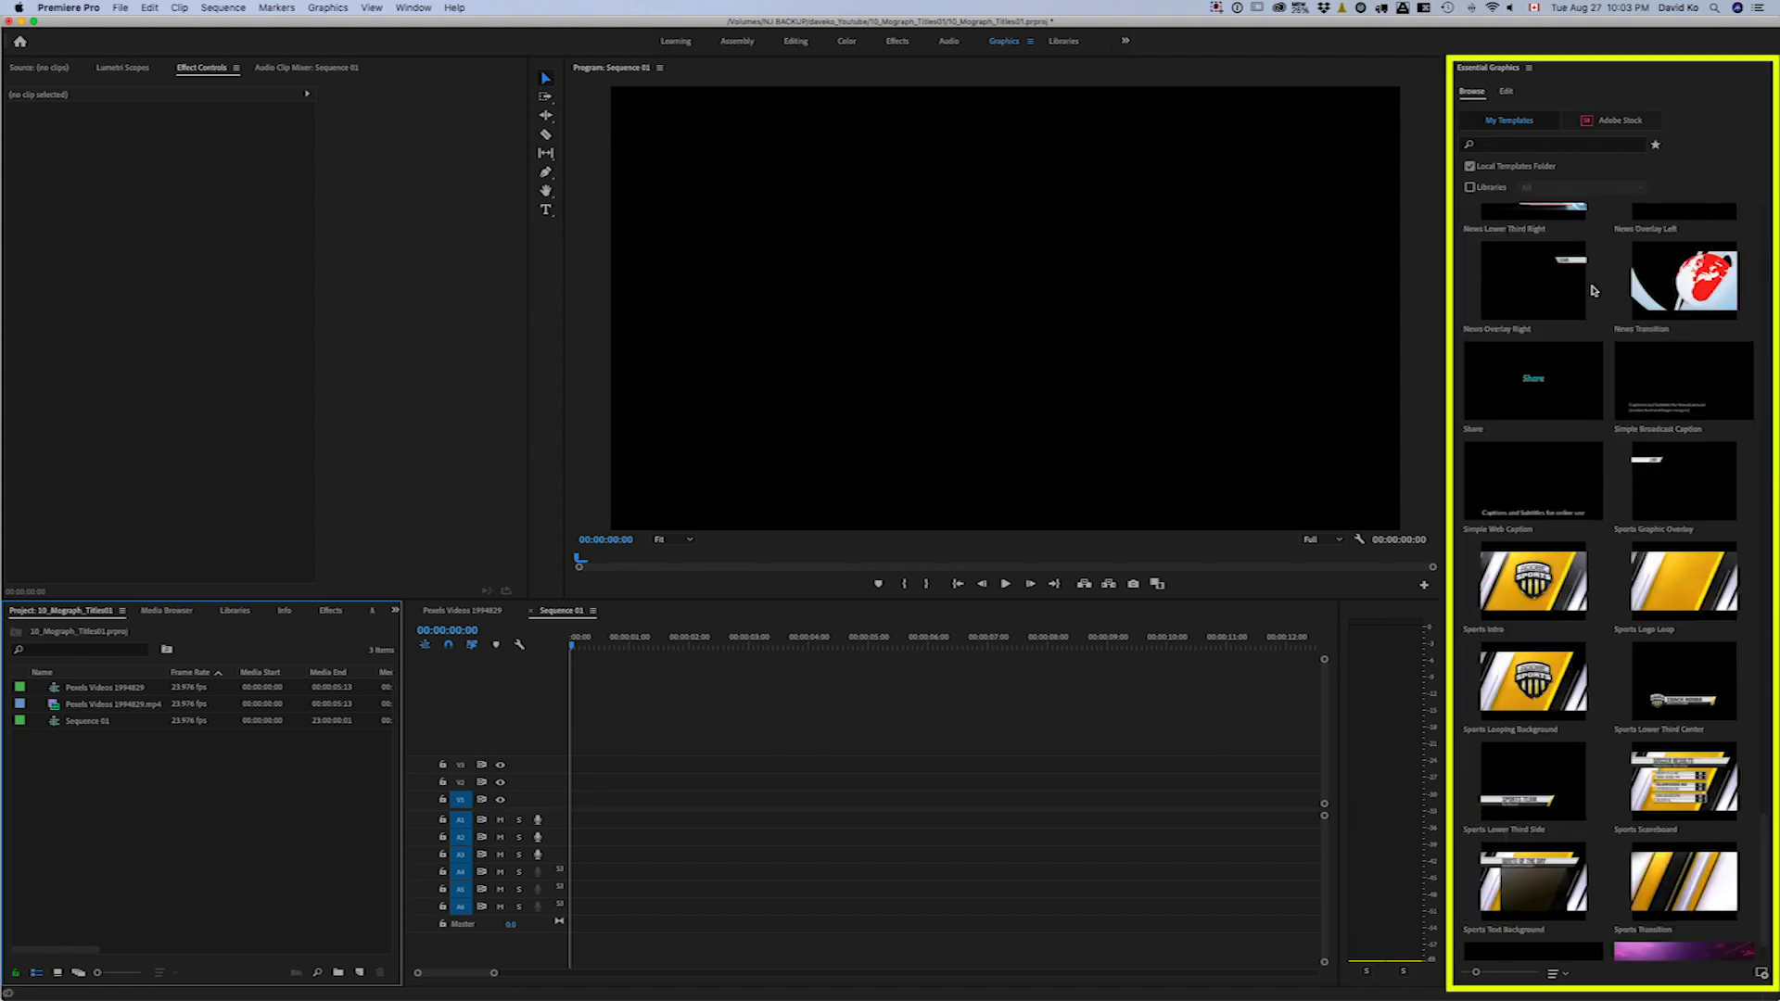
scroll(1591, 291, "up", 15)
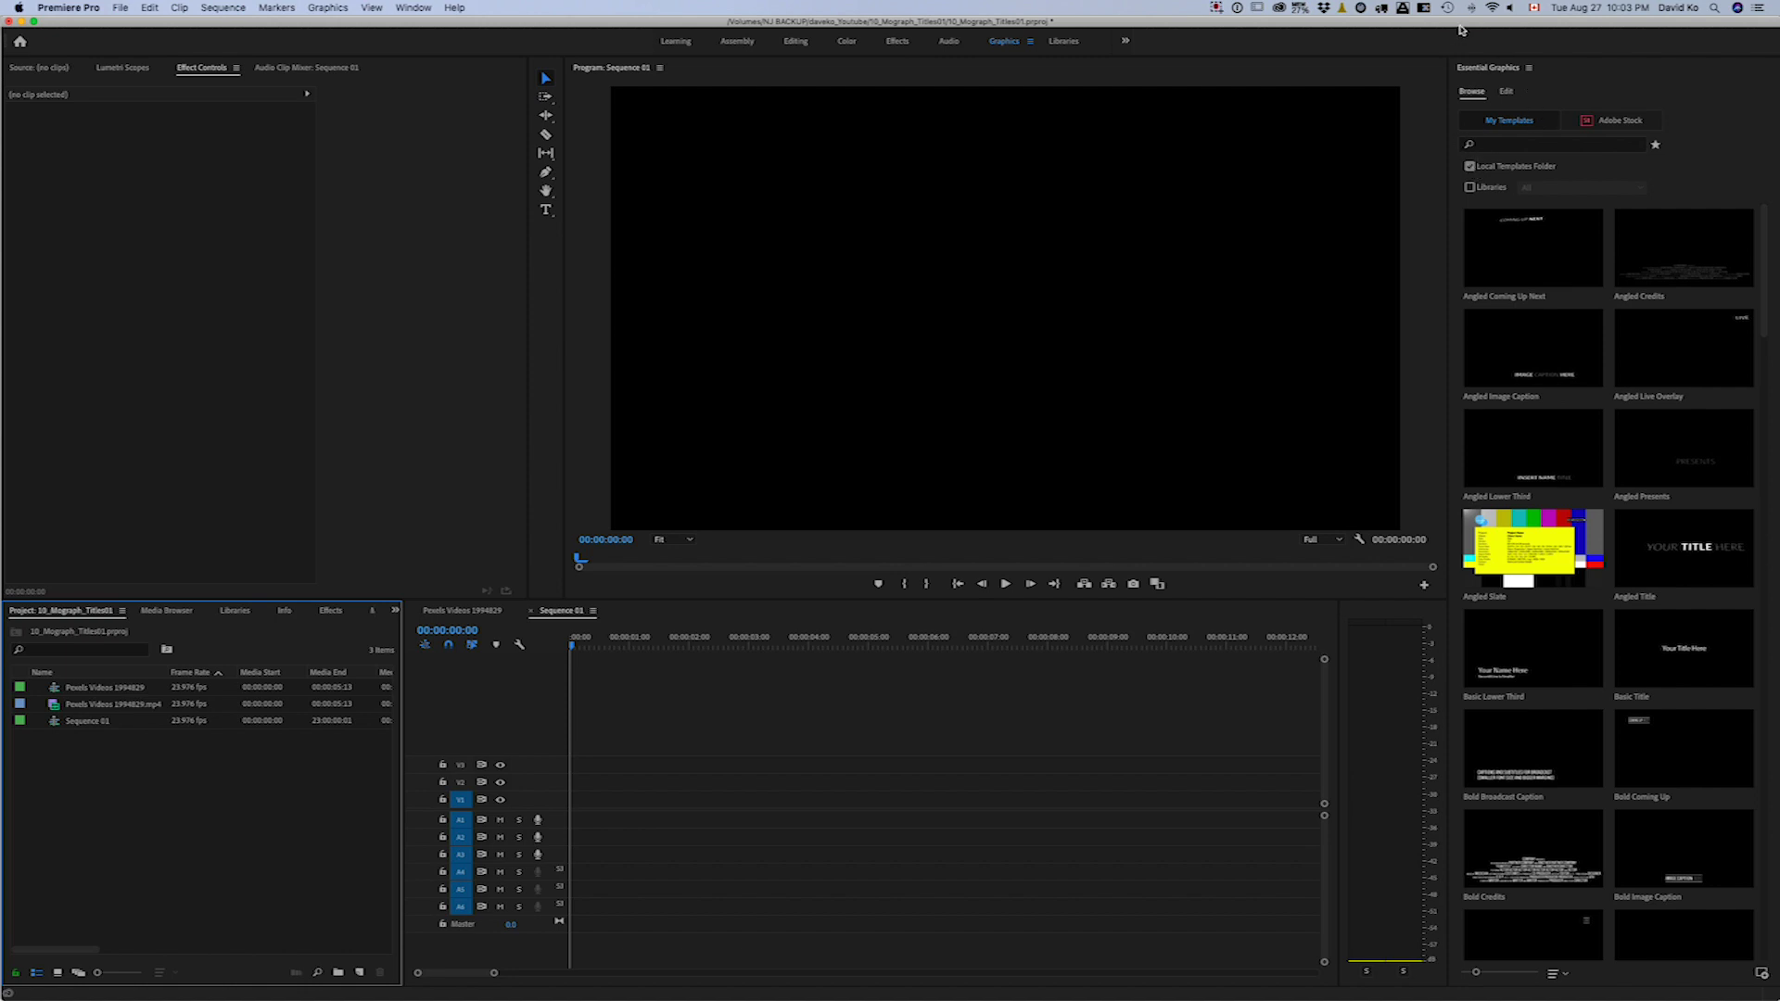
- Open a Finder window on the _chrome_downloads folder and move it up and left
mouse_move(713, 973)
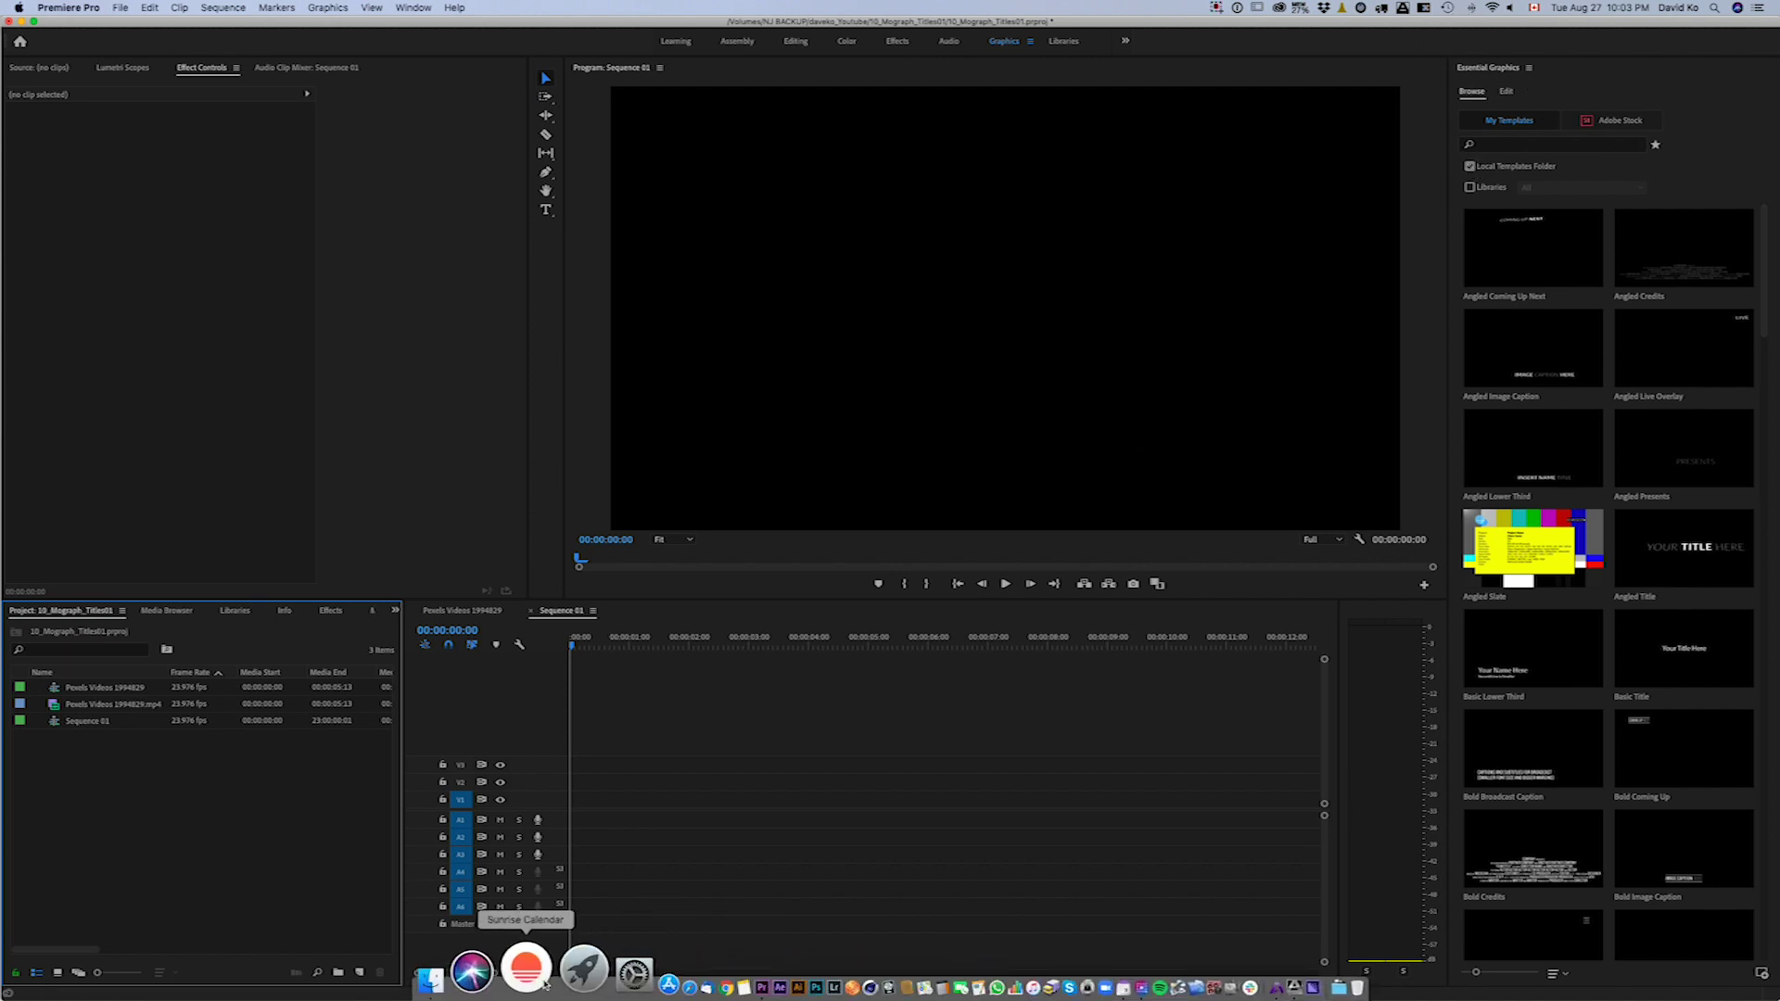
left_click(501, 975)
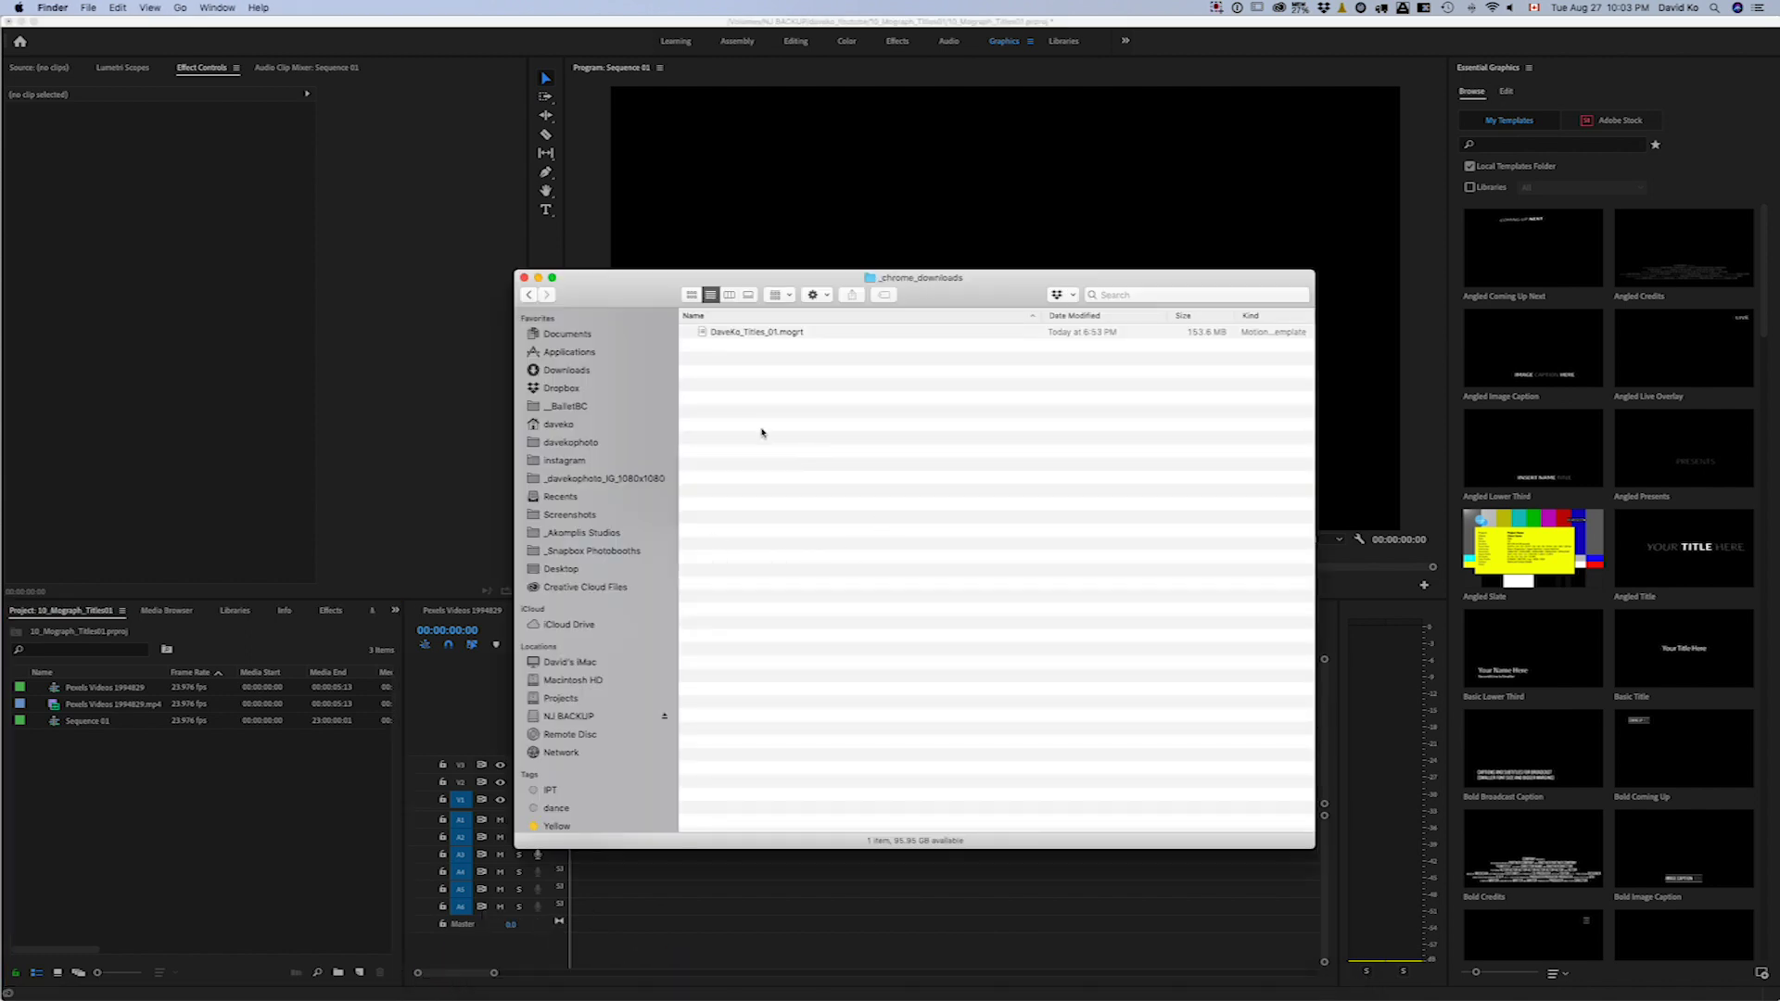
left_click_drag(622, 301, 543, 231)
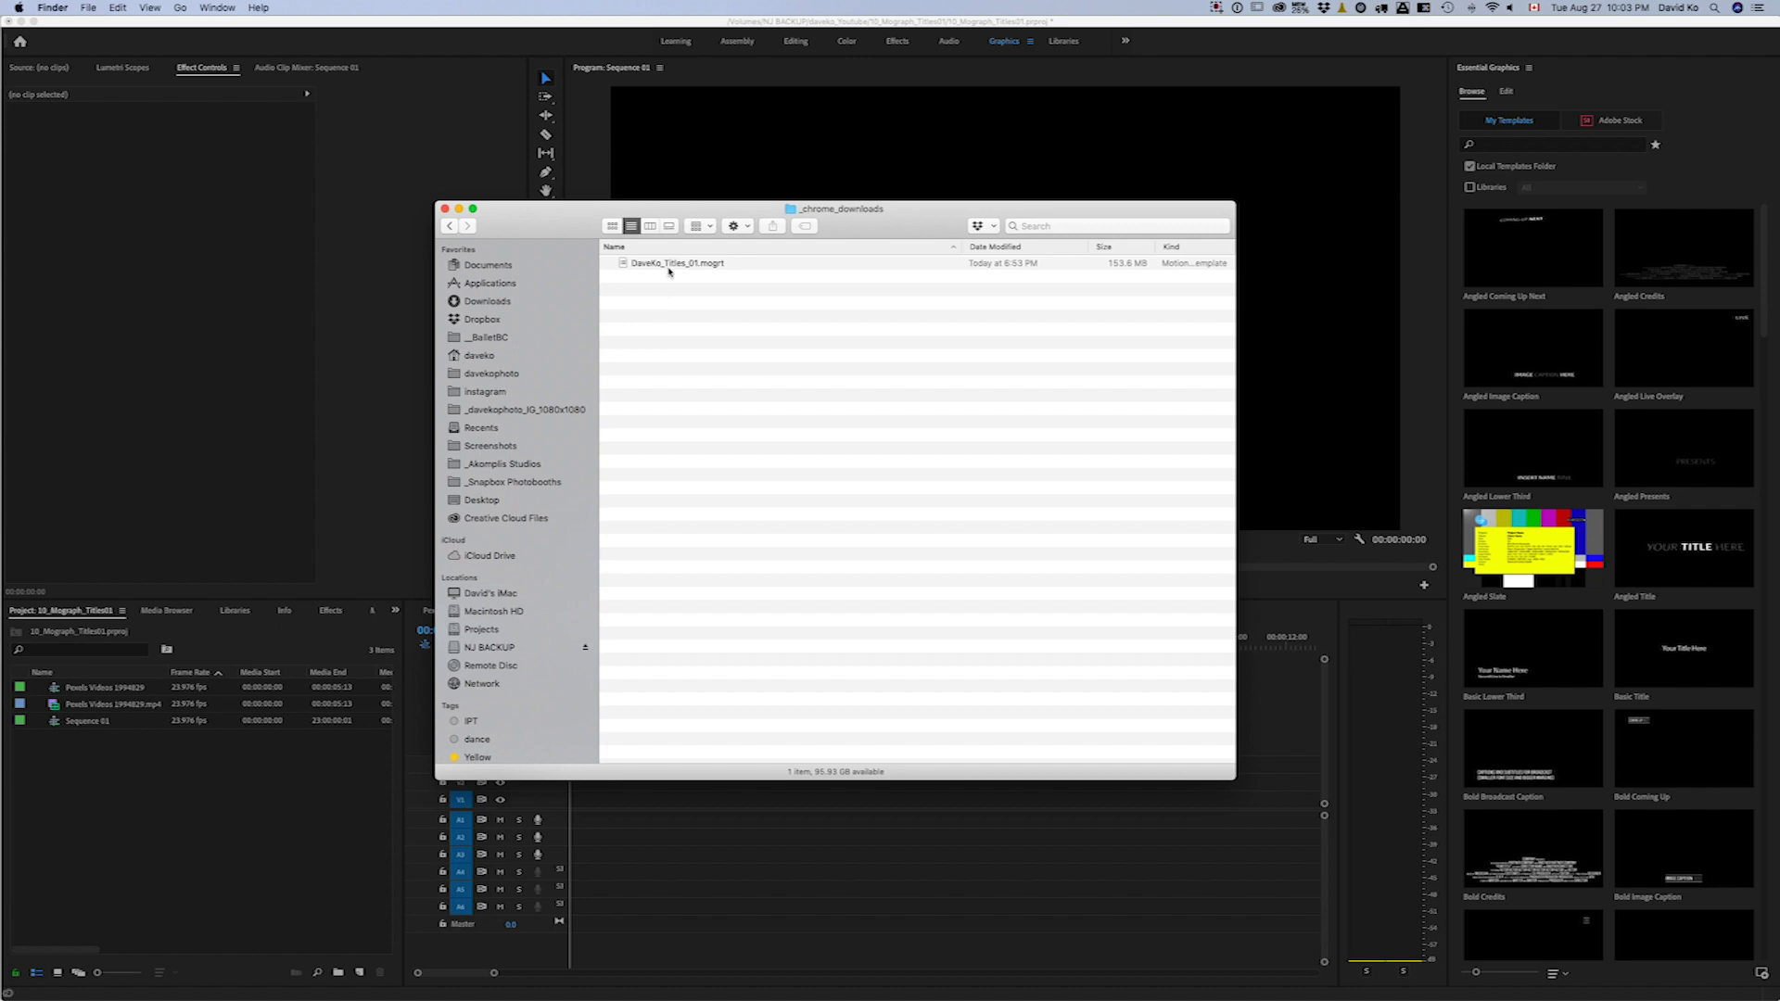
- Drag DaveKo_Titles_01.mogrt from Finder into Premiere's Essential Graphics templates panel
left_click(641, 265)
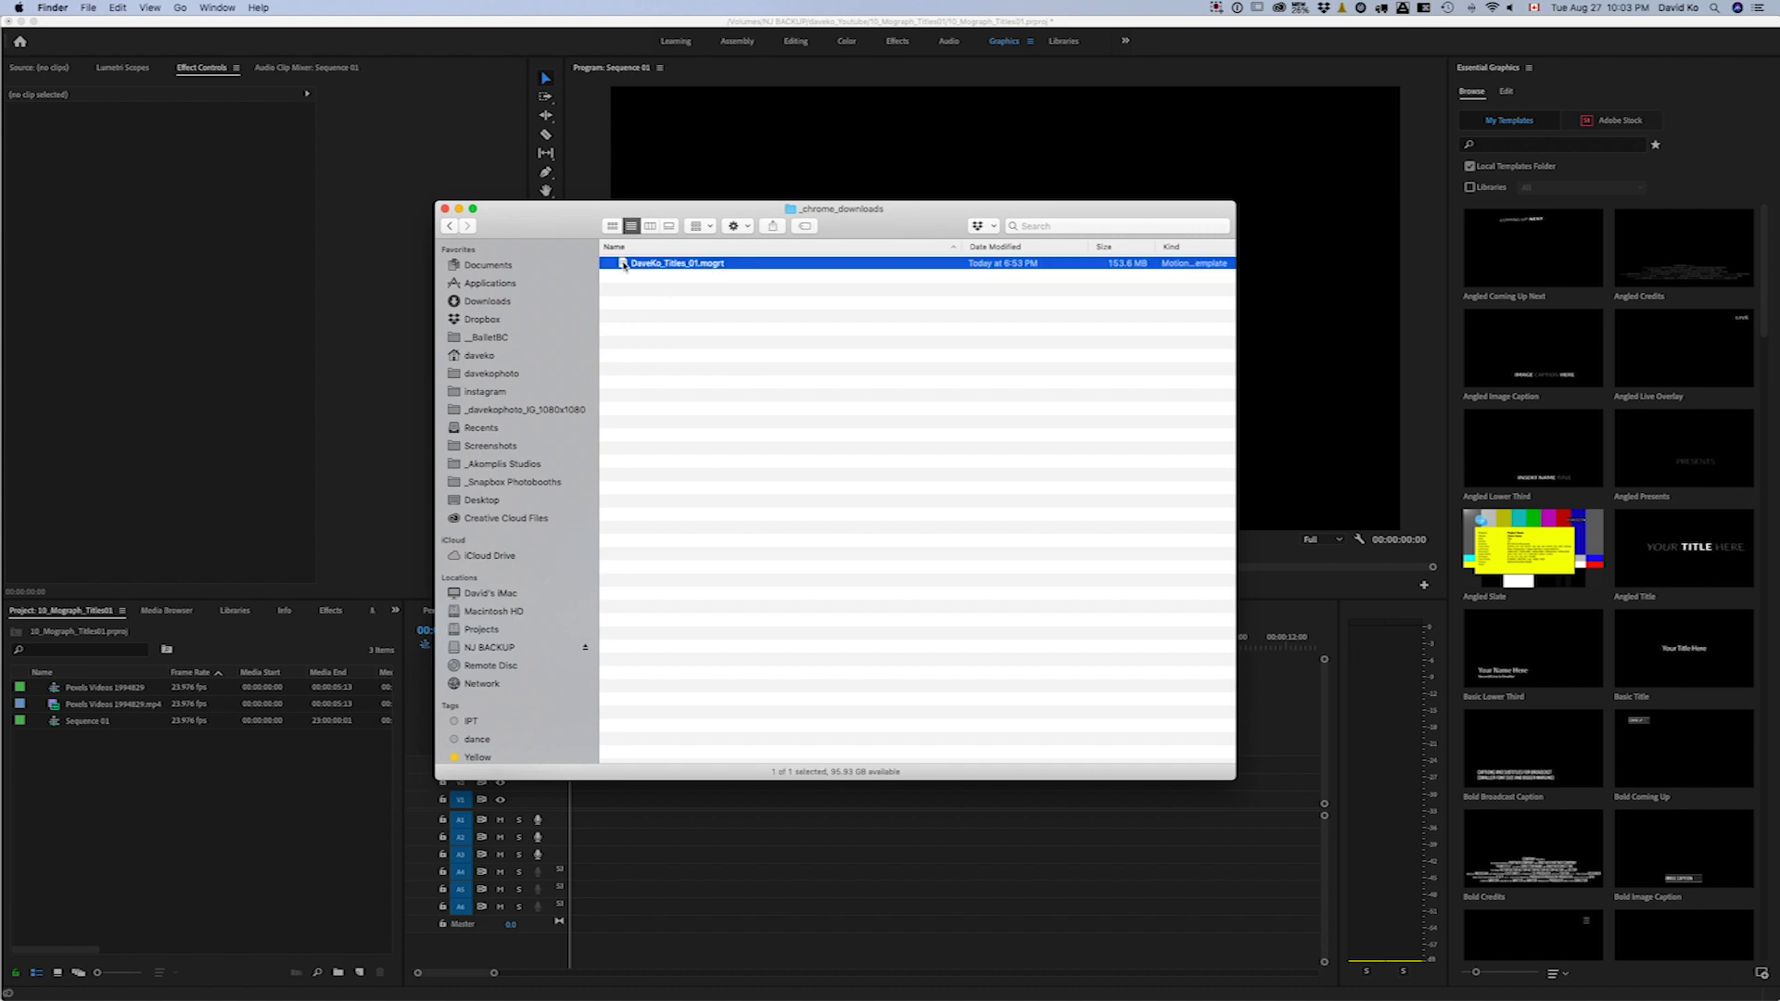
left_click_drag(622, 266, 762, 243)
left_click_drag(623, 265, 1602, 320)
left_click(1533, 145)
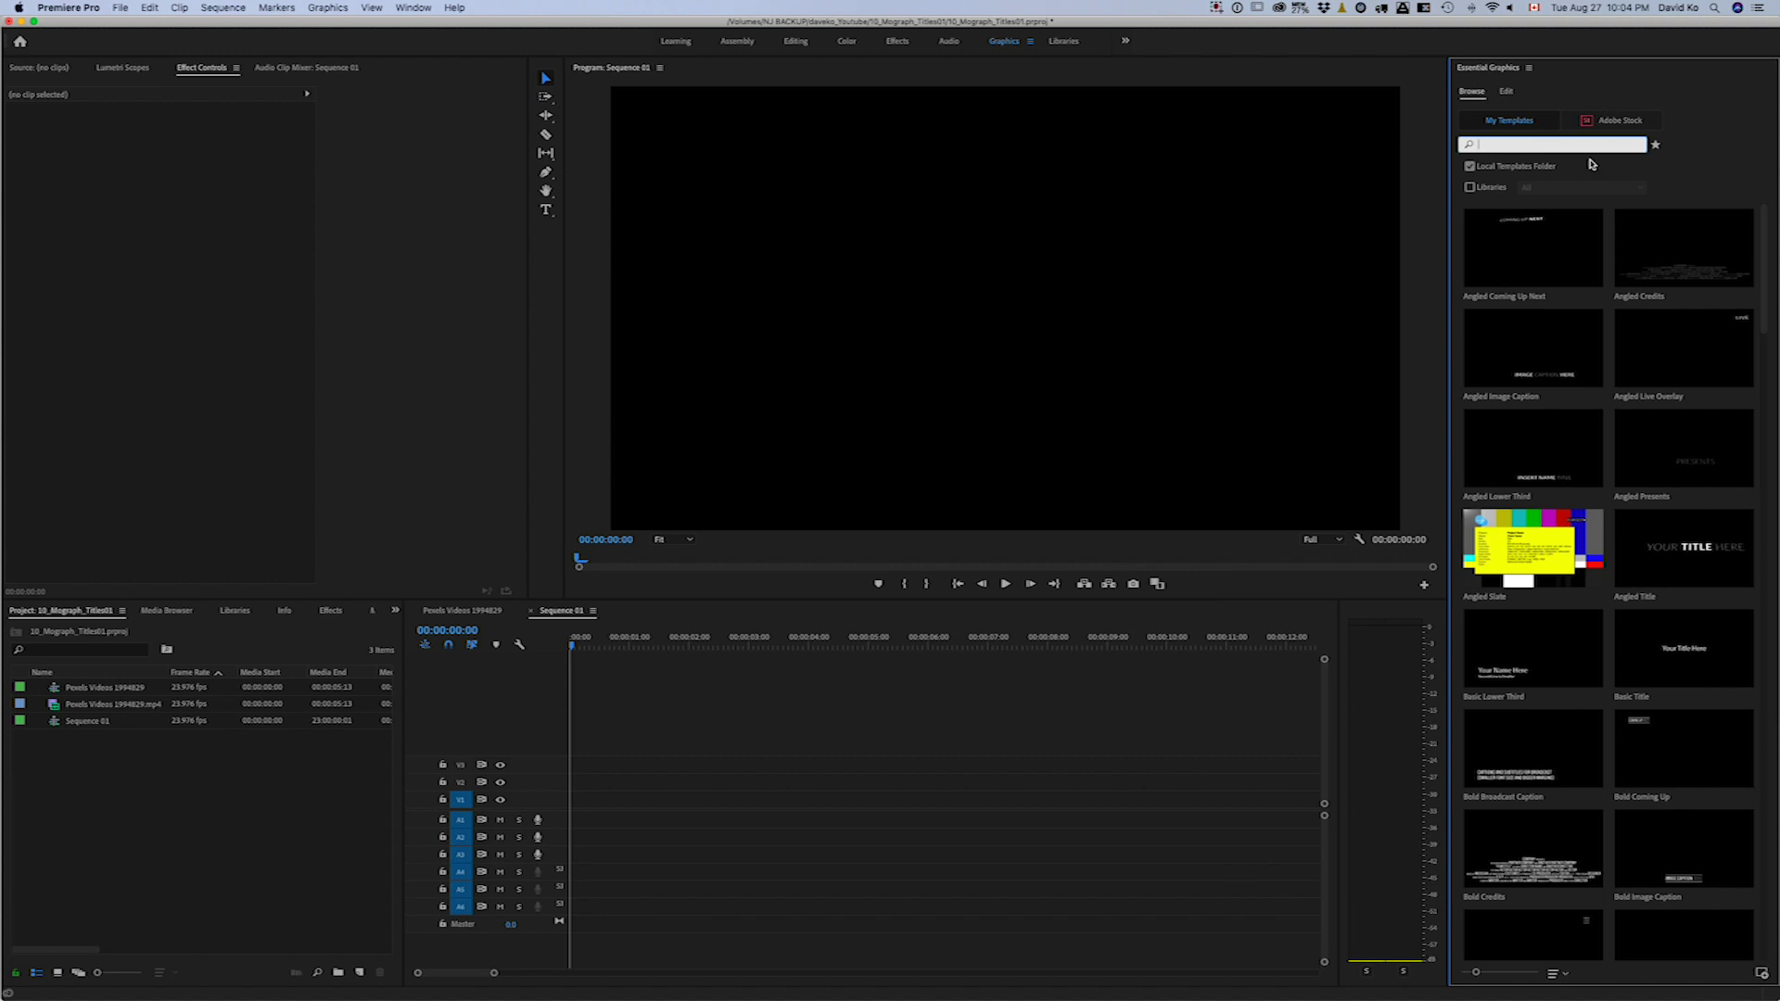
- Search 'dave', drop DaveKo_Titles_01 at the start of V1 keeping existing settings, and preview it
type("daveko")
key("Return")
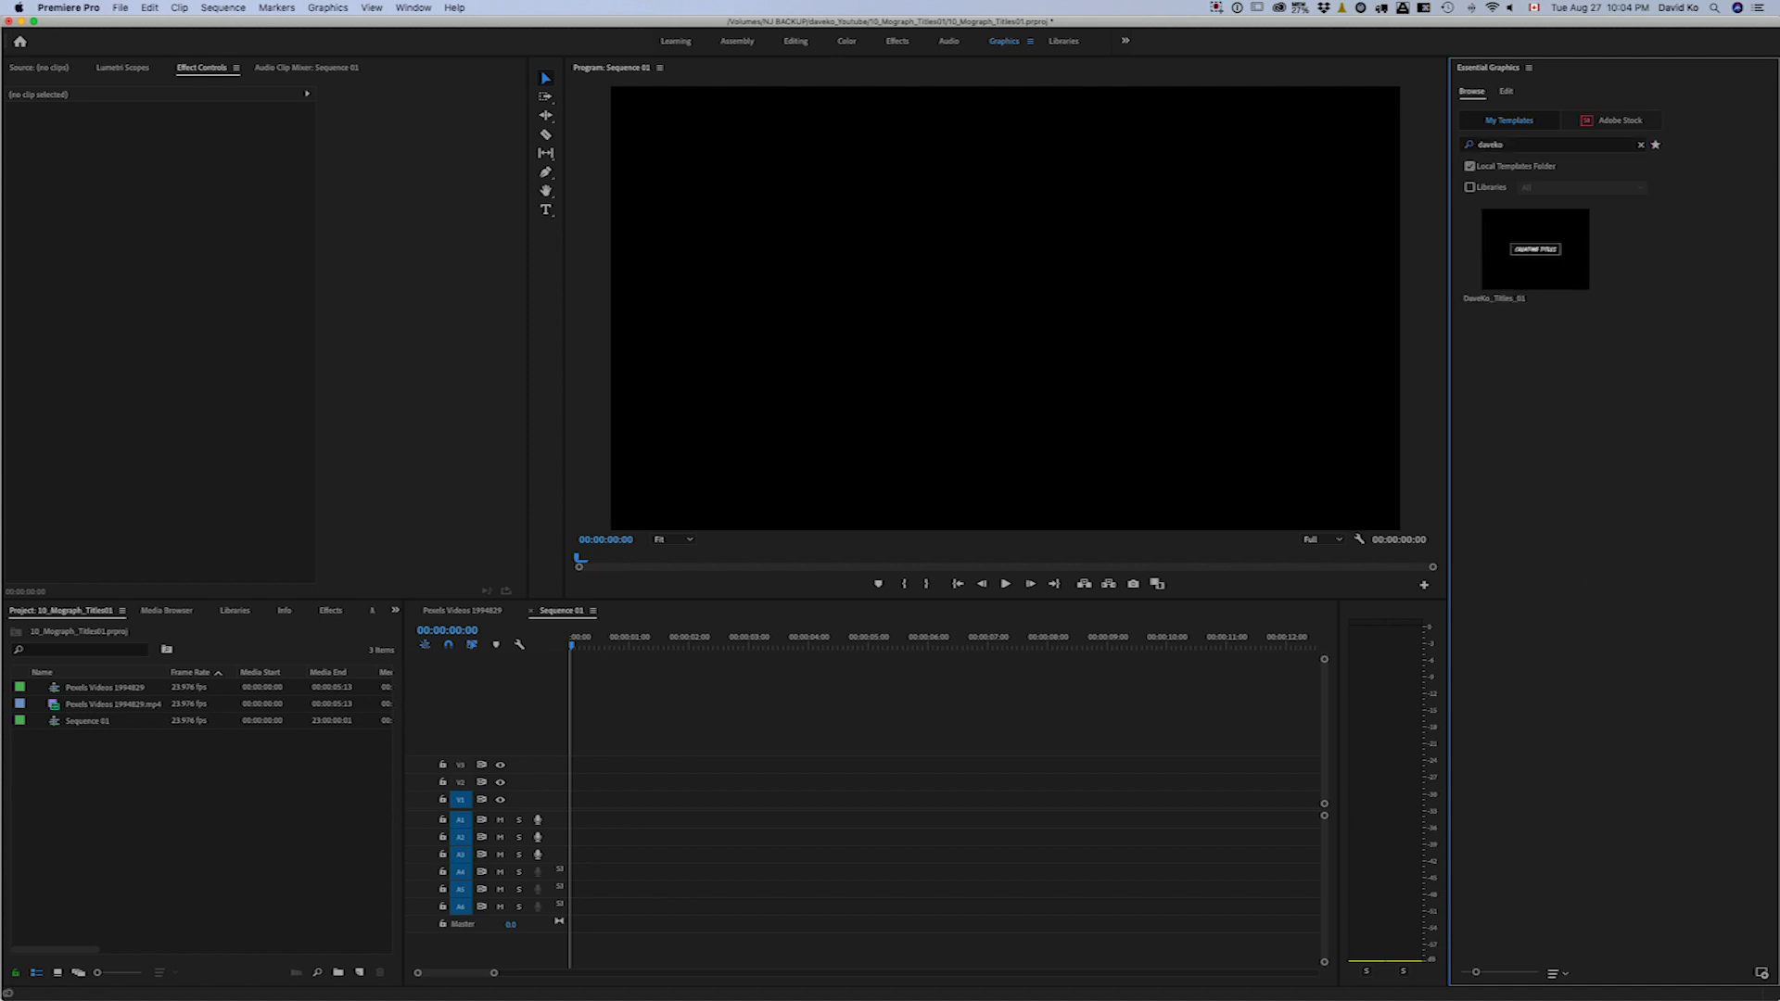
left_click(1556, 279)
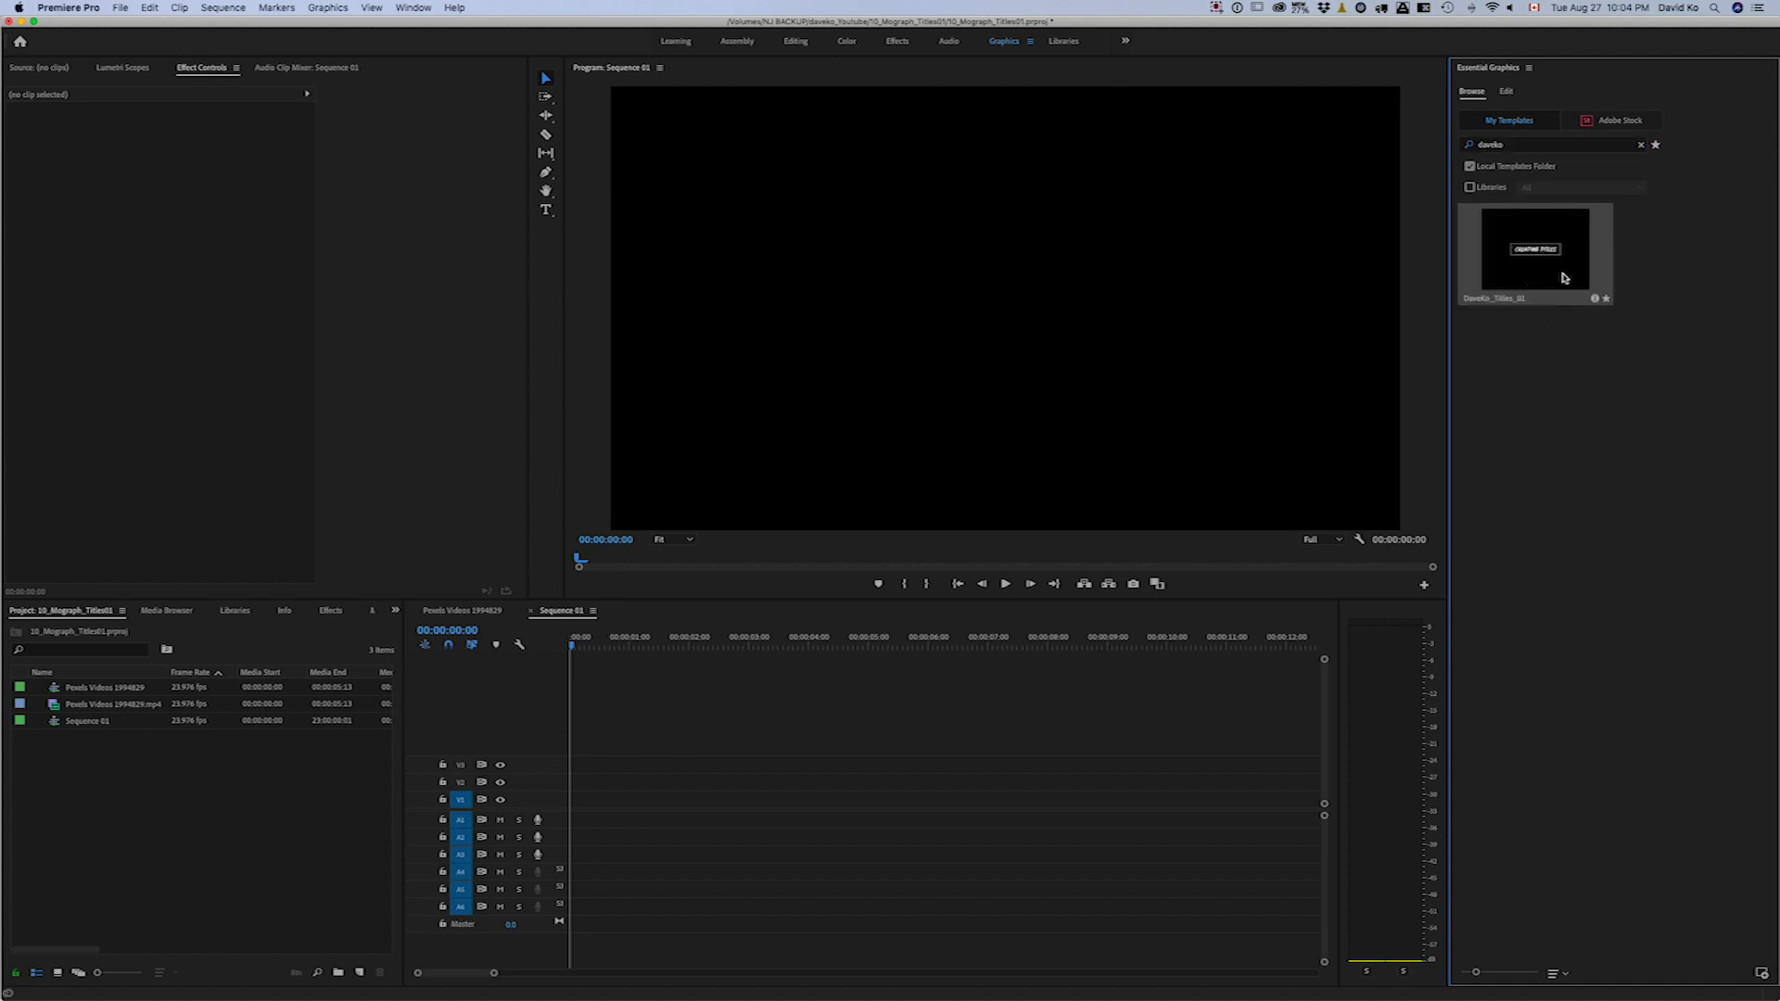
left_click_drag(1534, 250, 565, 804)
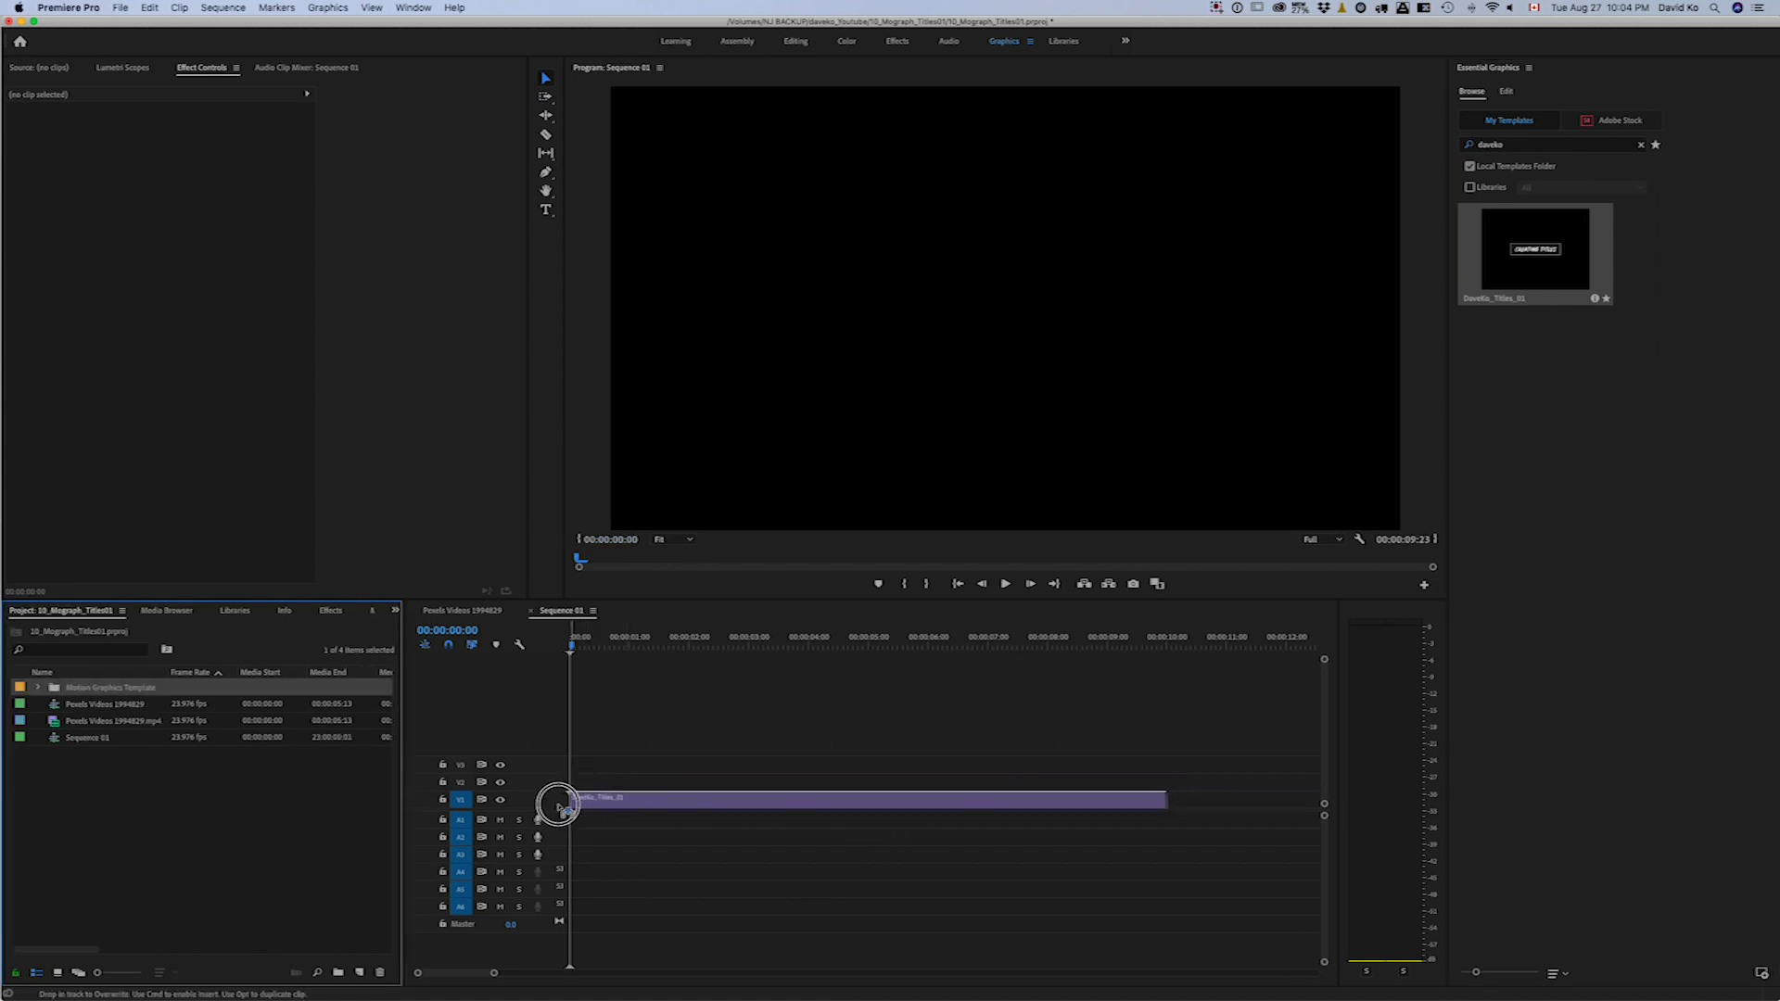
left_click_drag(559, 805, 561, 804)
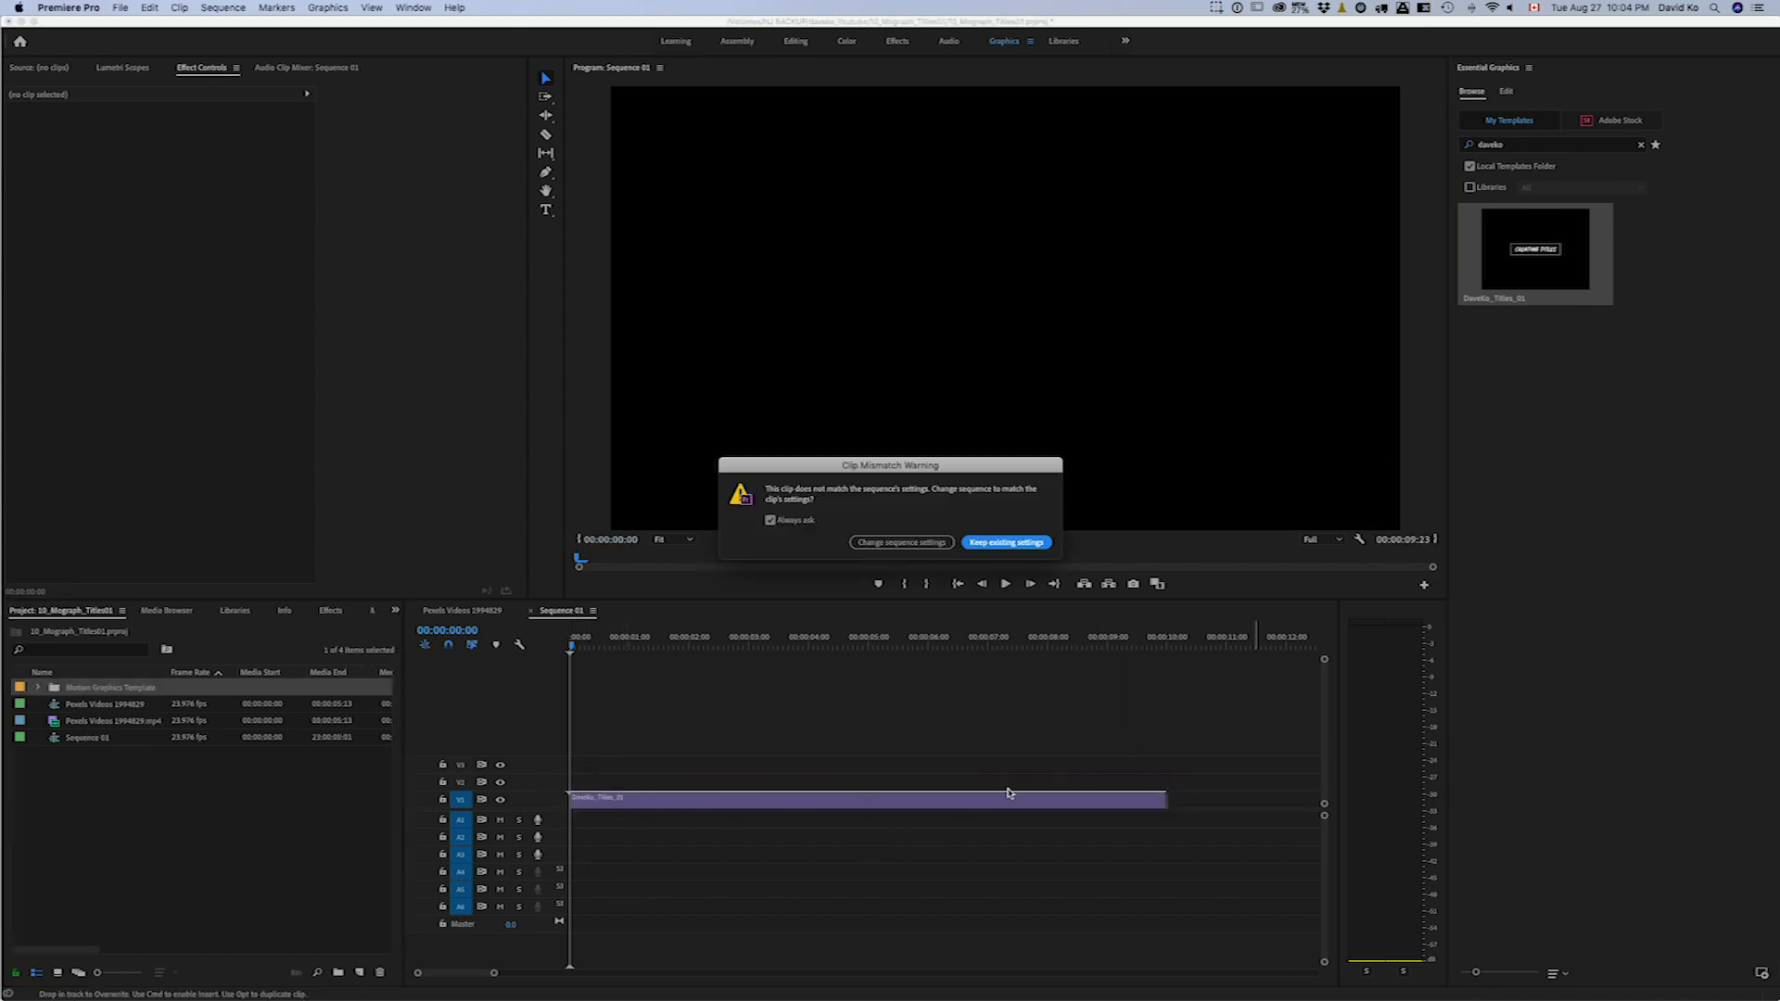
left_click(1006, 542)
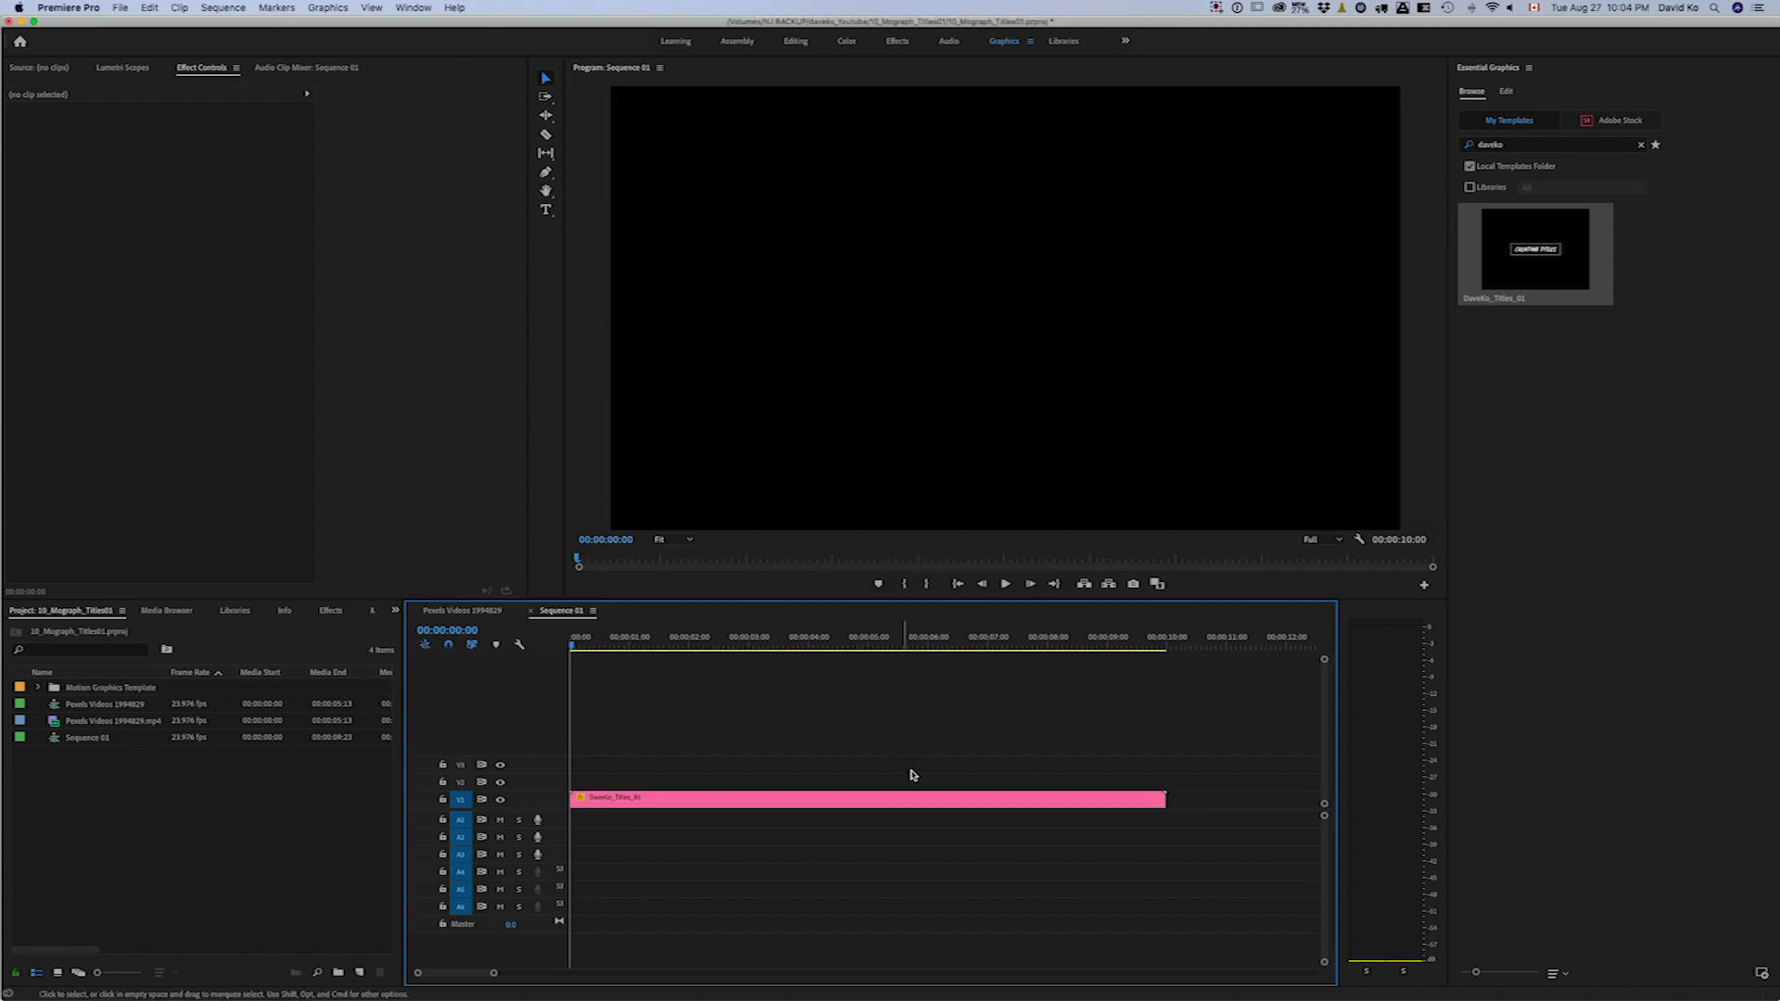
left_click(686, 639)
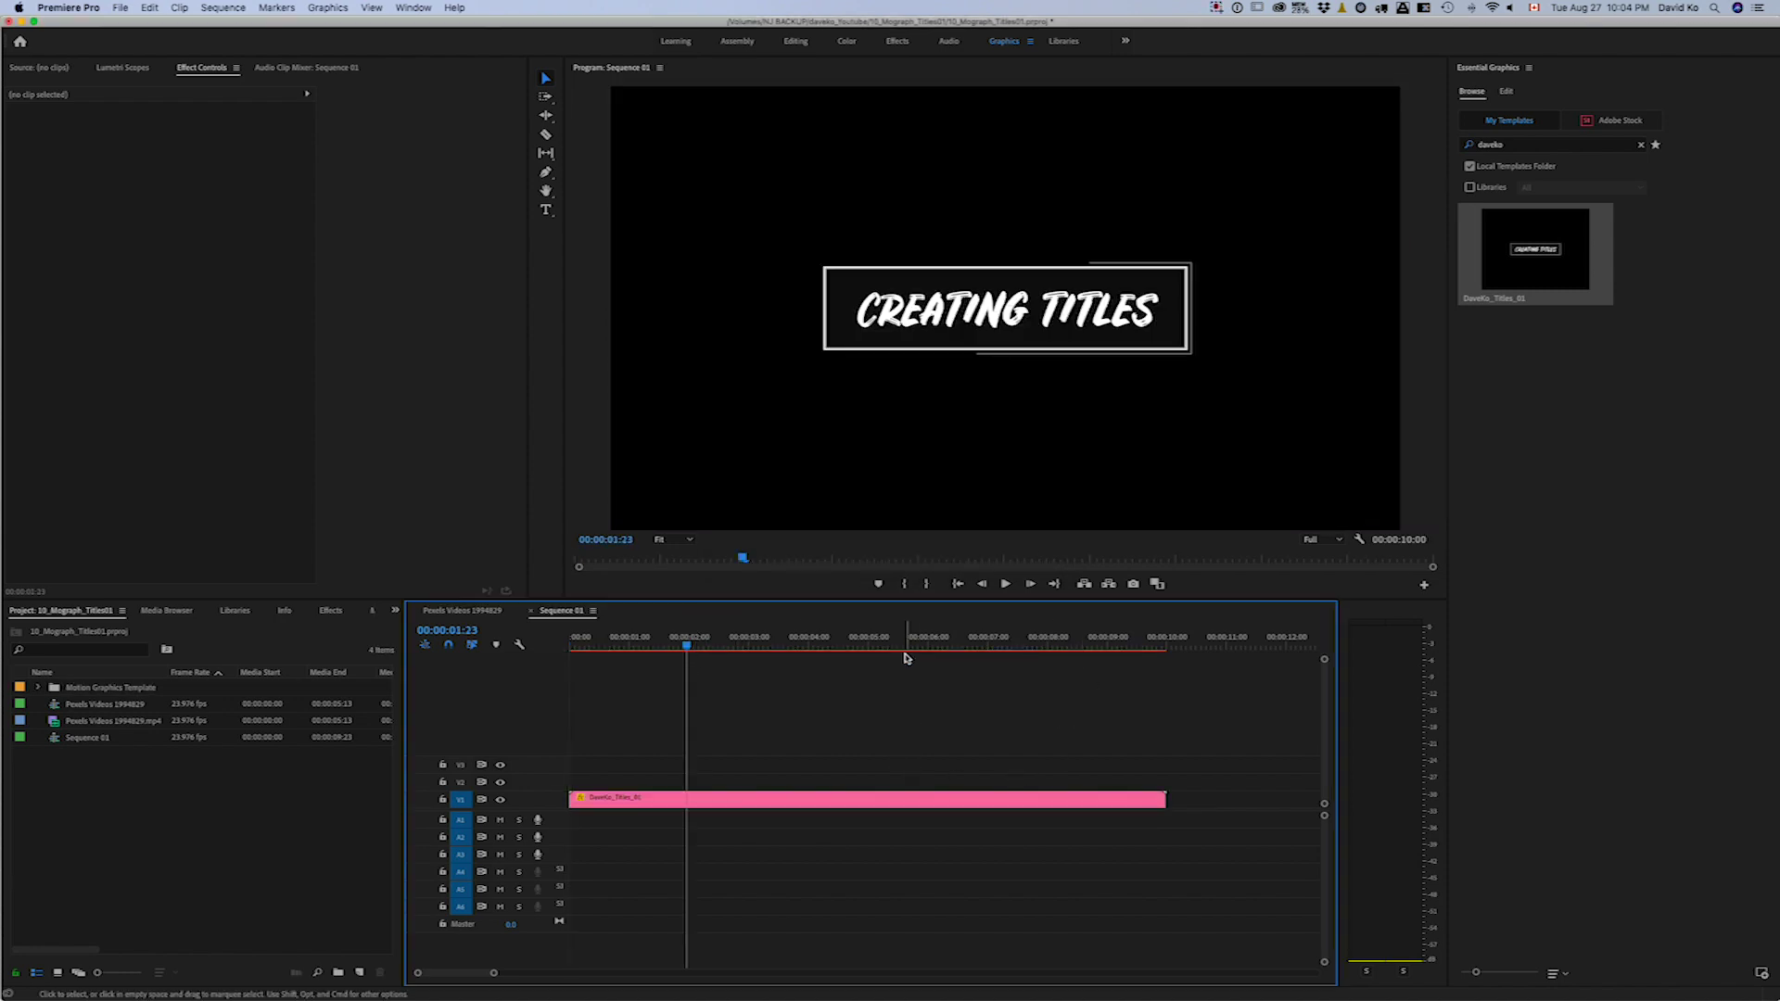
left_click_drag(683, 639, 743, 641)
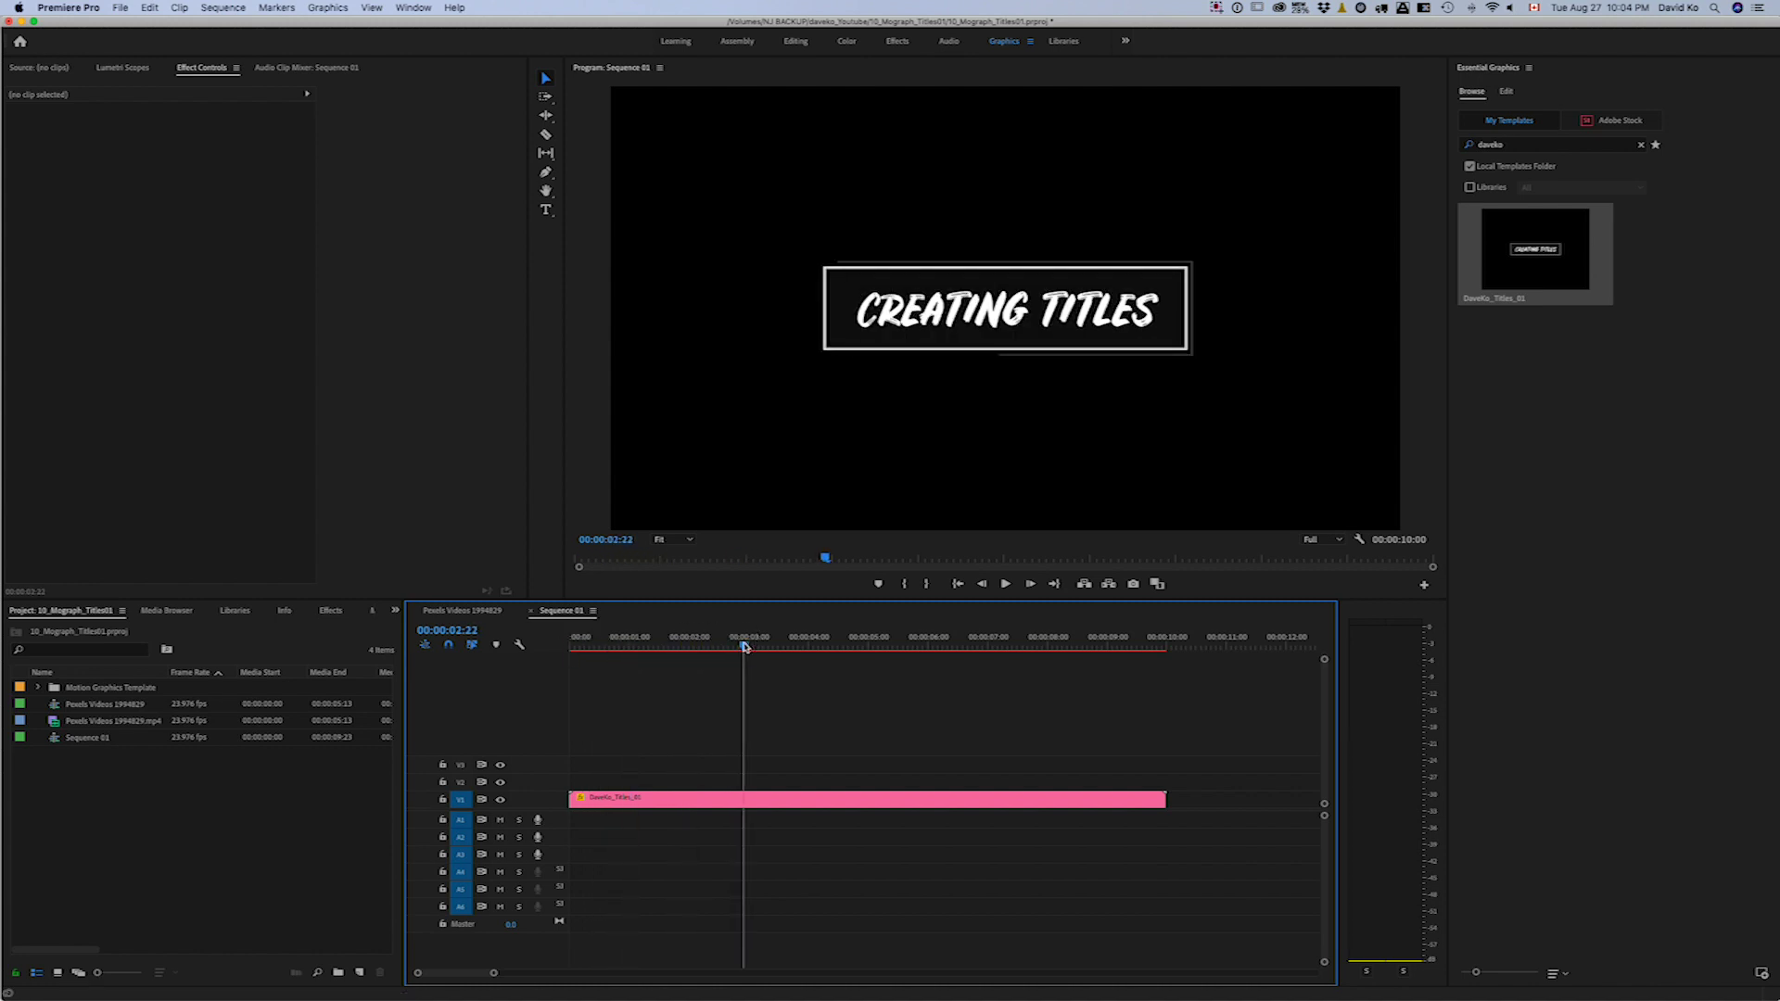
- Render Sequence 01 In to Out and move the DaveKo_Titles_01 clip from V1 up to V2
left_click(222, 8)
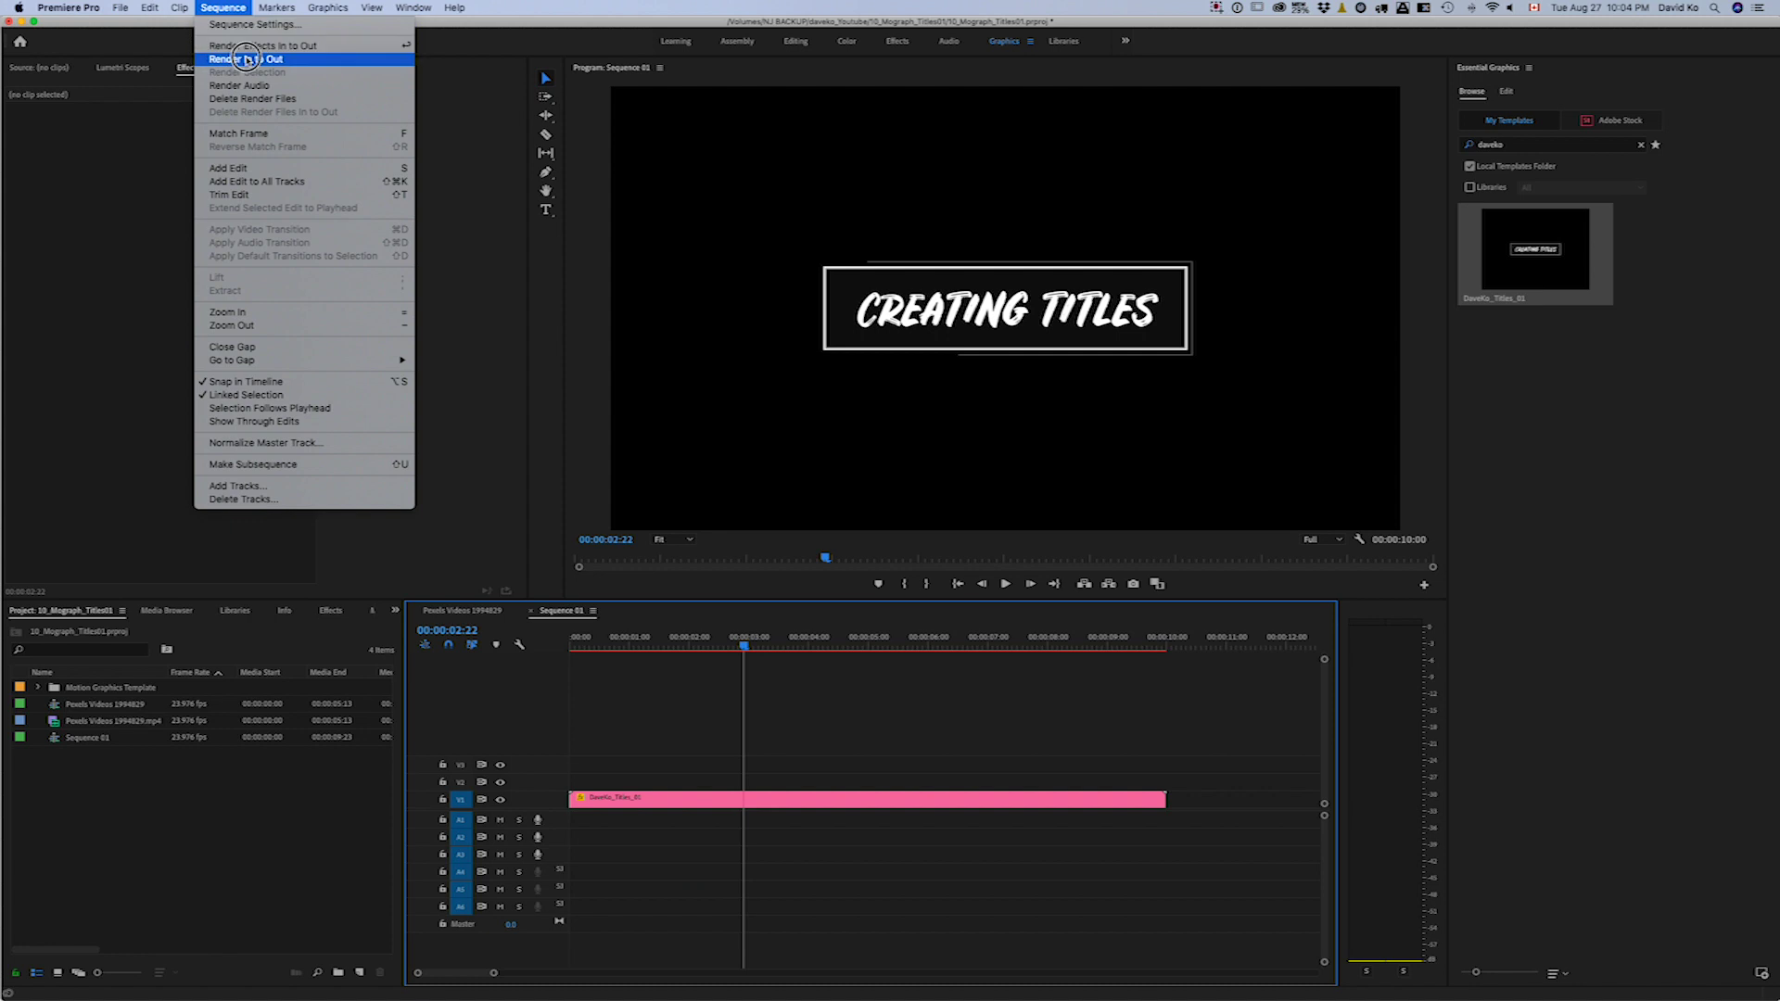
left_click(283, 59)
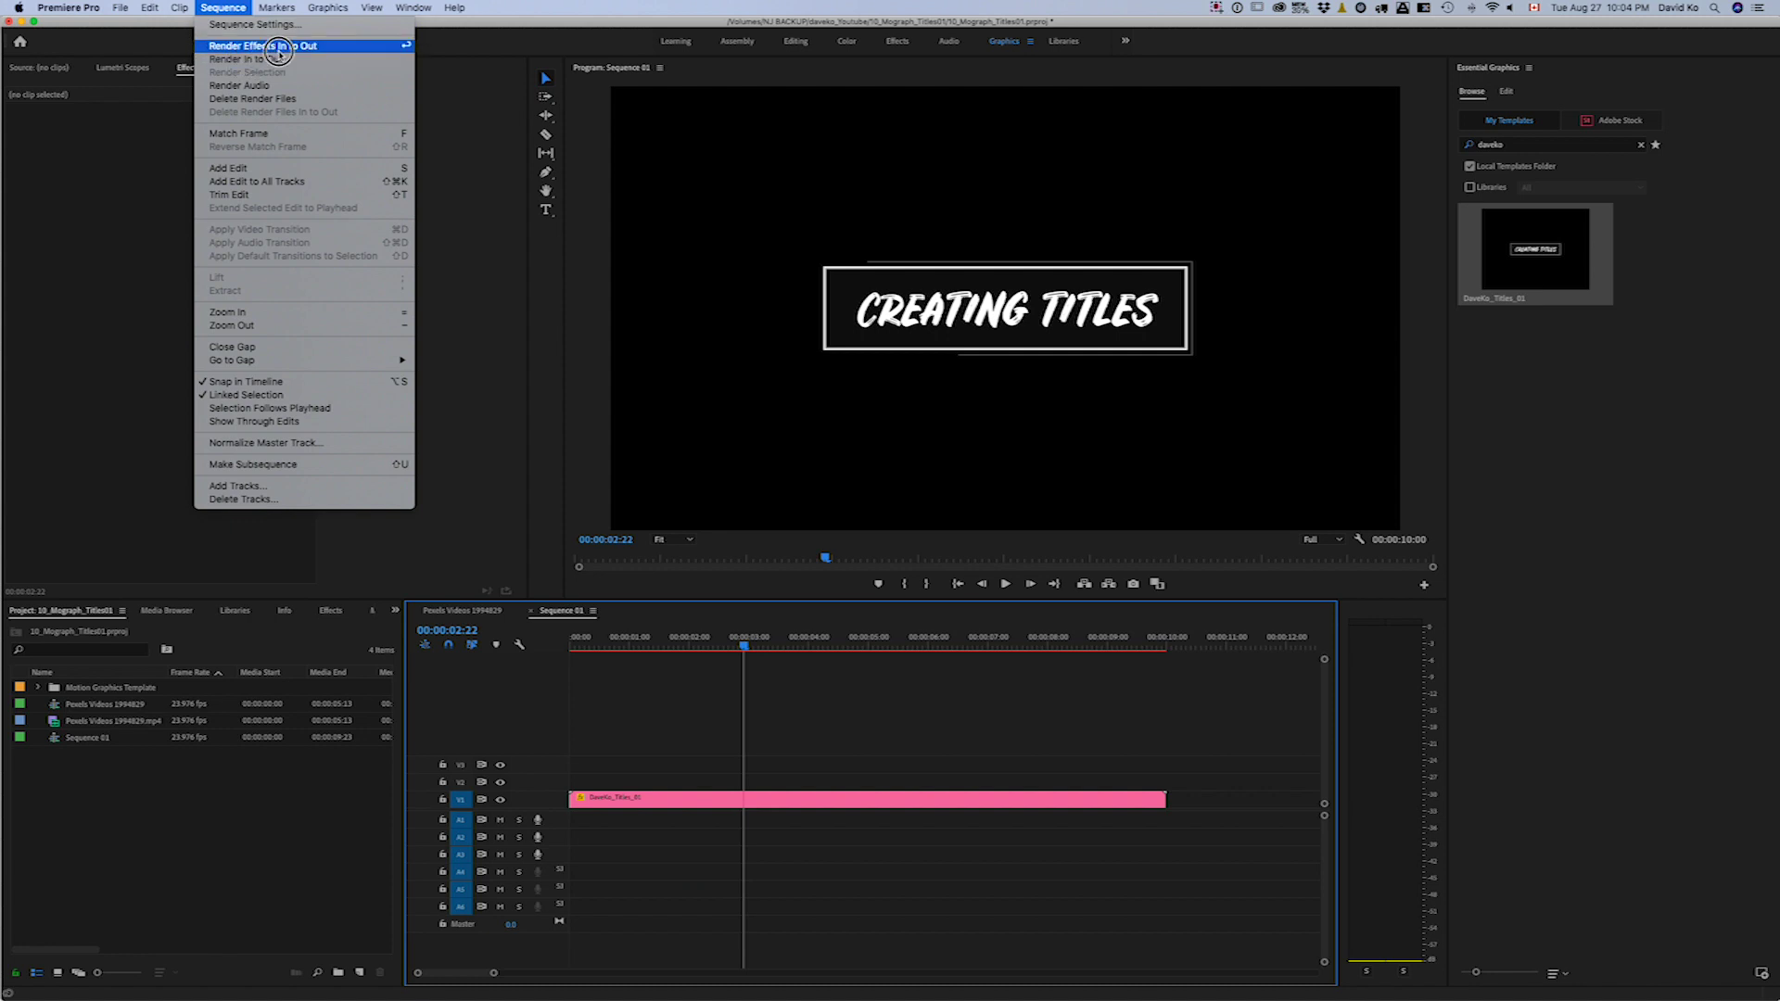
left_click(658, 797)
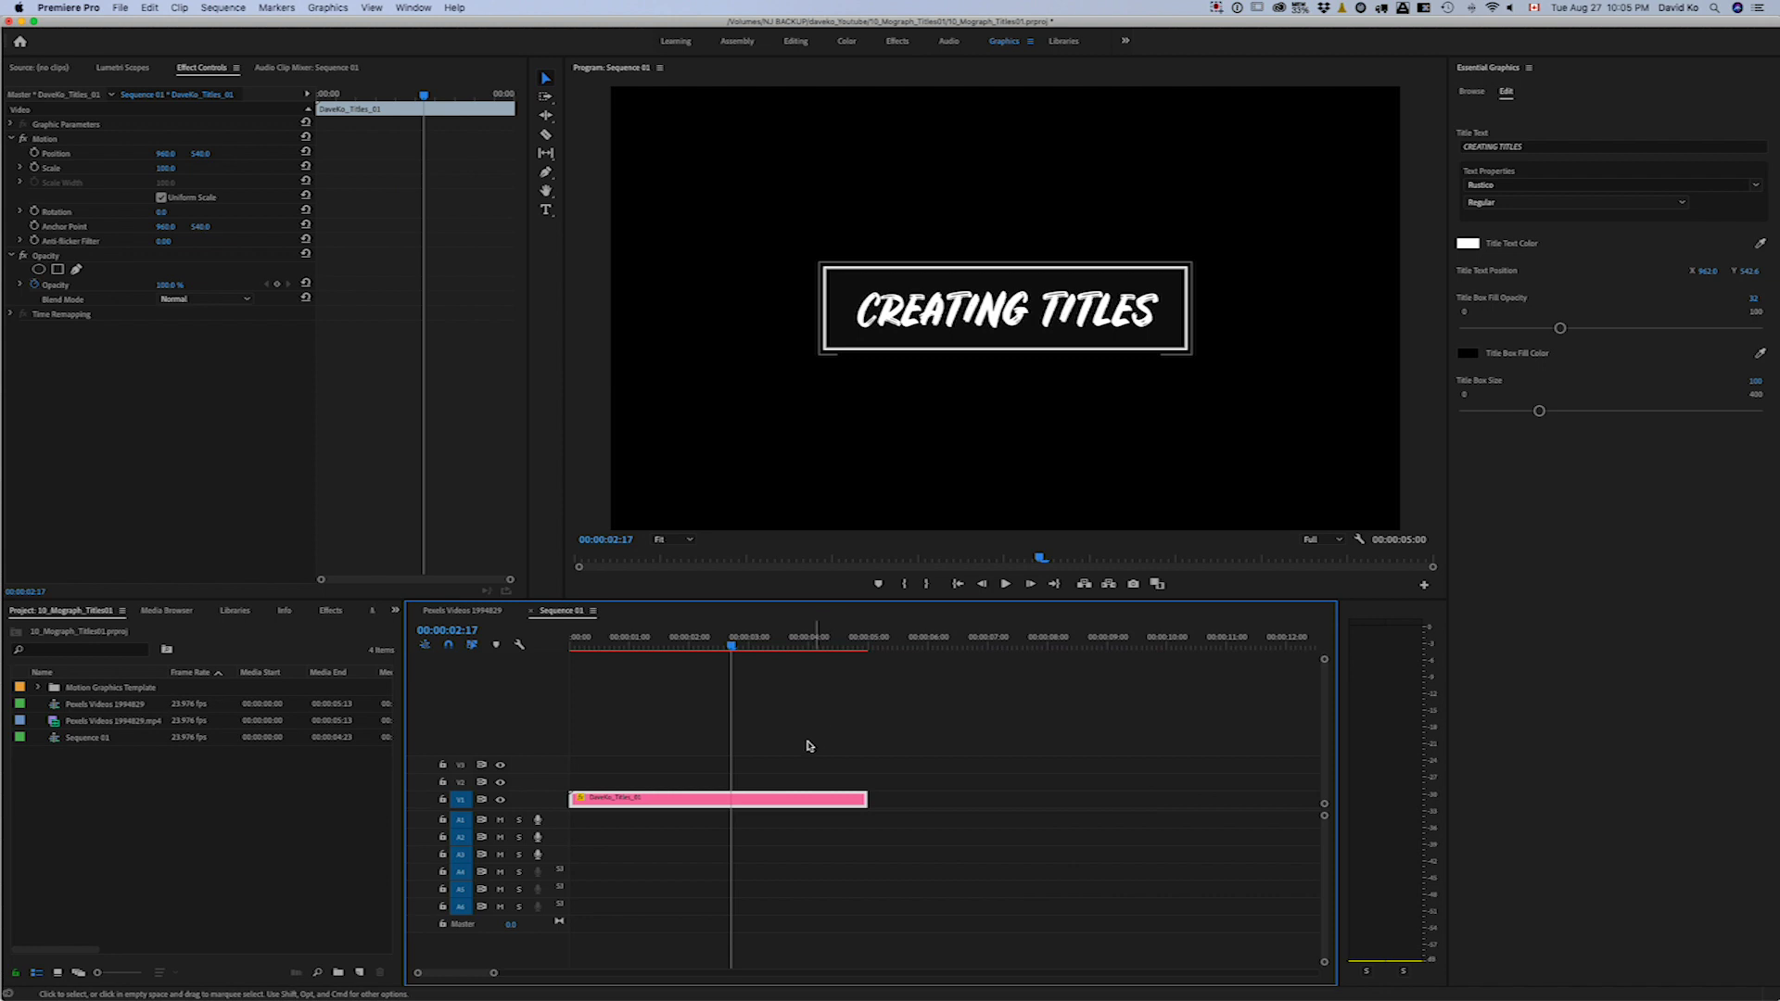
left_click_drag(577, 641, 862, 657)
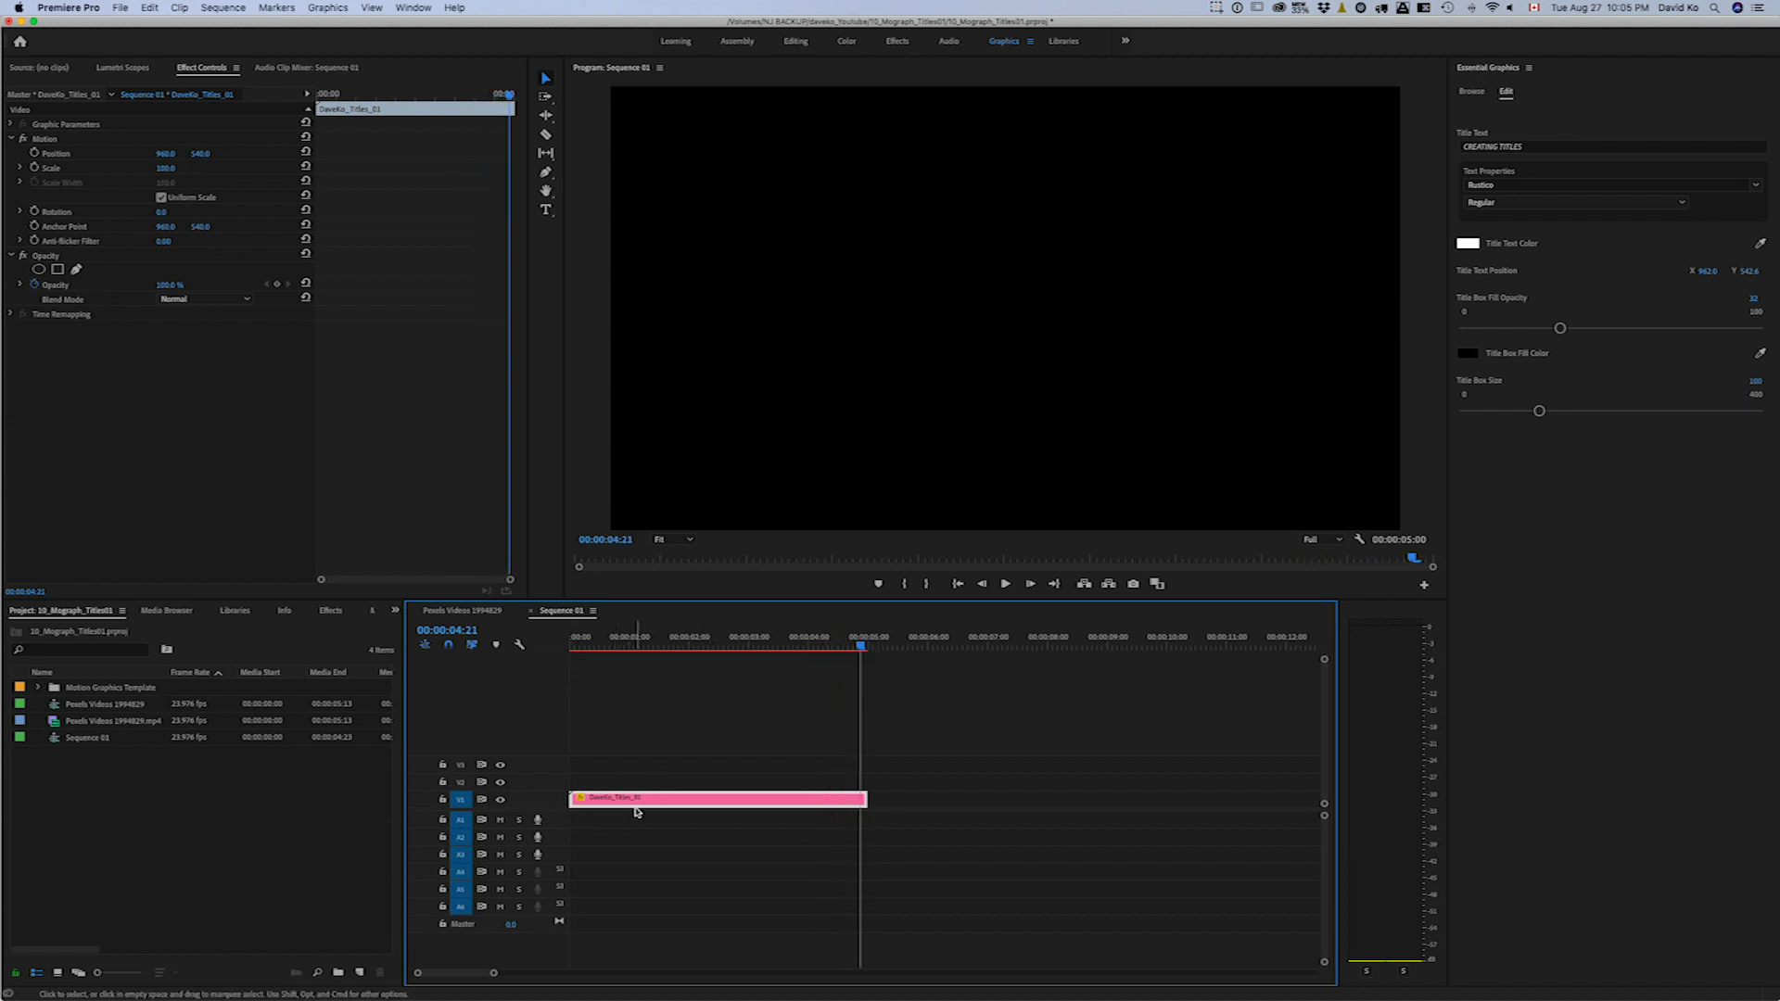
left_click_drag(627, 798, 638, 784)
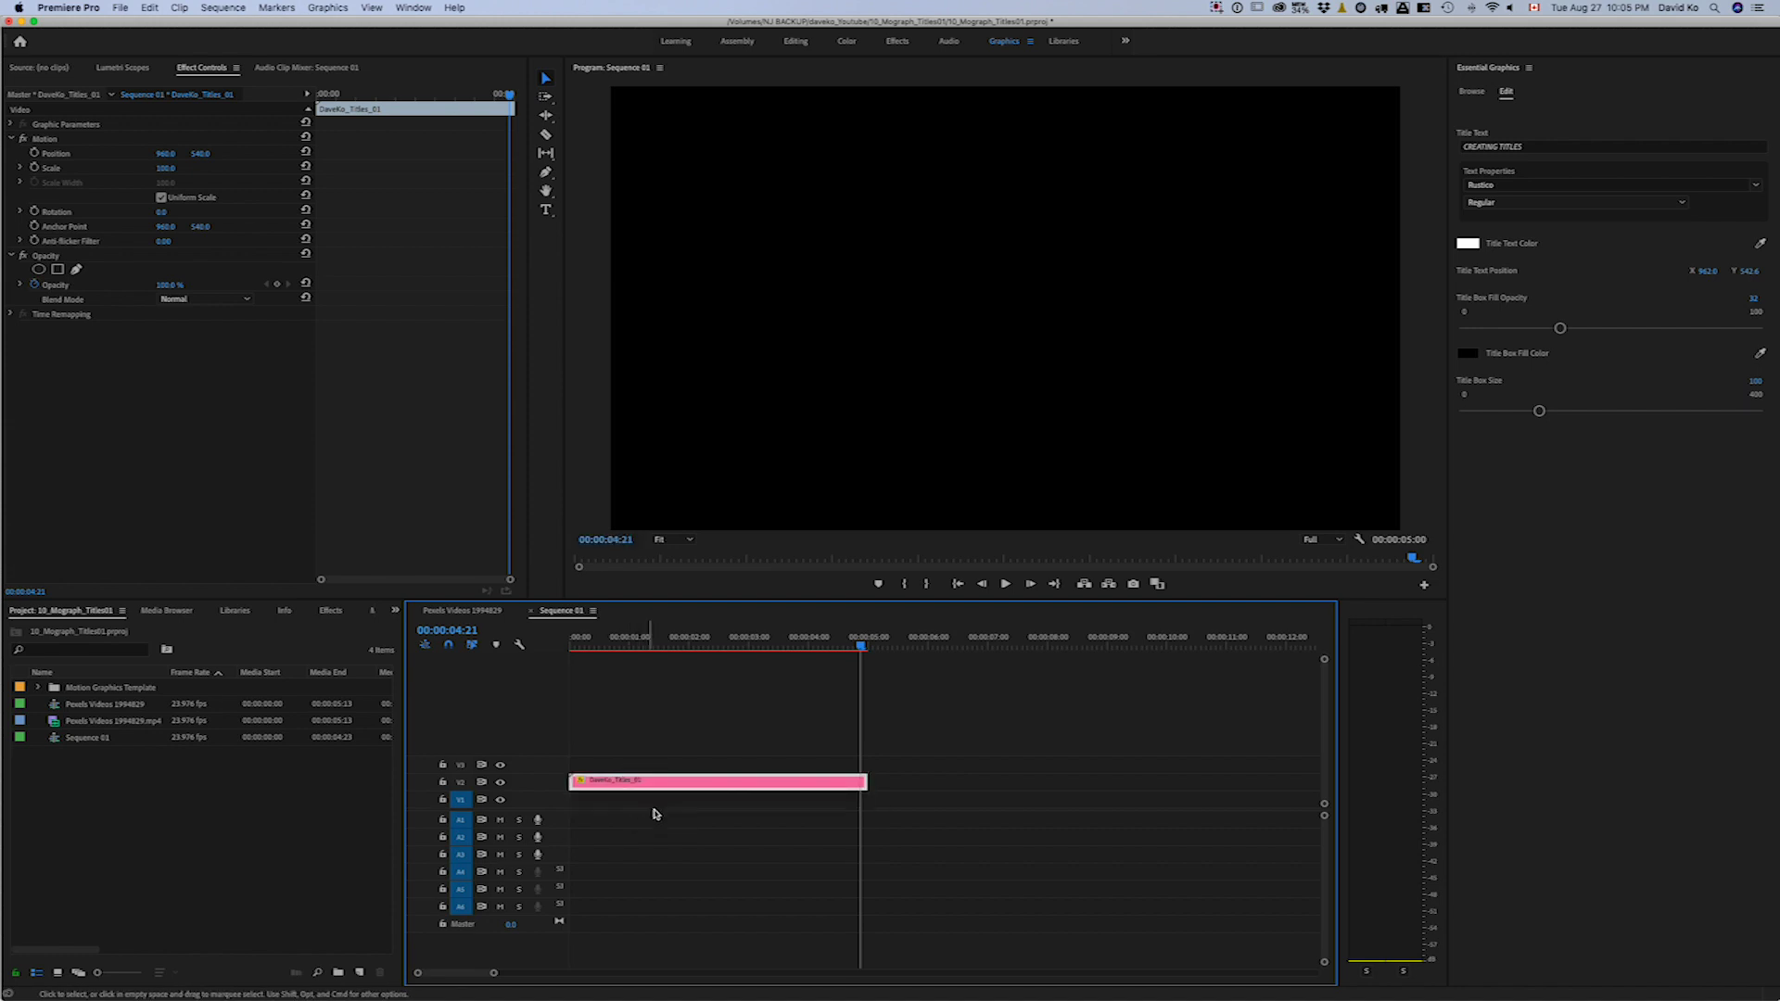
left_click(97, 706)
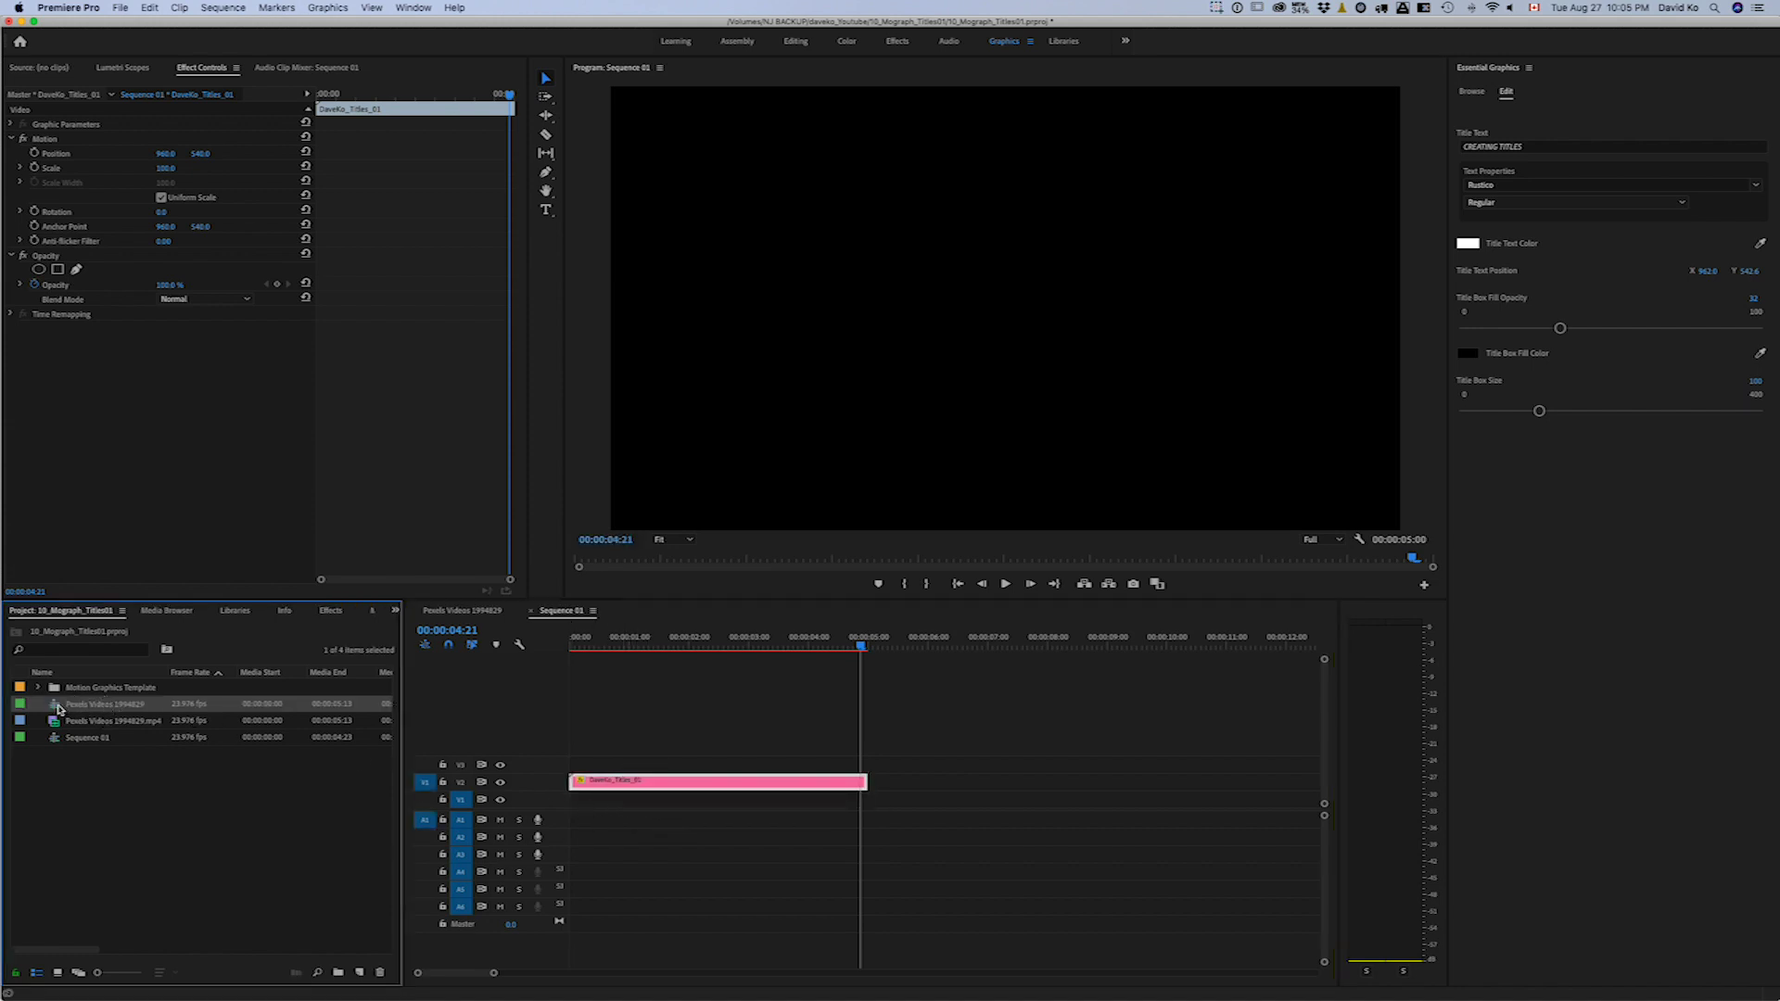
- Place the Pexels Videos 1994829 footage on V1 beneath the title and preview around 1:08
left_click_drag(55, 722, 552, 802)
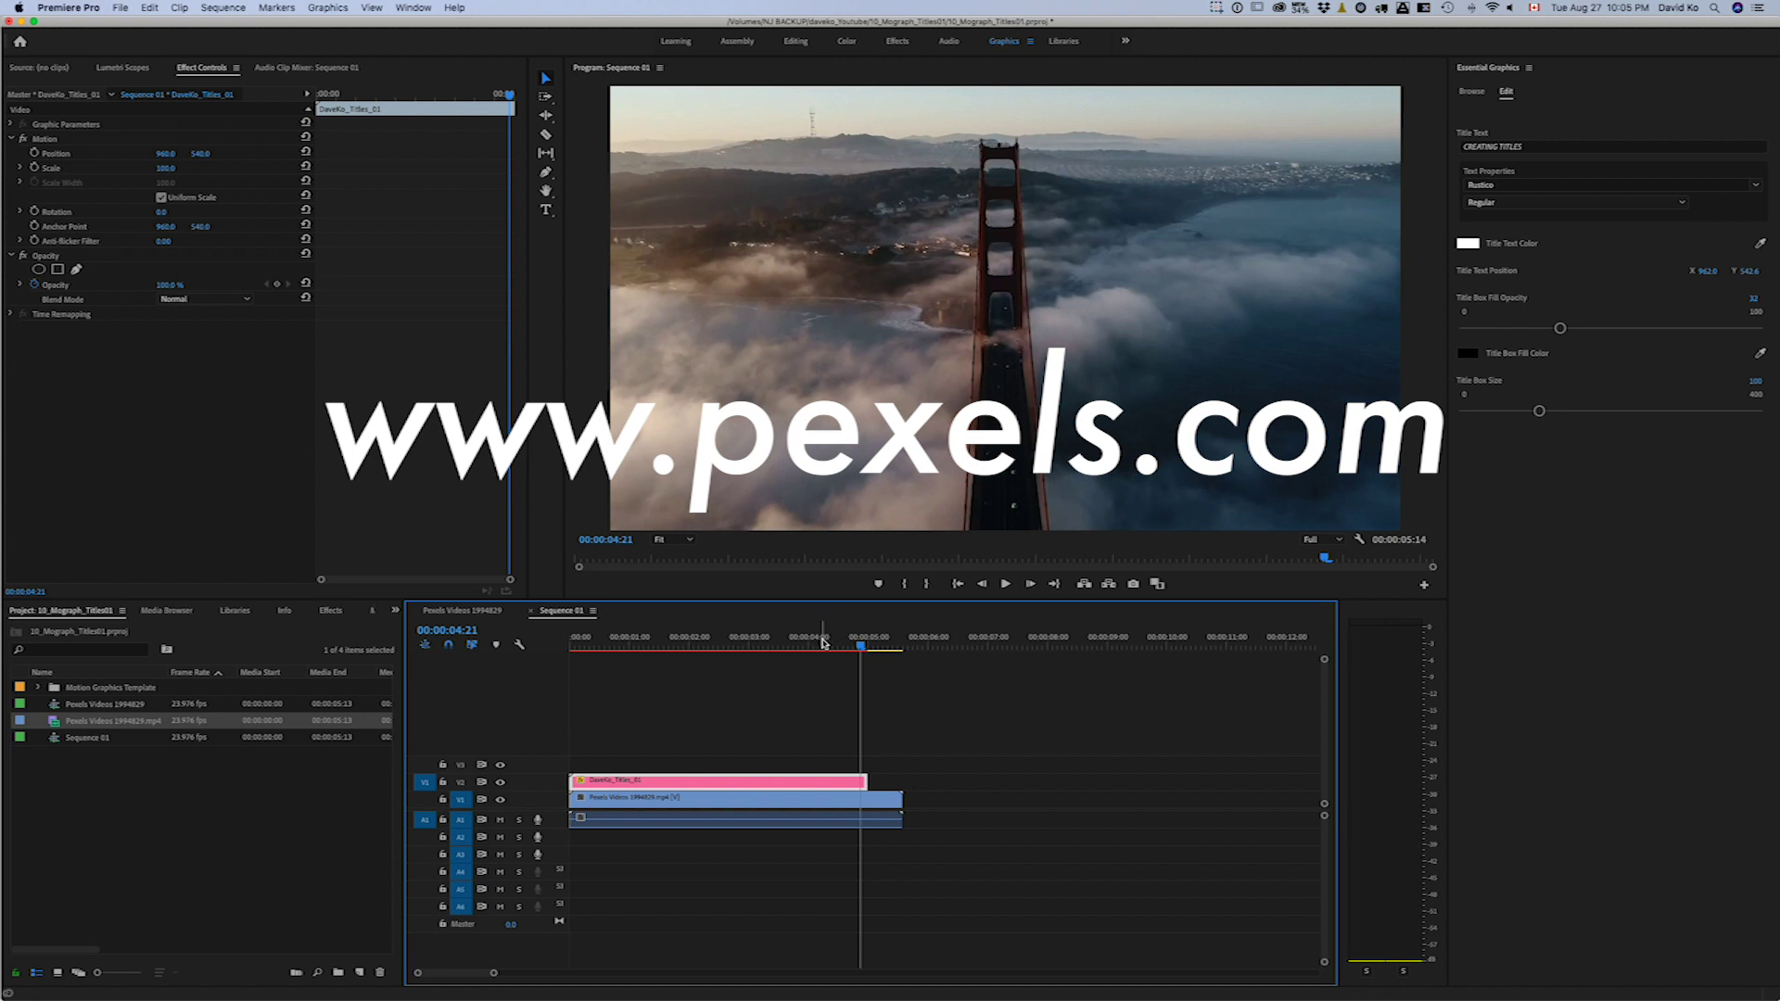
left_click_drag(824, 643, 683, 637)
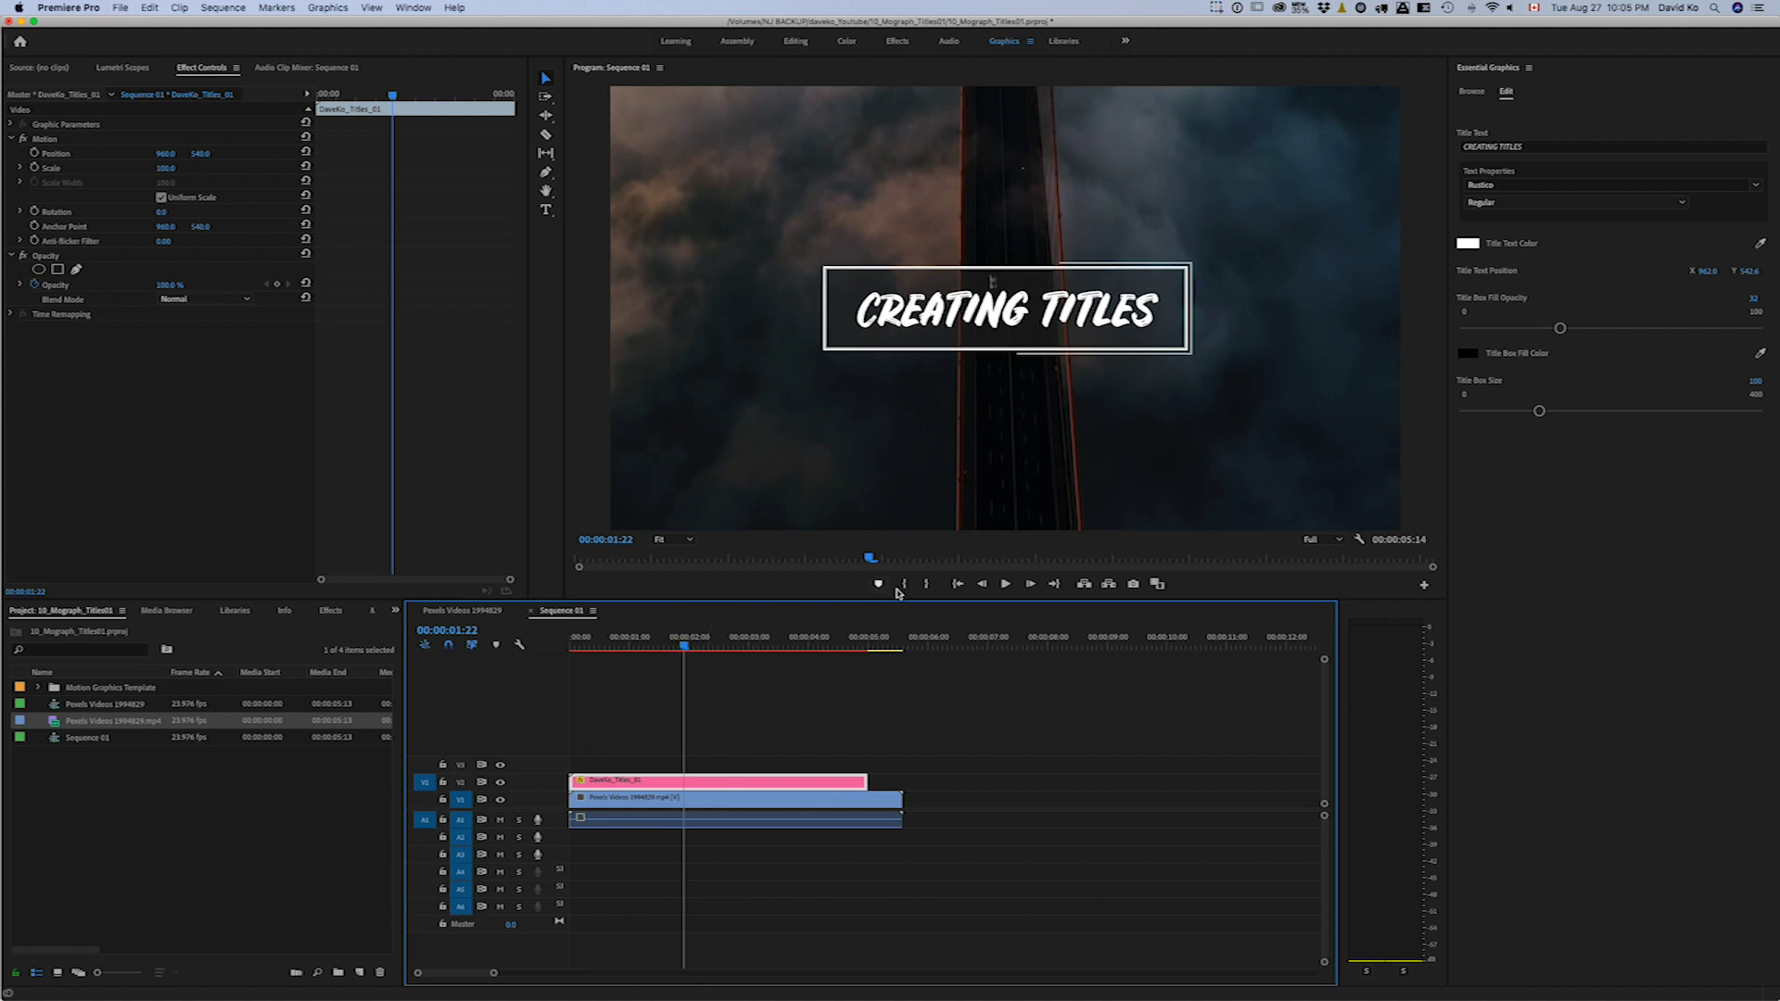
left_click(1005, 585)
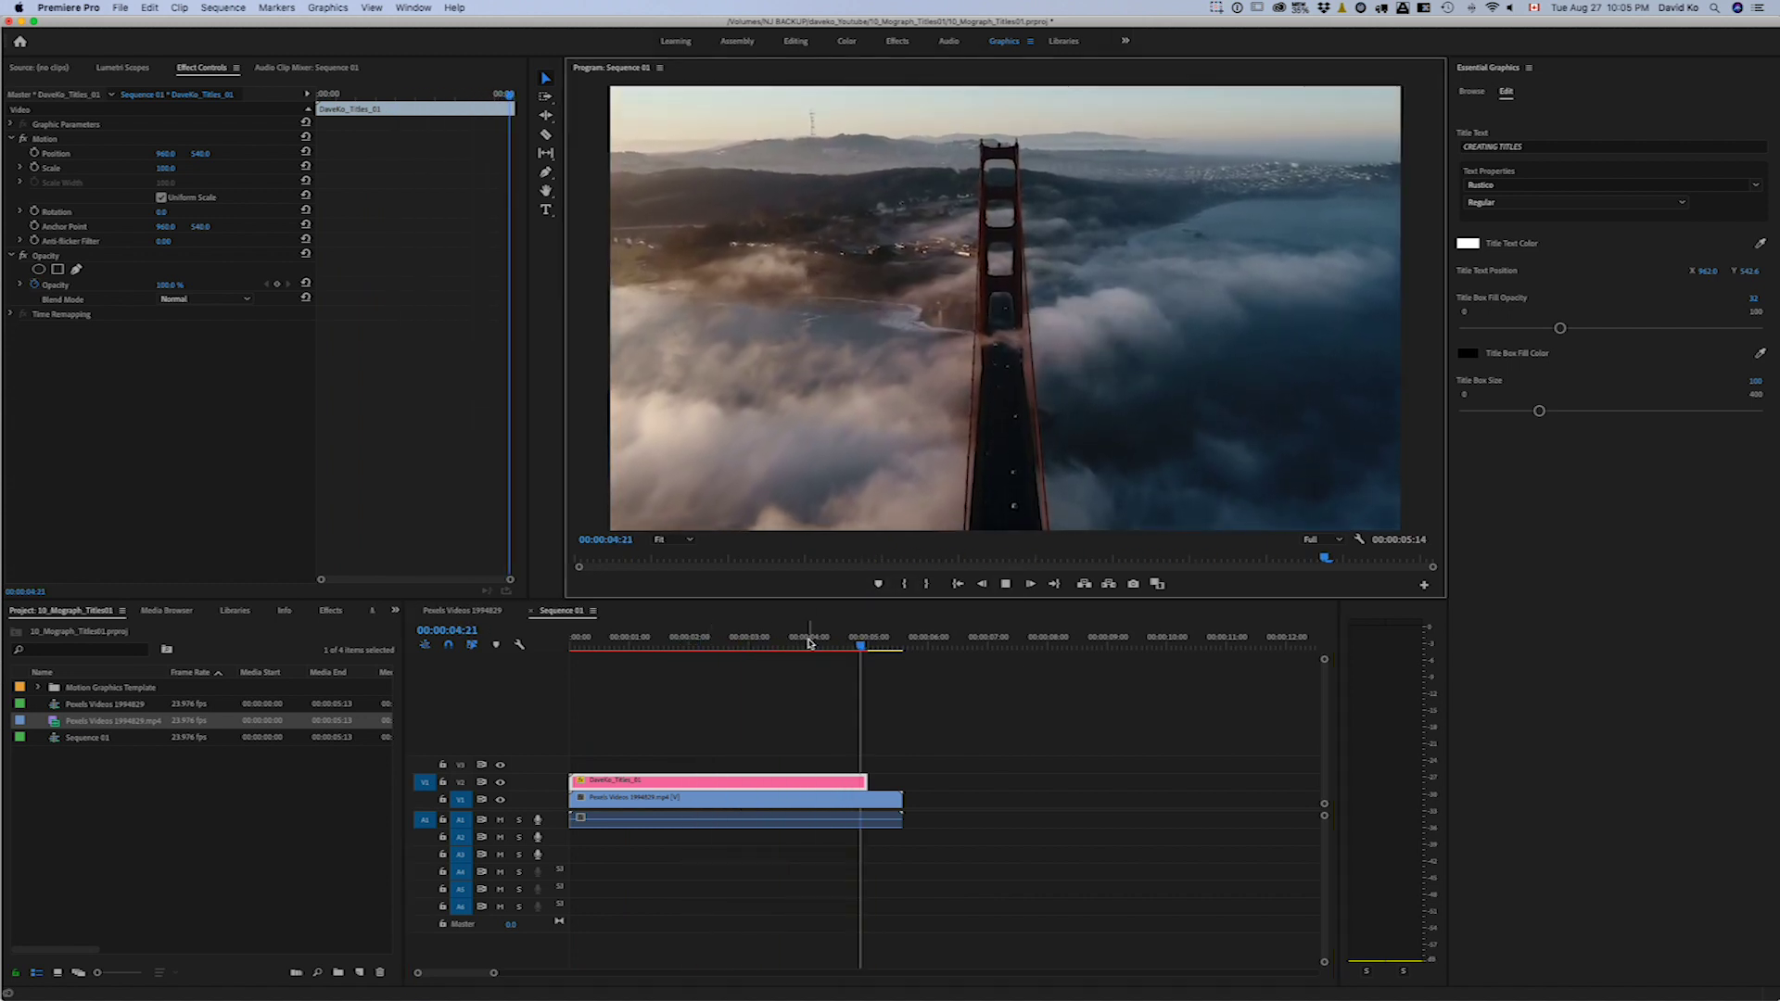
left_click_drag(774, 649, 572, 640)
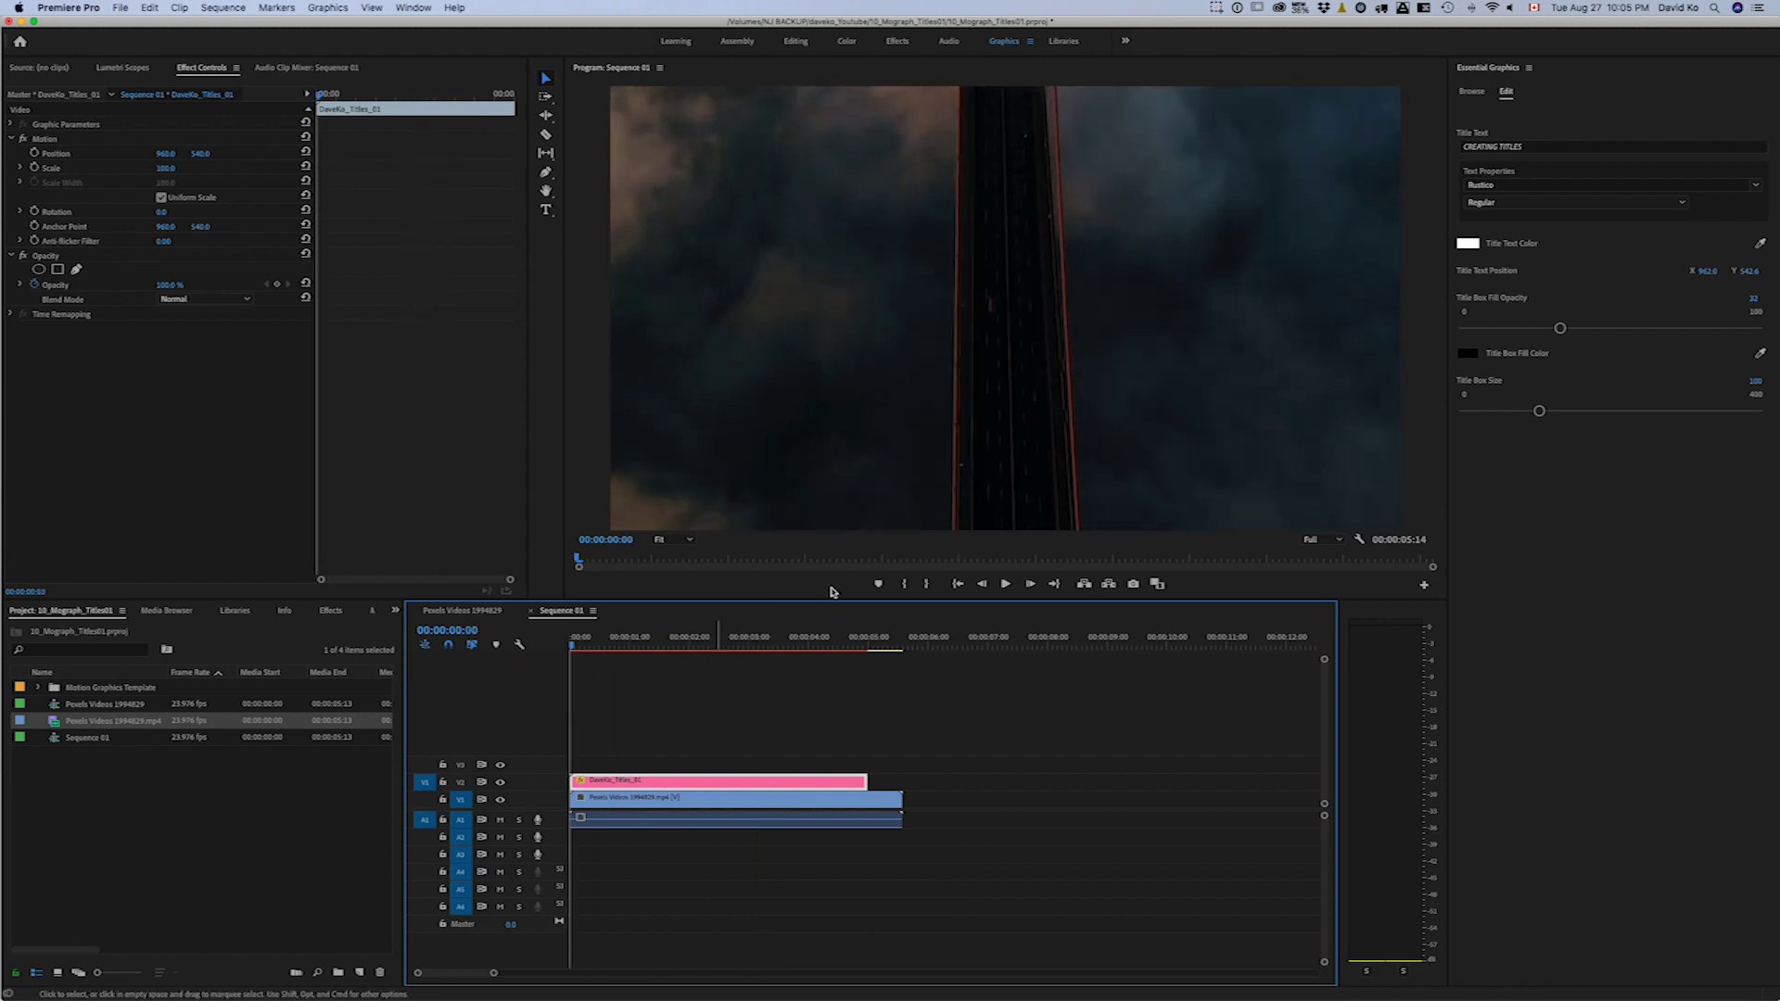
- Play the title animation, stop it, and rewind the playhead to 00:00:00:00
left_click(1007, 585)
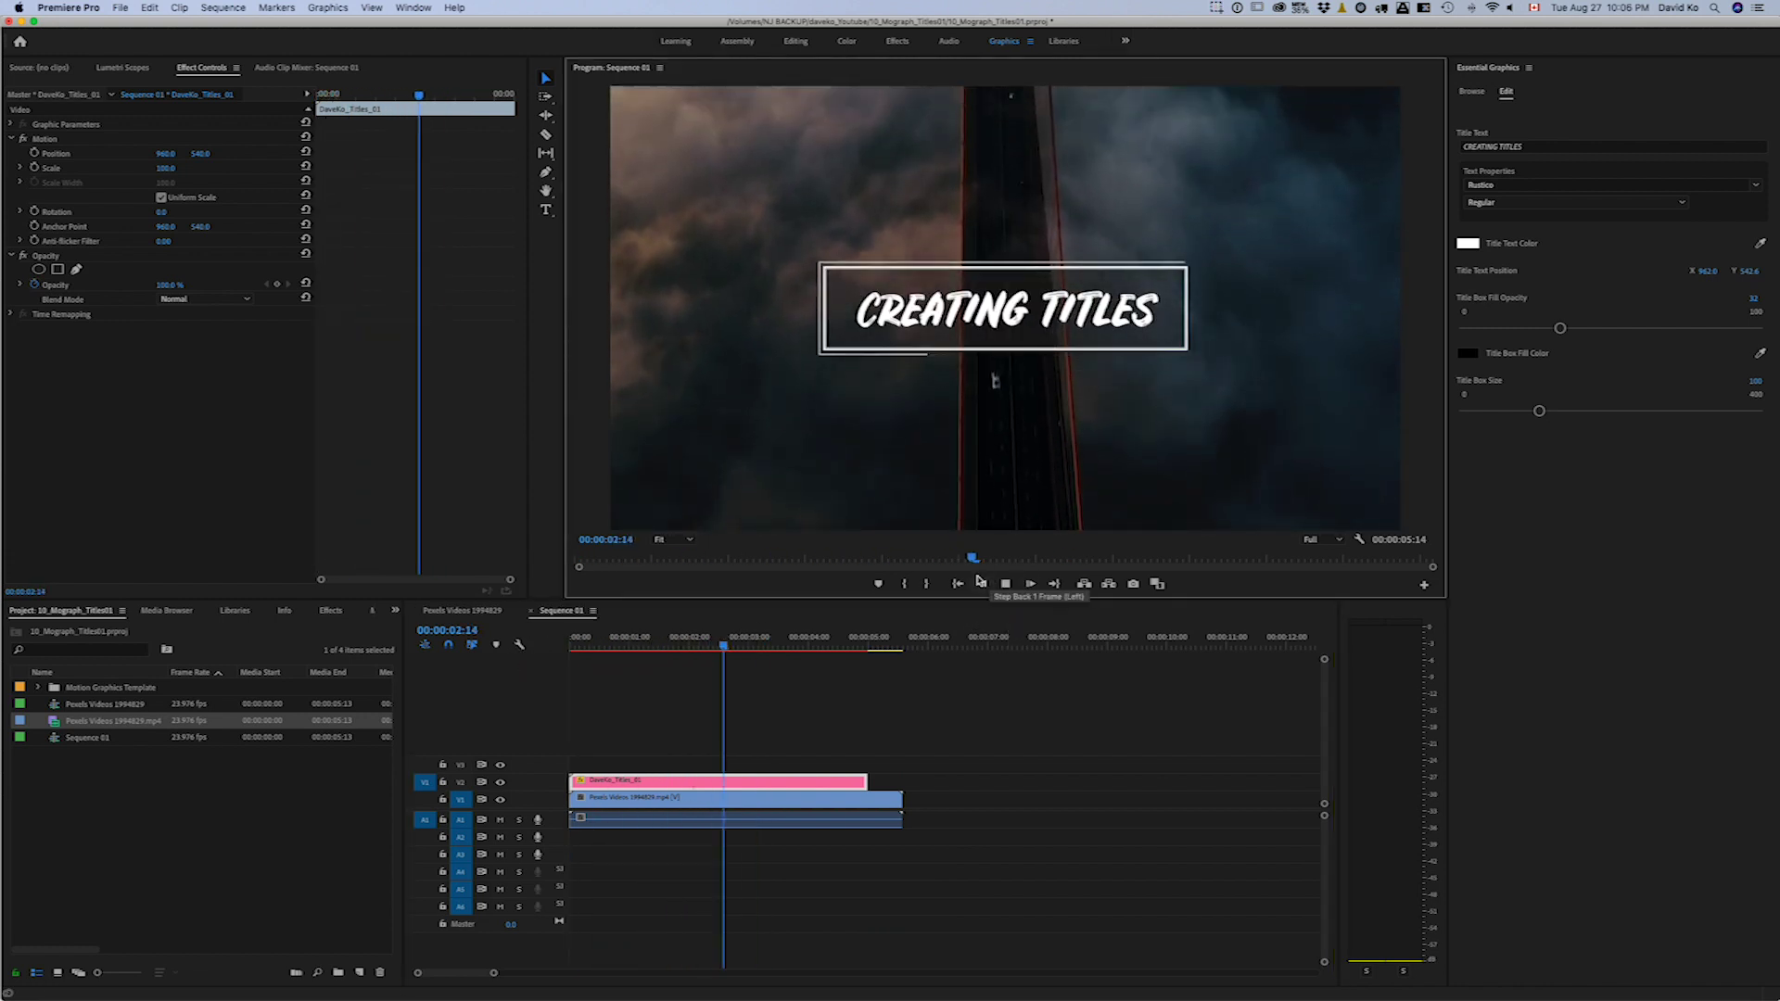
left_click(980, 581)
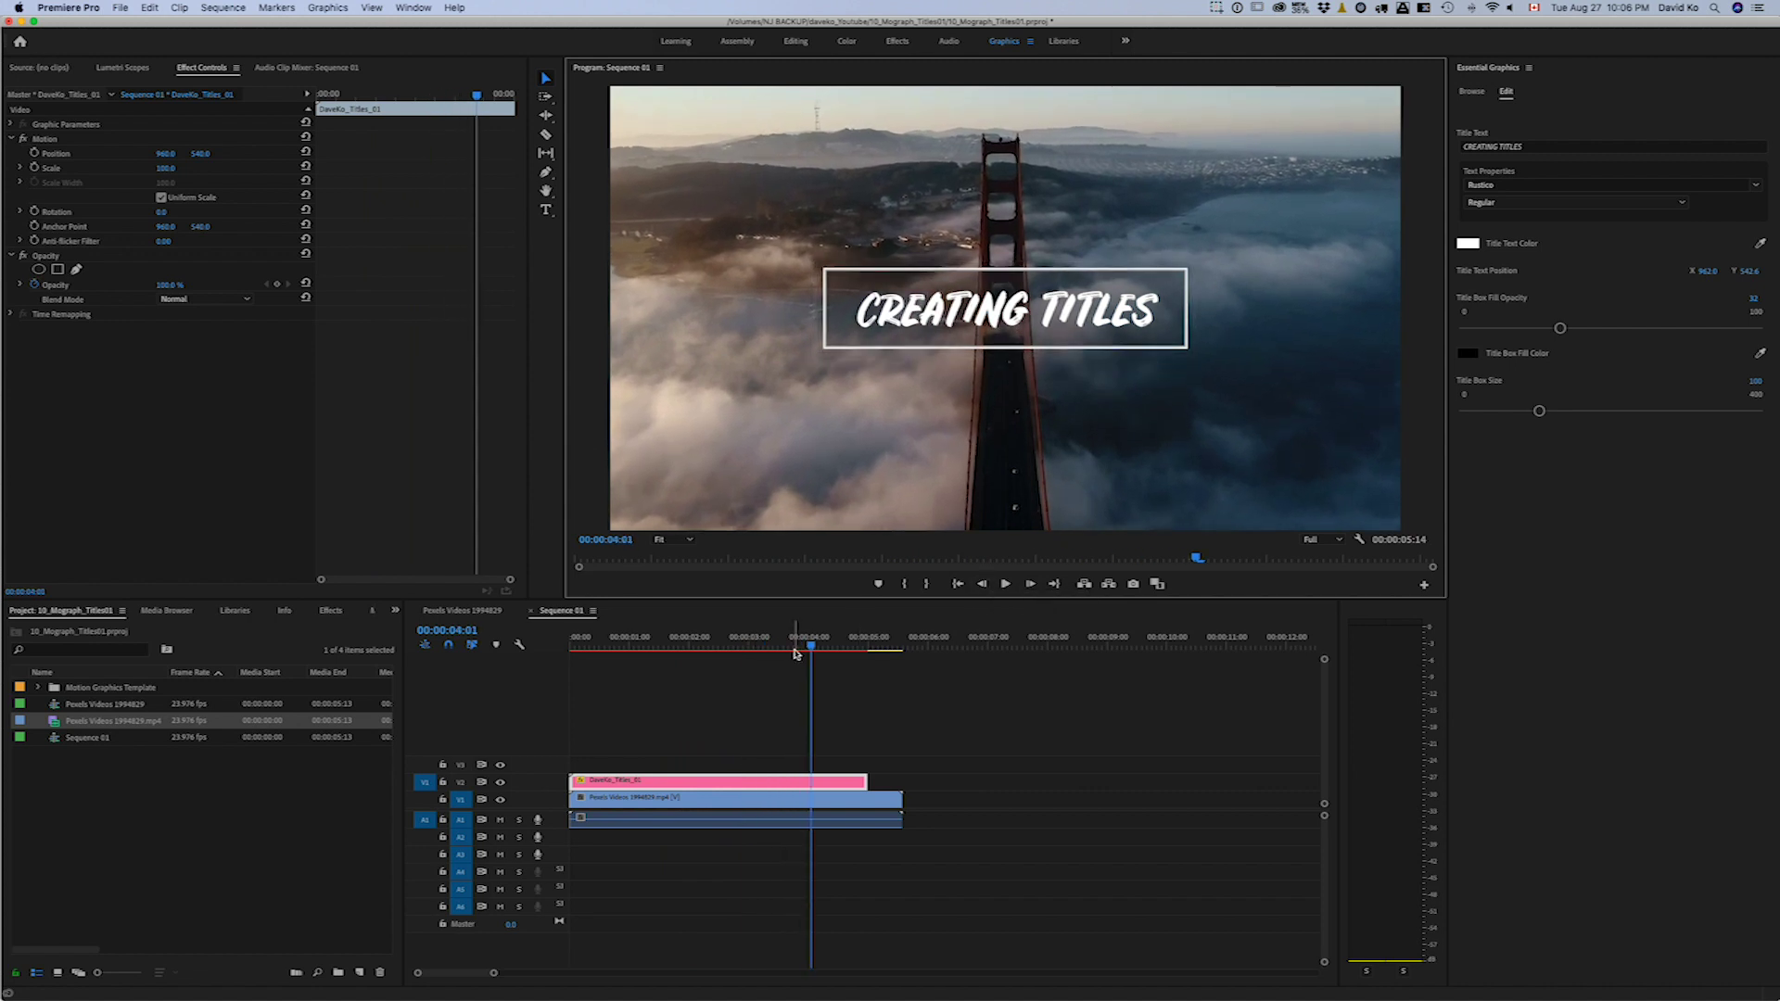
left_click_drag(795, 643, 547, 652)
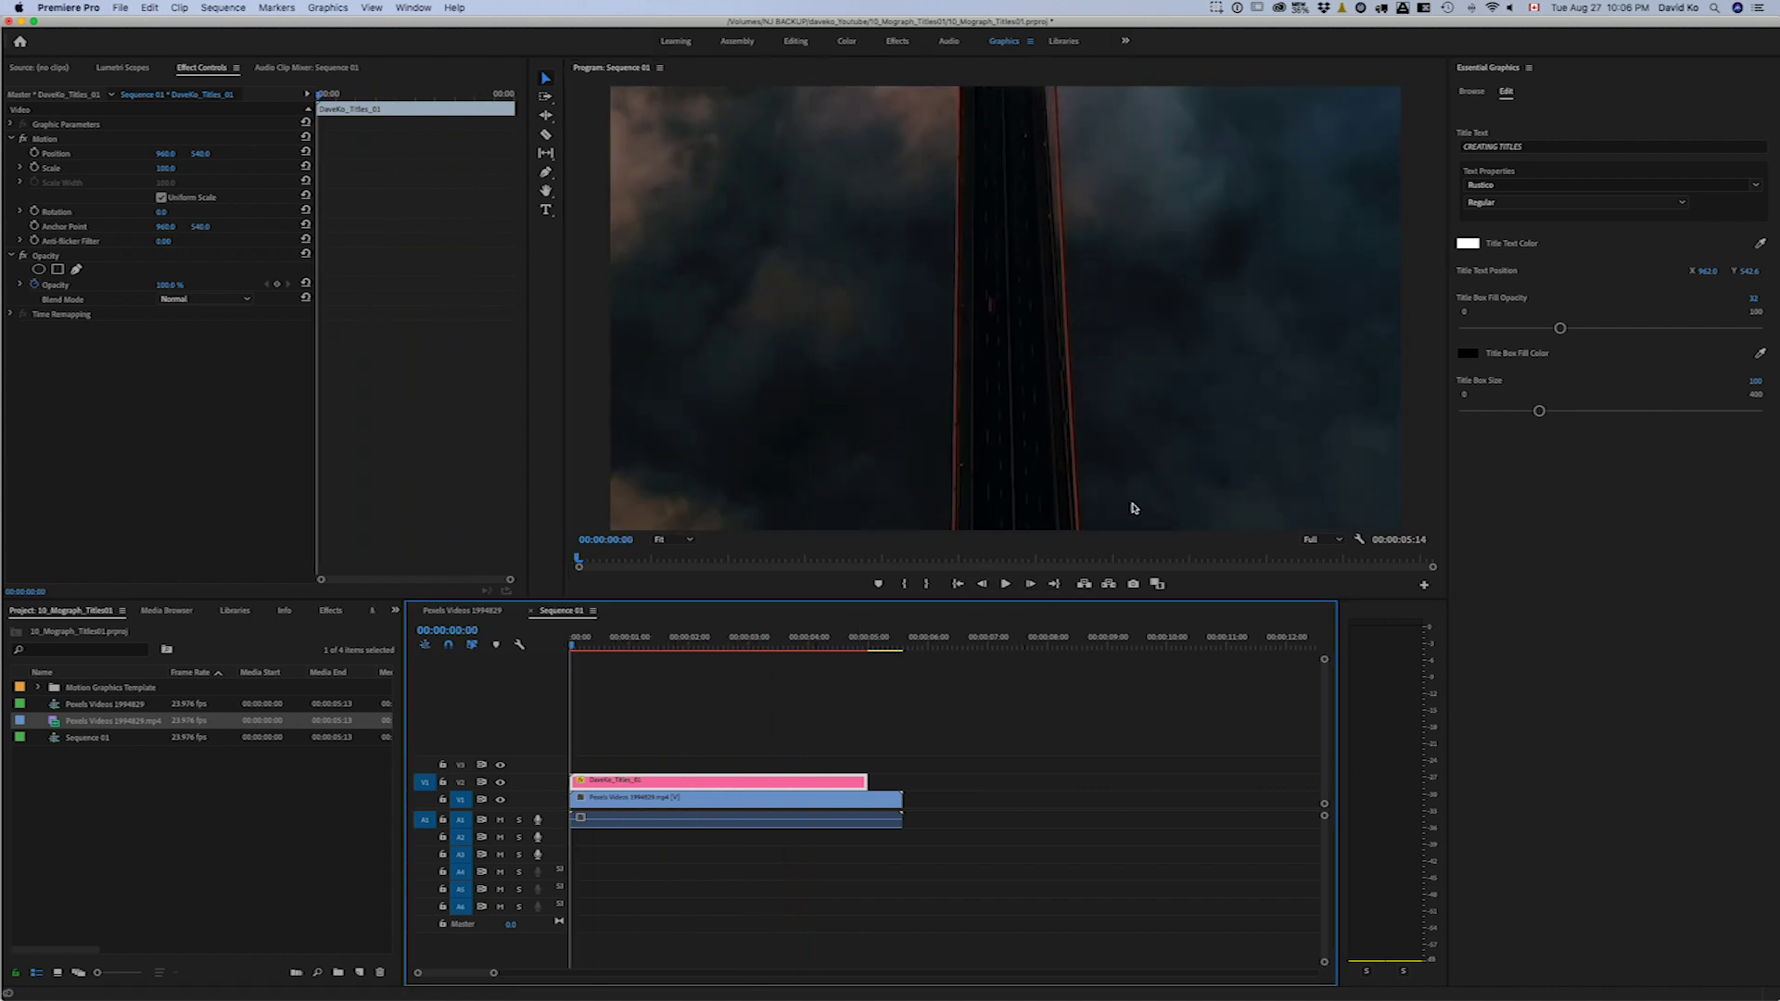
- Clear the 'daveko' search in Essential Graphics Browse to list all saved templates
left_click(1474, 92)
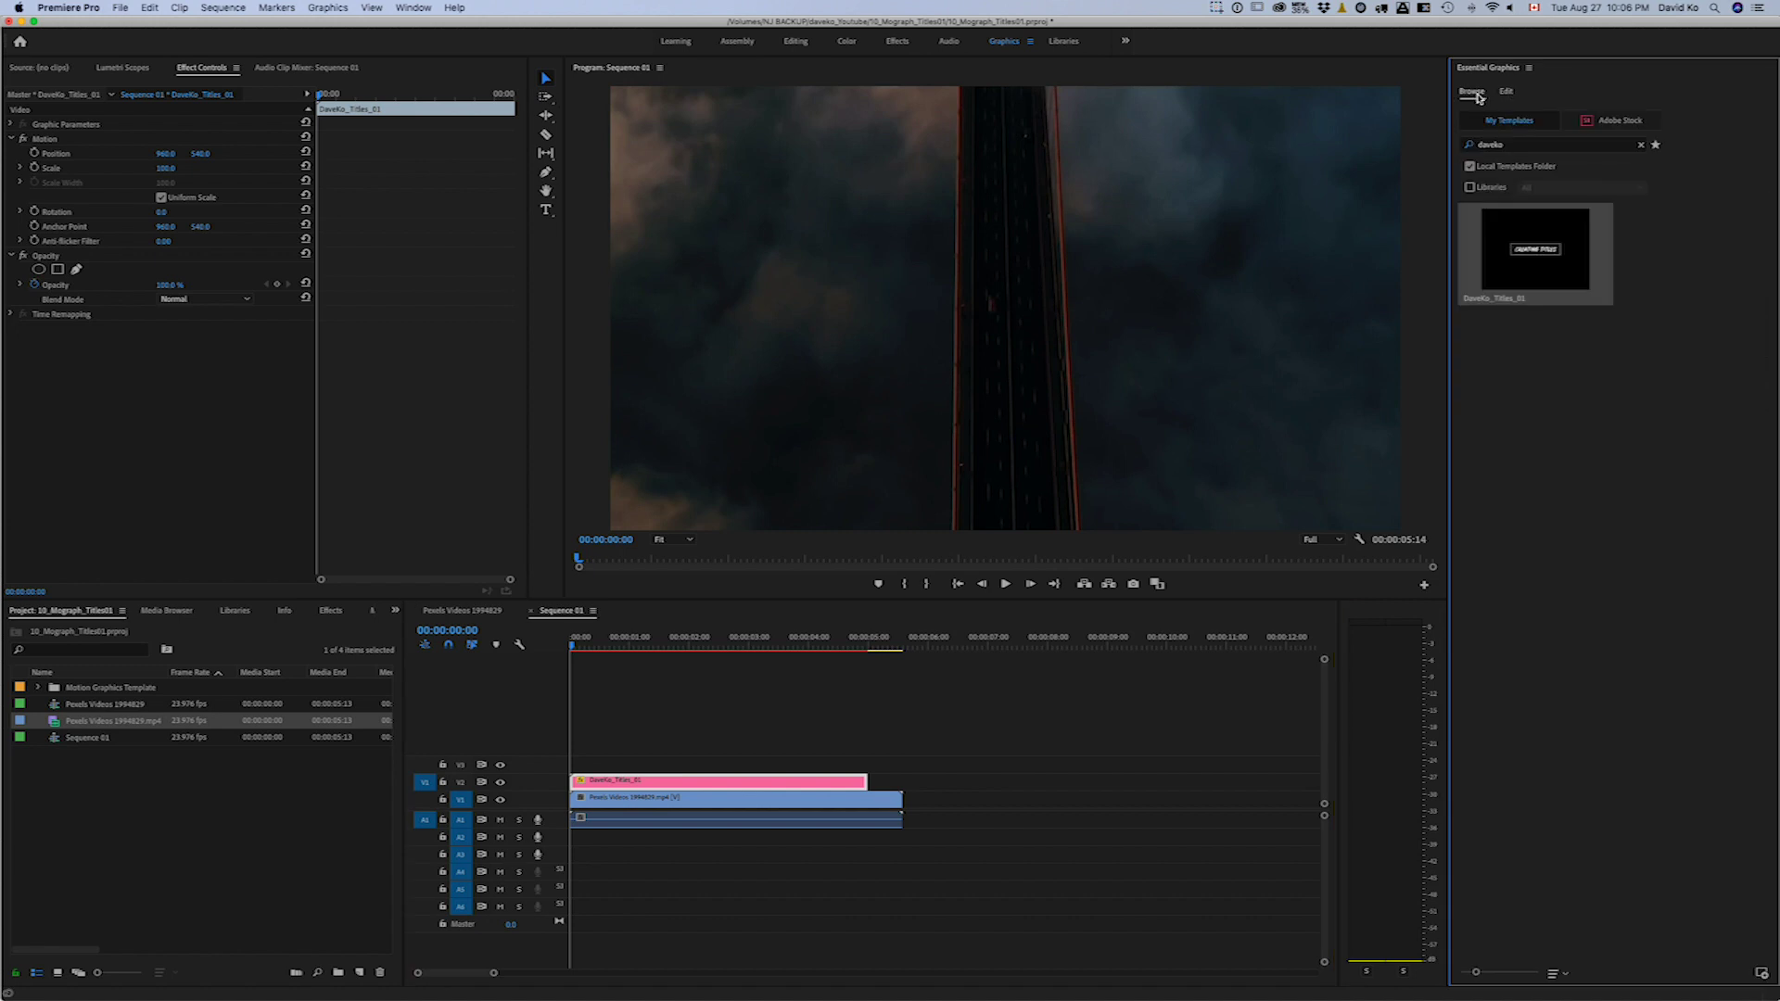
left_click(1475, 94)
left_click(1512, 145)
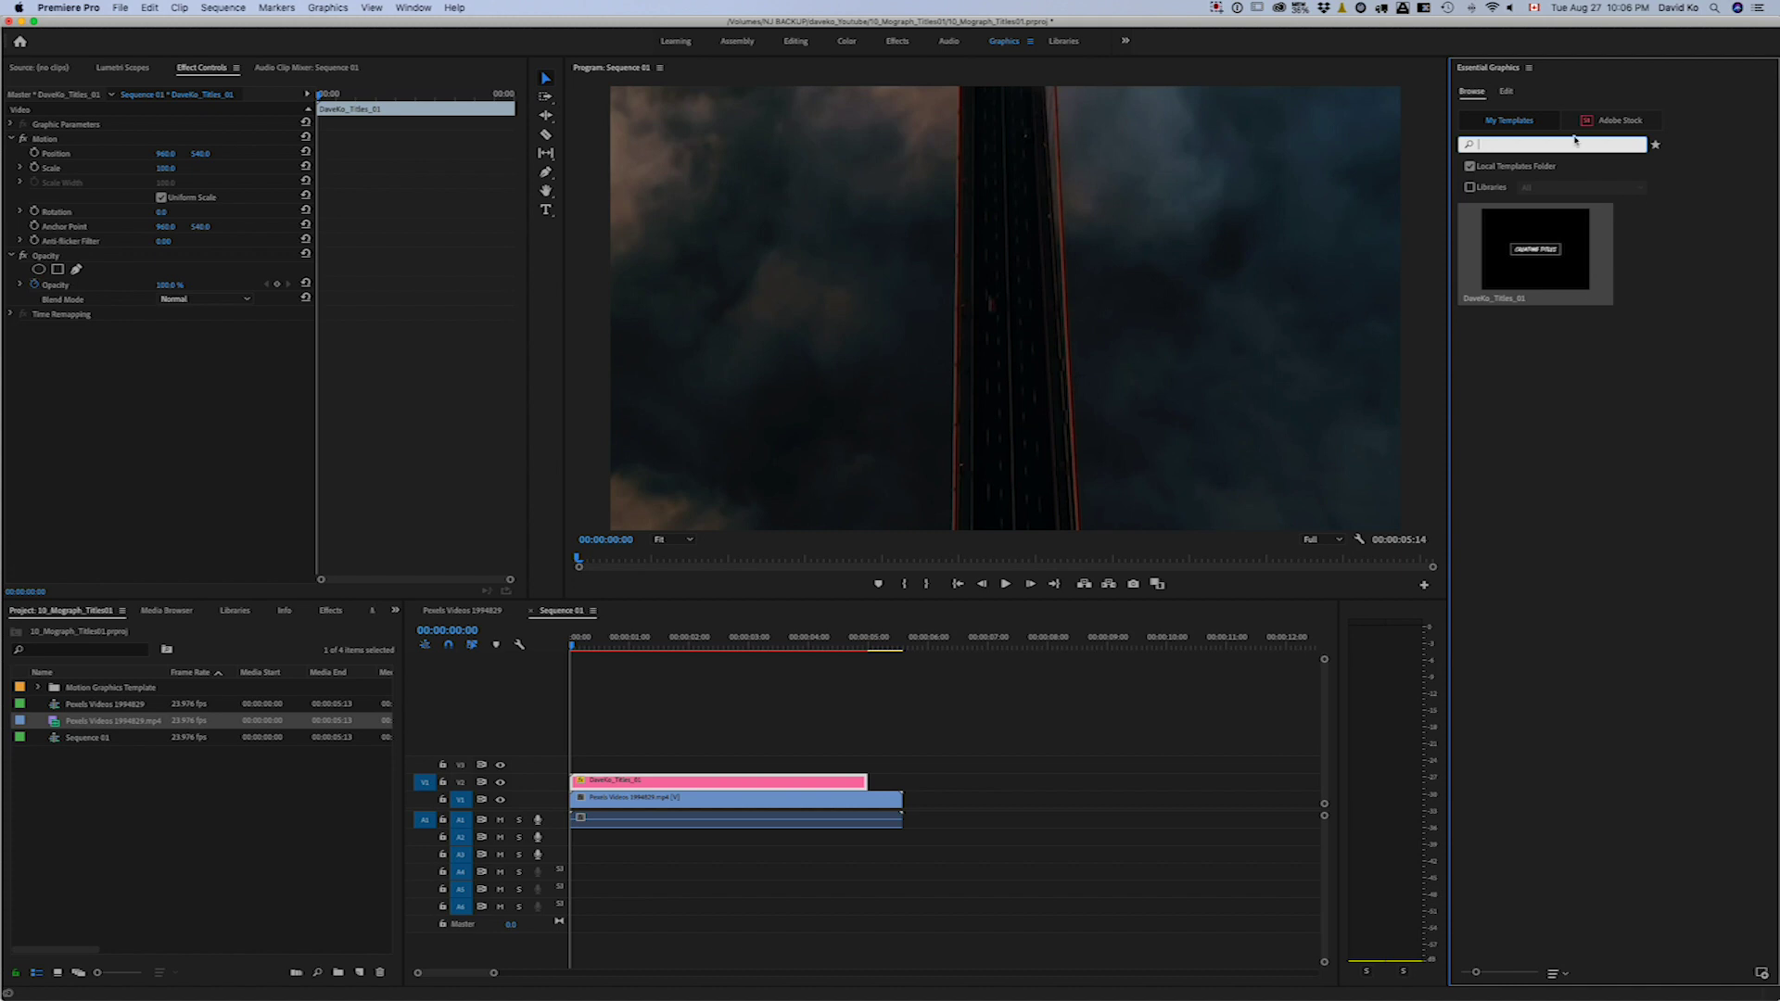
key("Return")
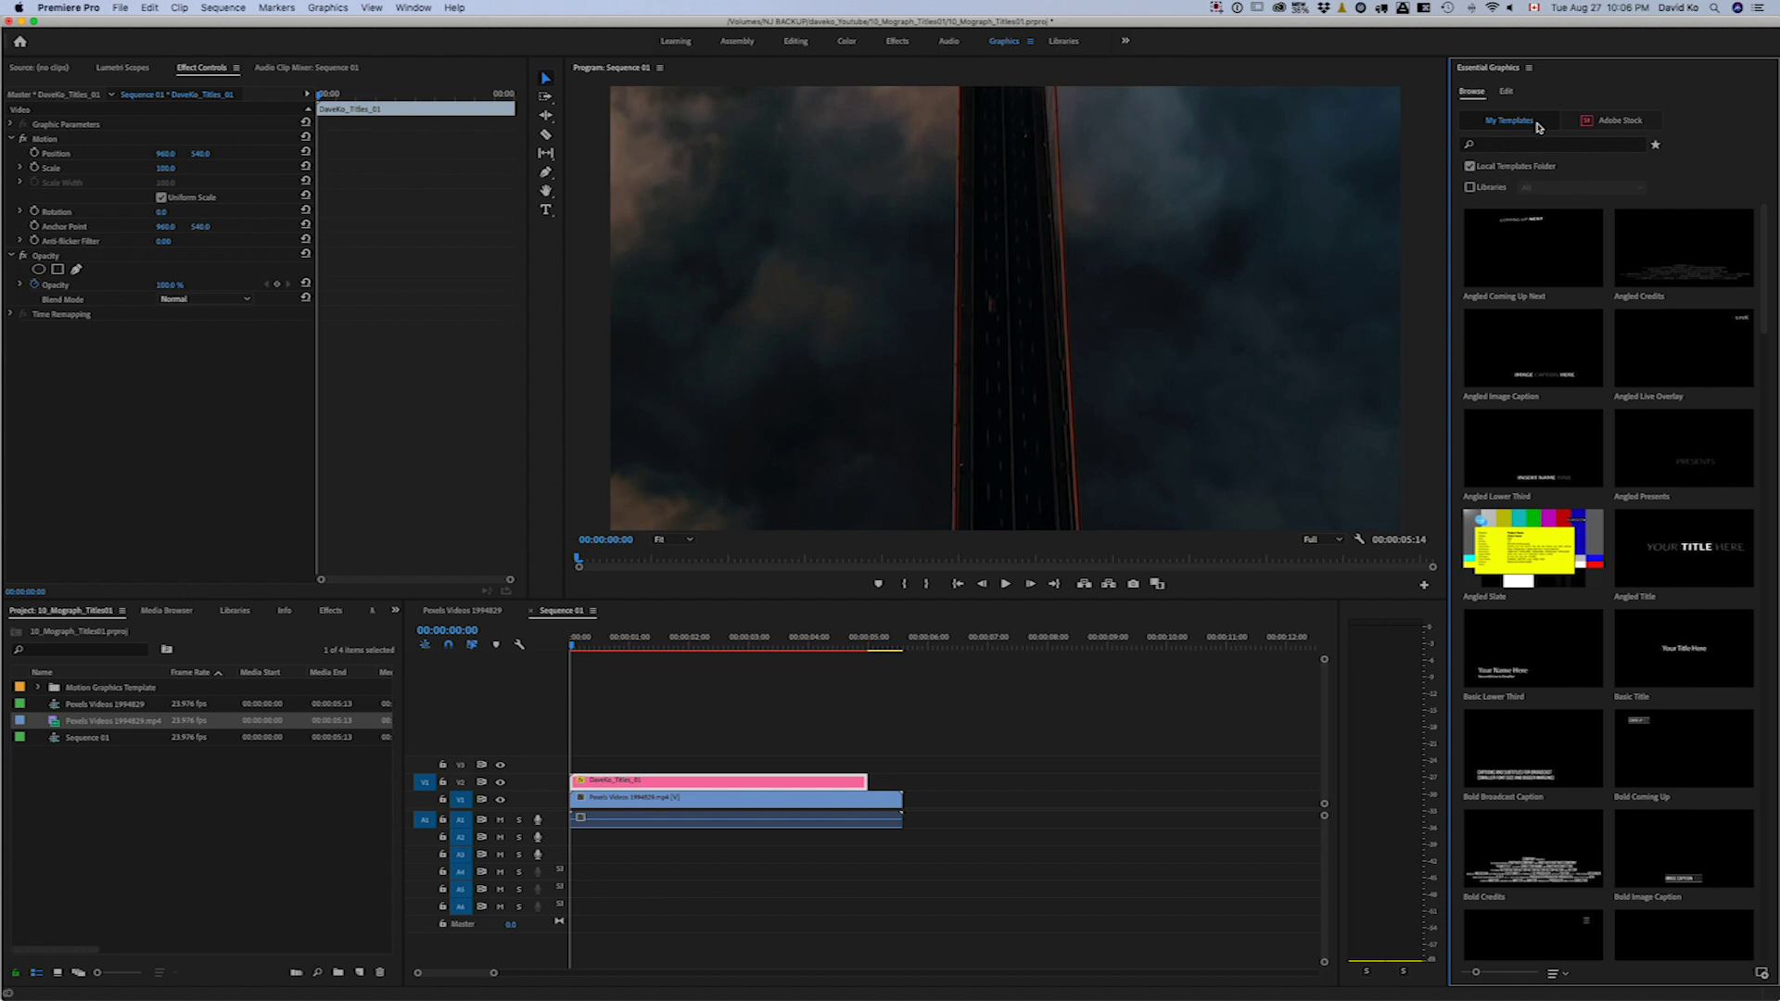
- Return to the Edit tab and select the title clip for editing
left_click(1506, 93)
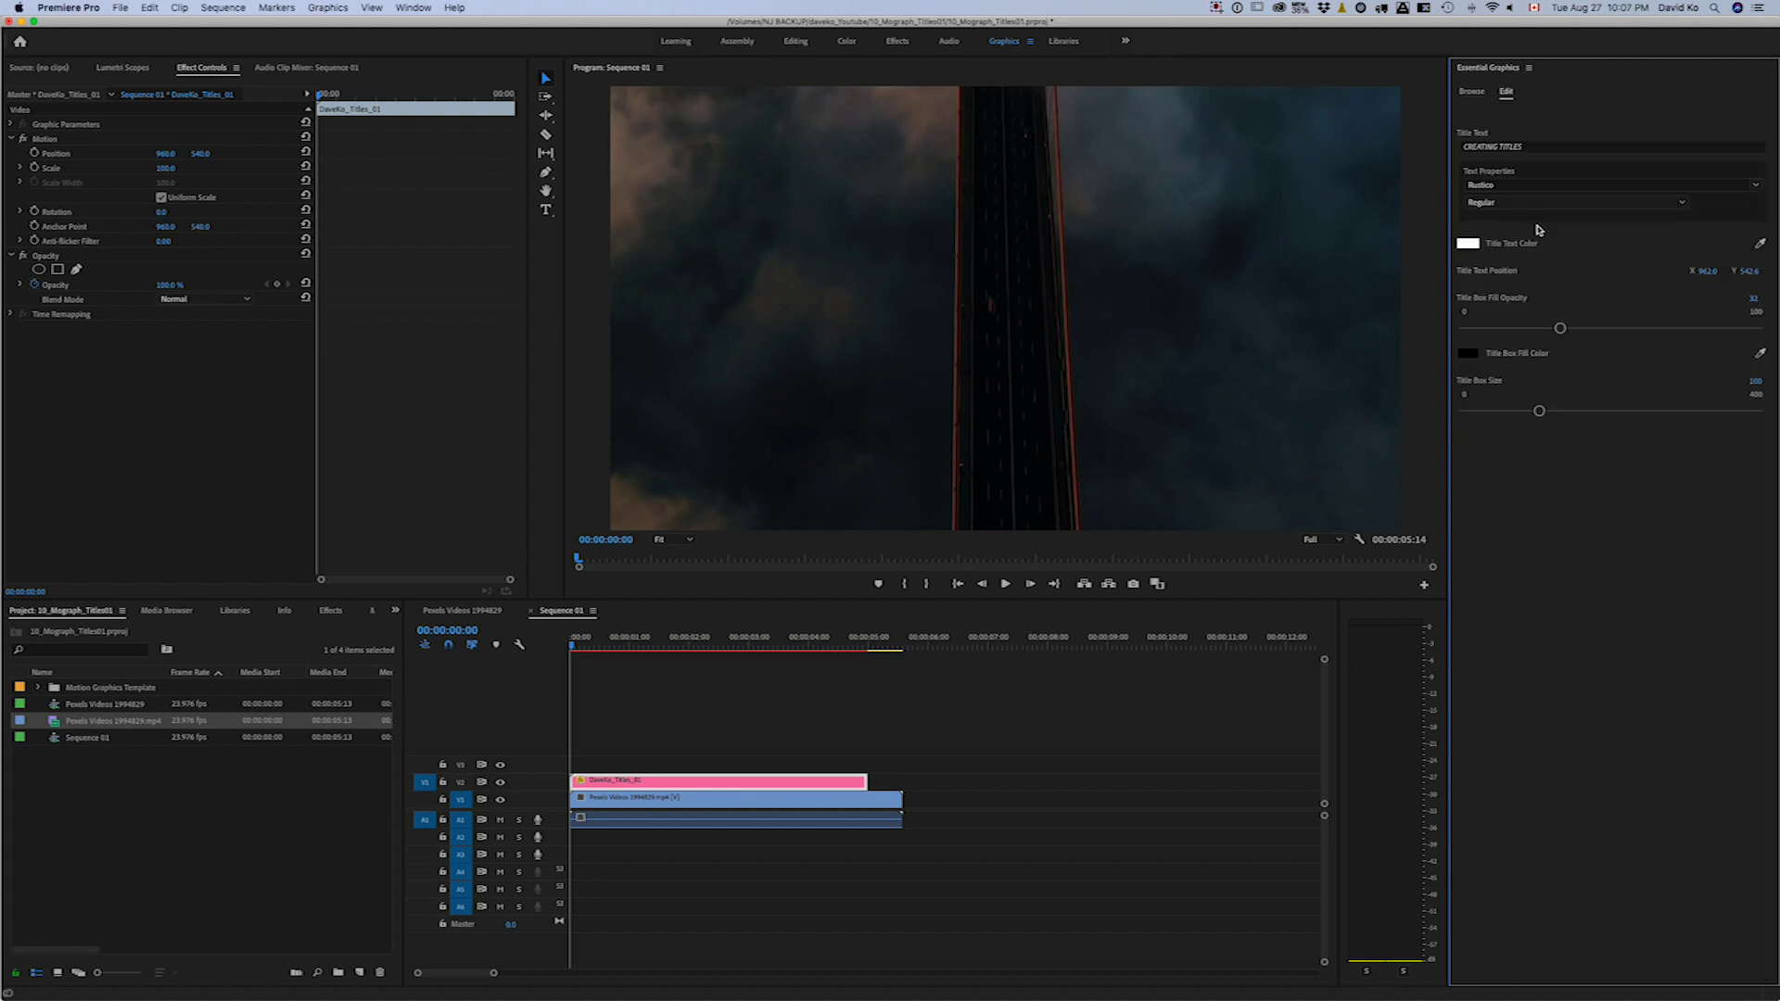
left_click(802, 799)
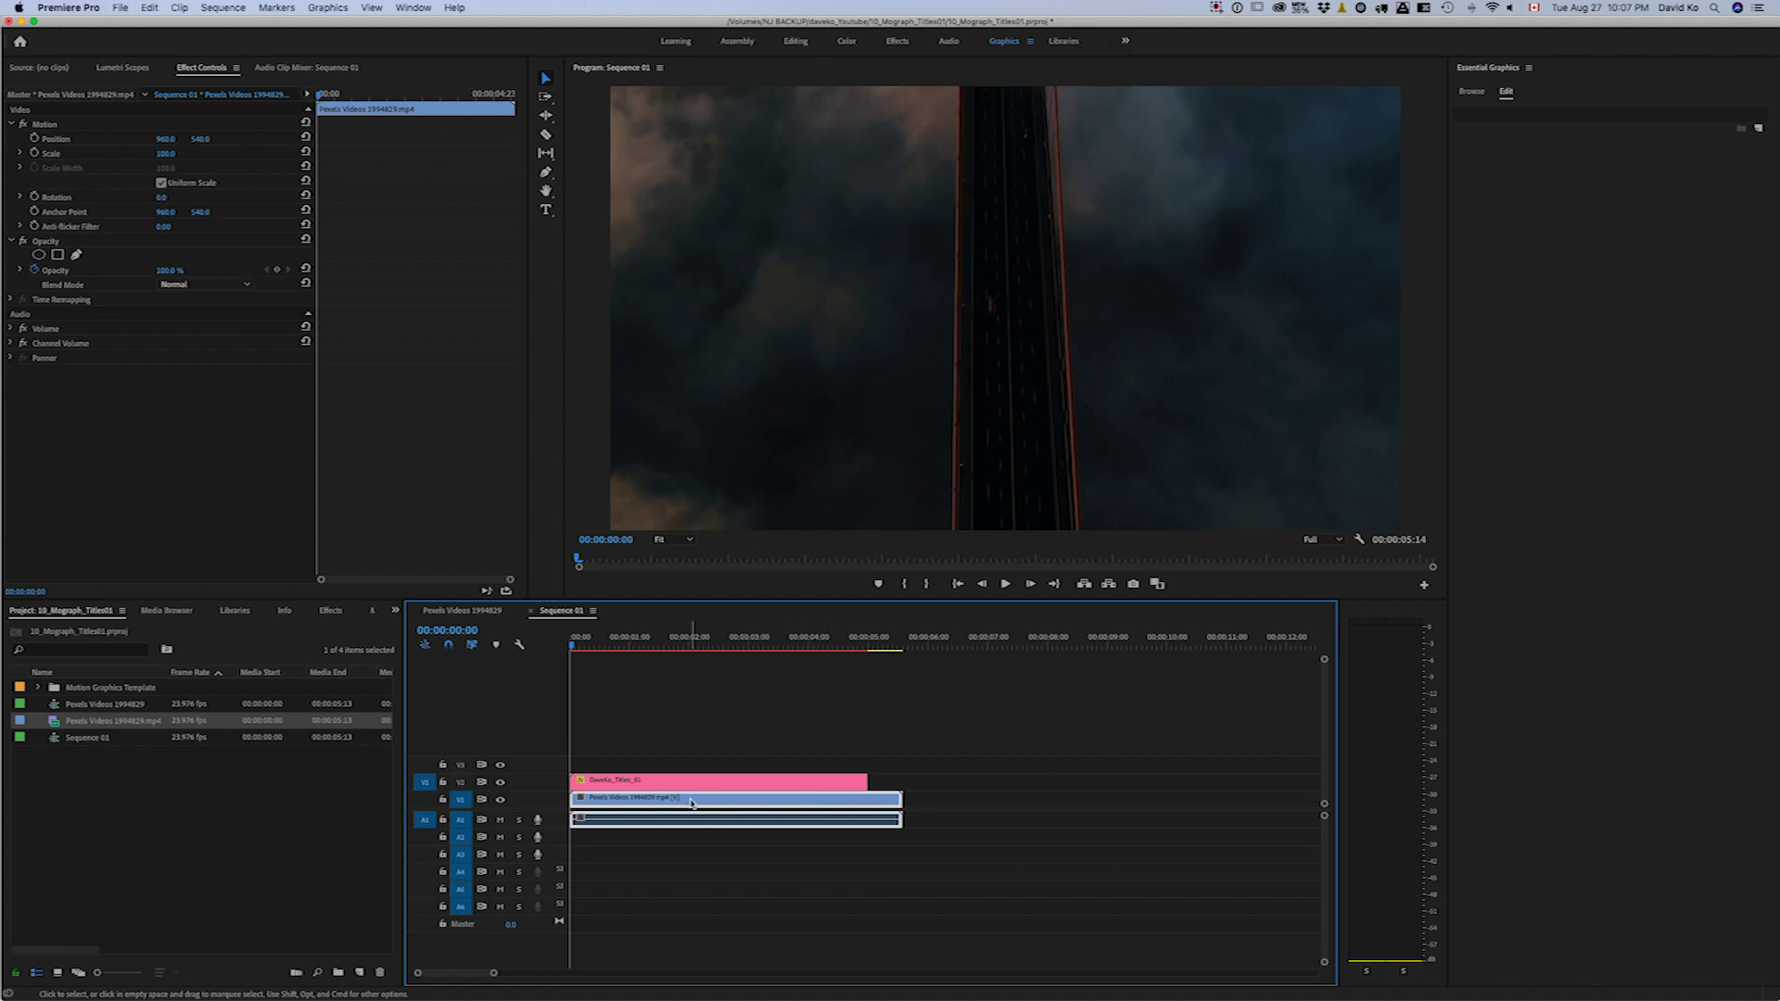
left_click(777, 781)
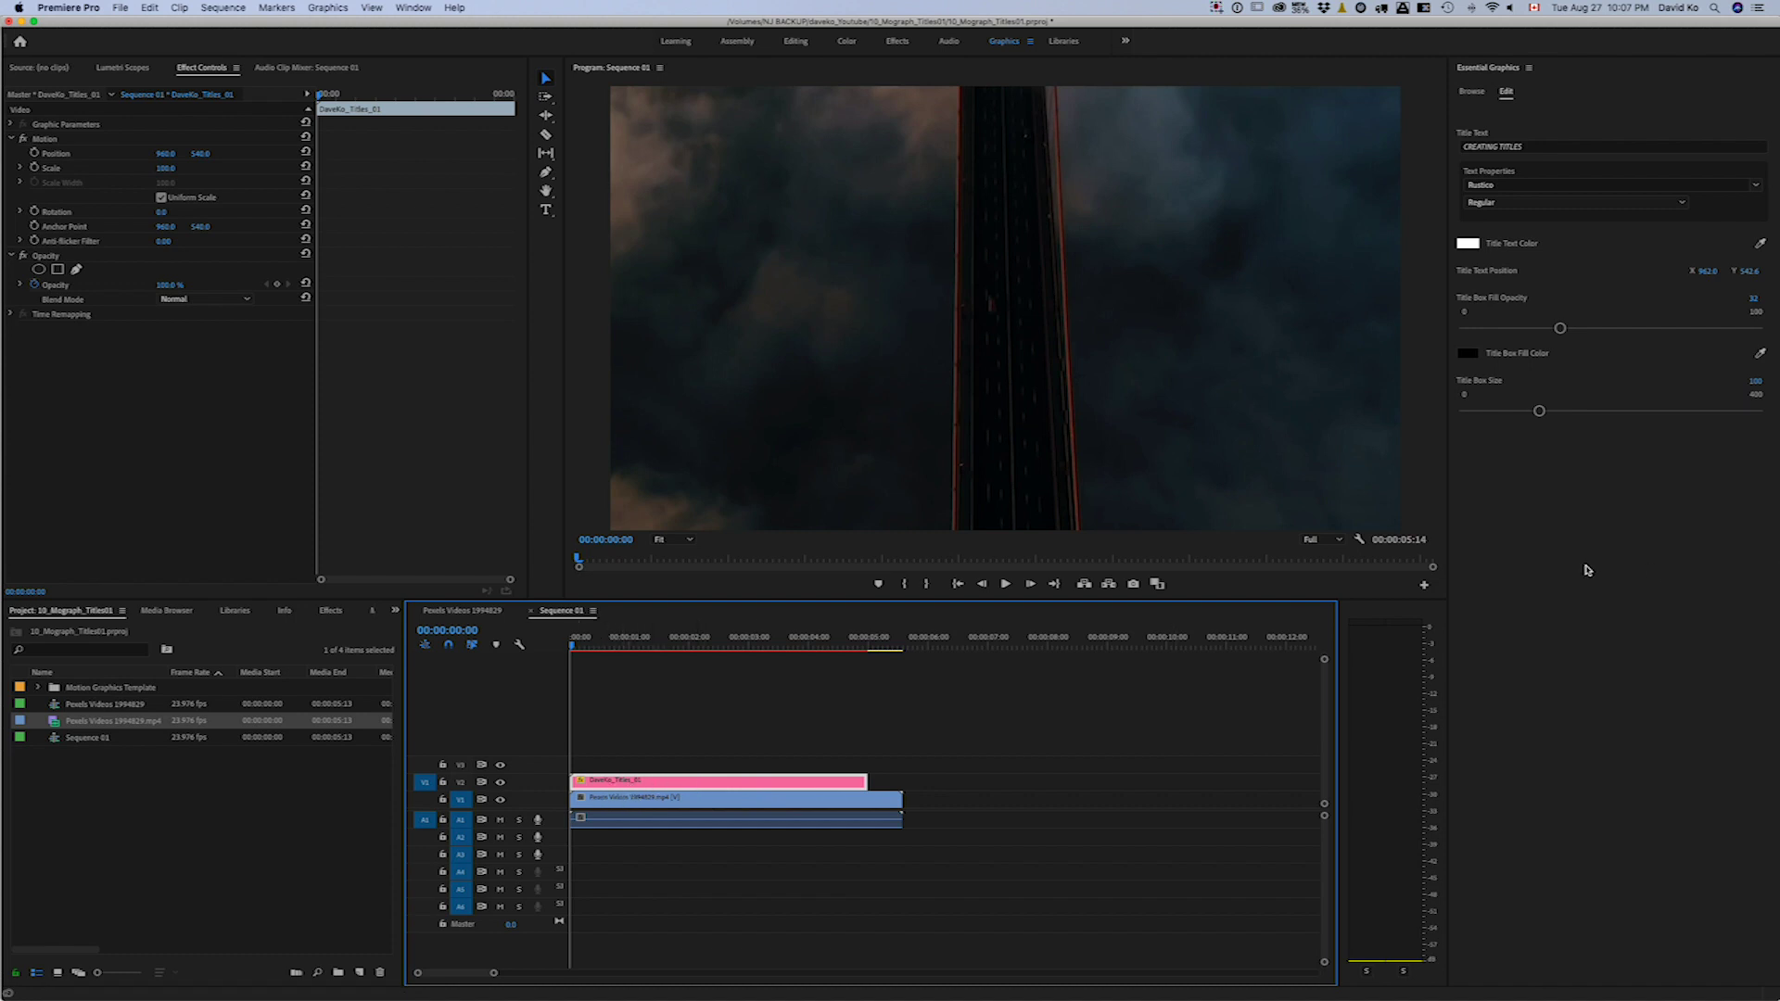
- Replace CREATING TITLES with 'Golden gate bridge' and adjust the title box size
left_click(1524, 146)
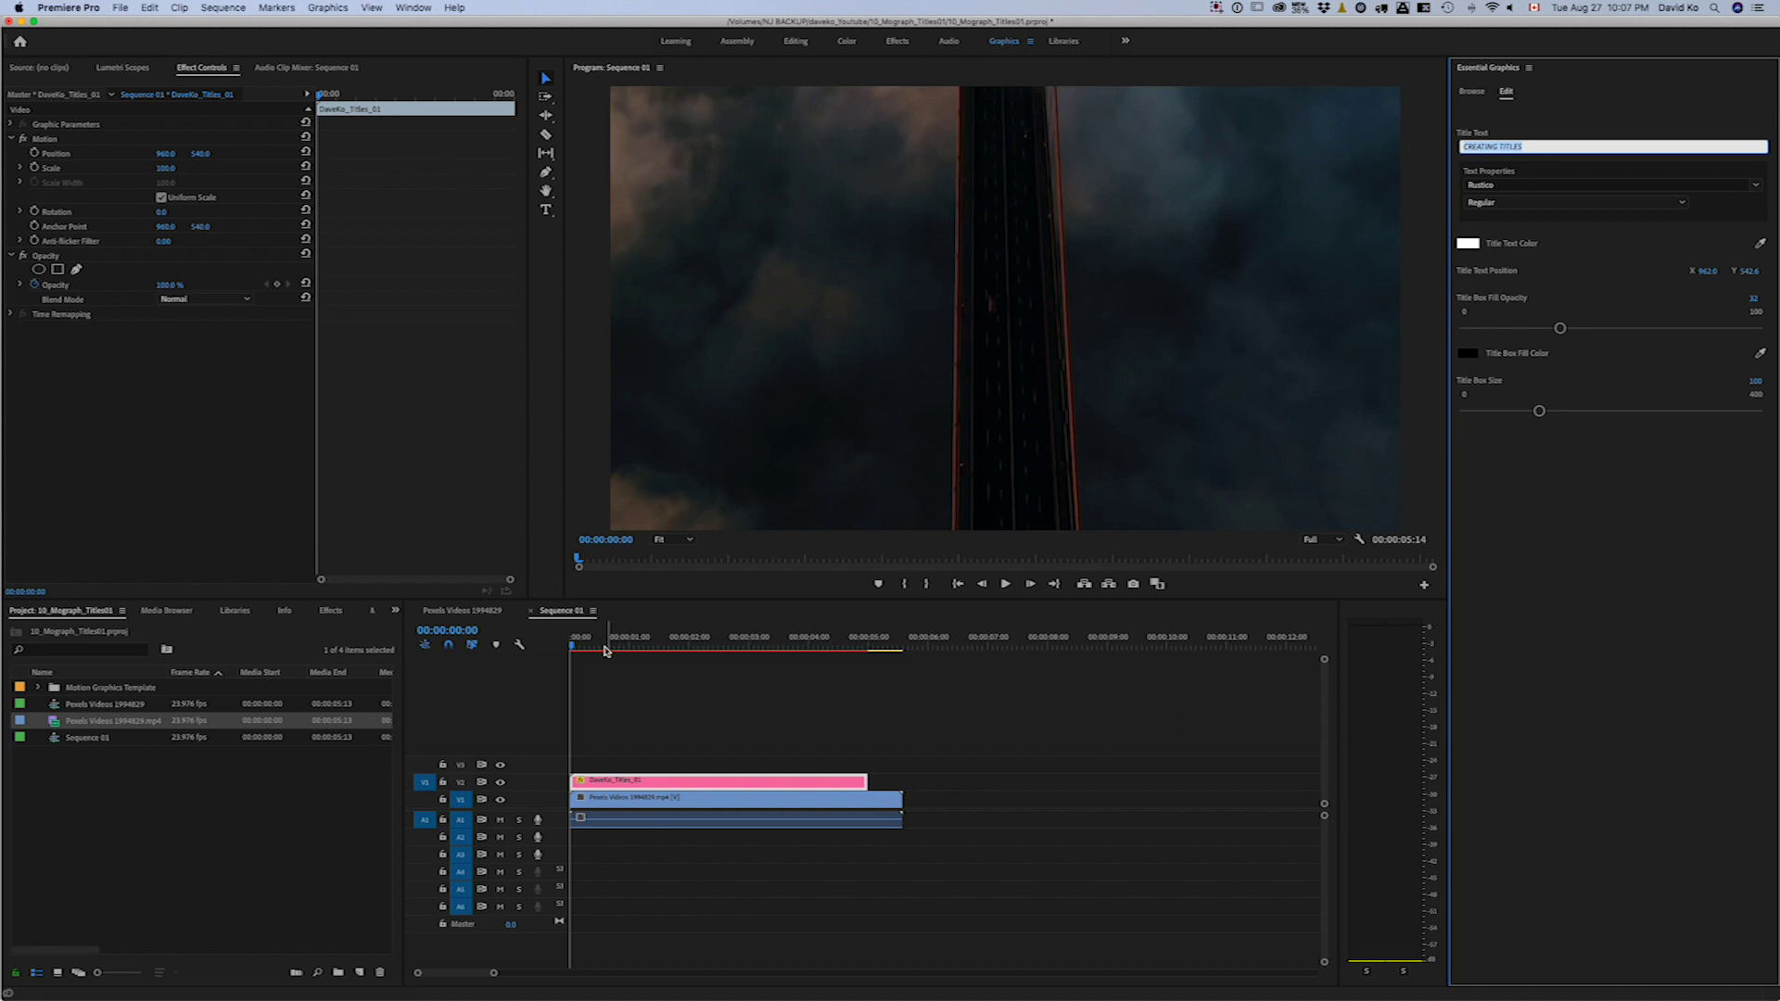
left_click_drag(590, 639, 709, 643)
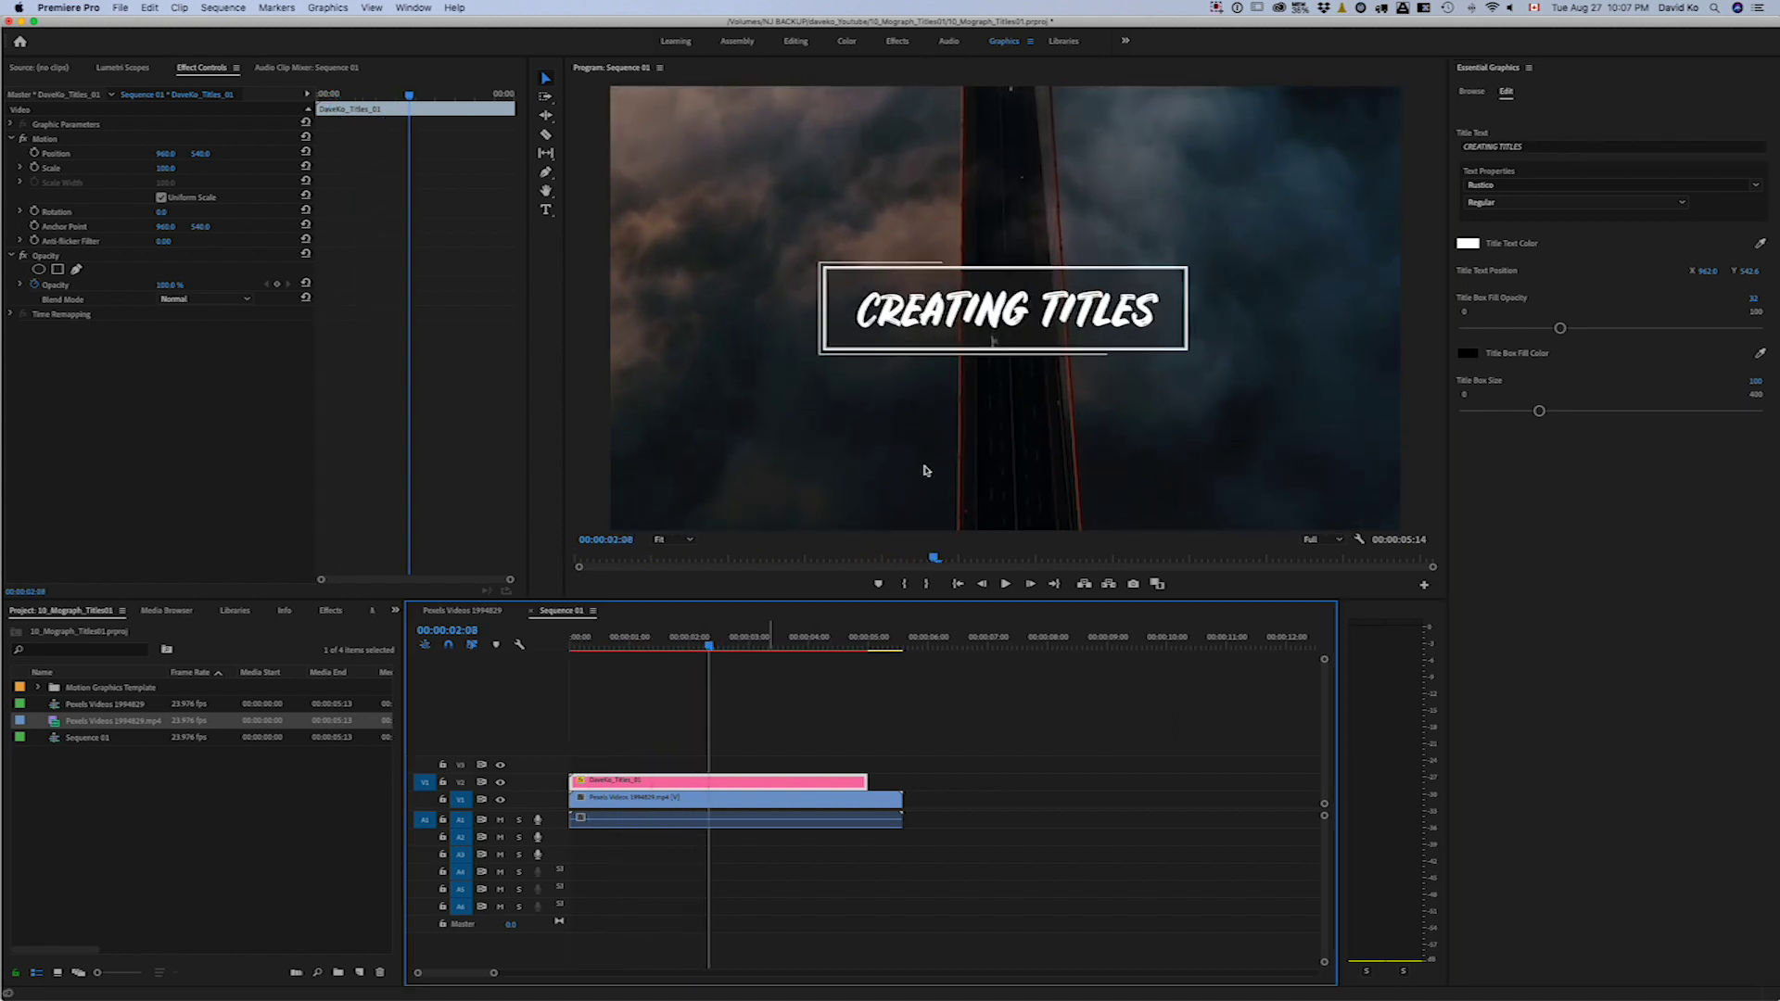
left_click(1538, 149)
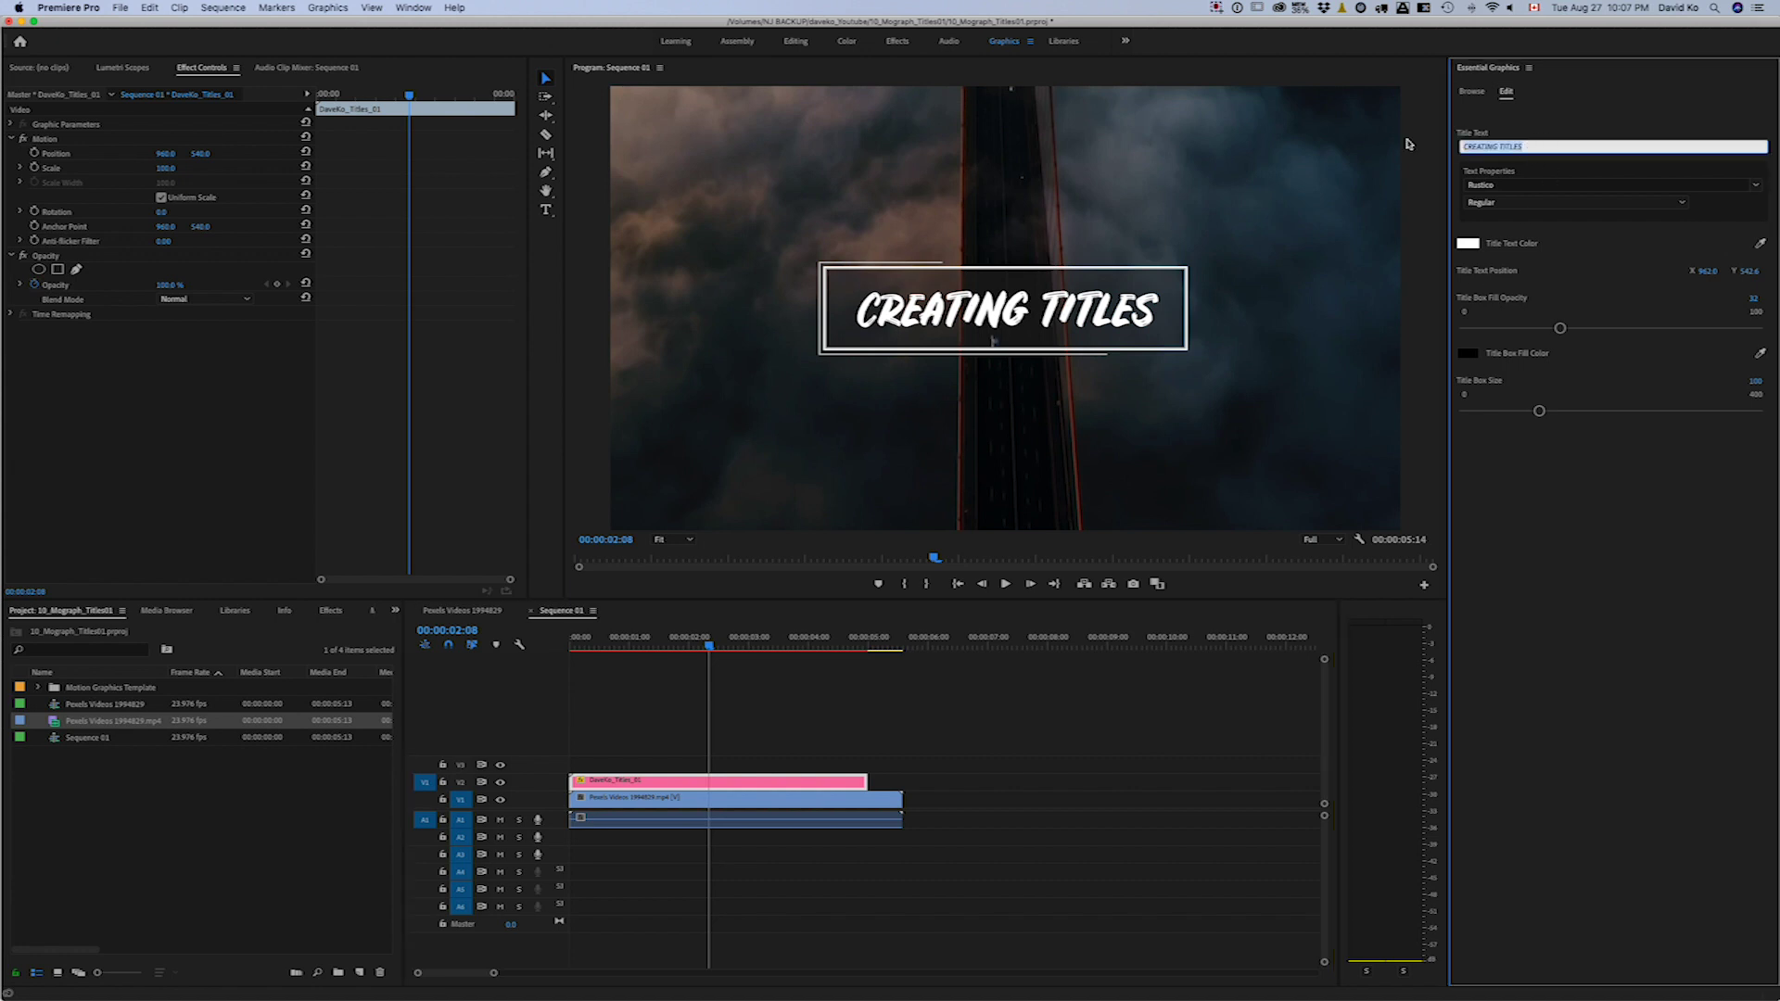
type("C")
key("Return")
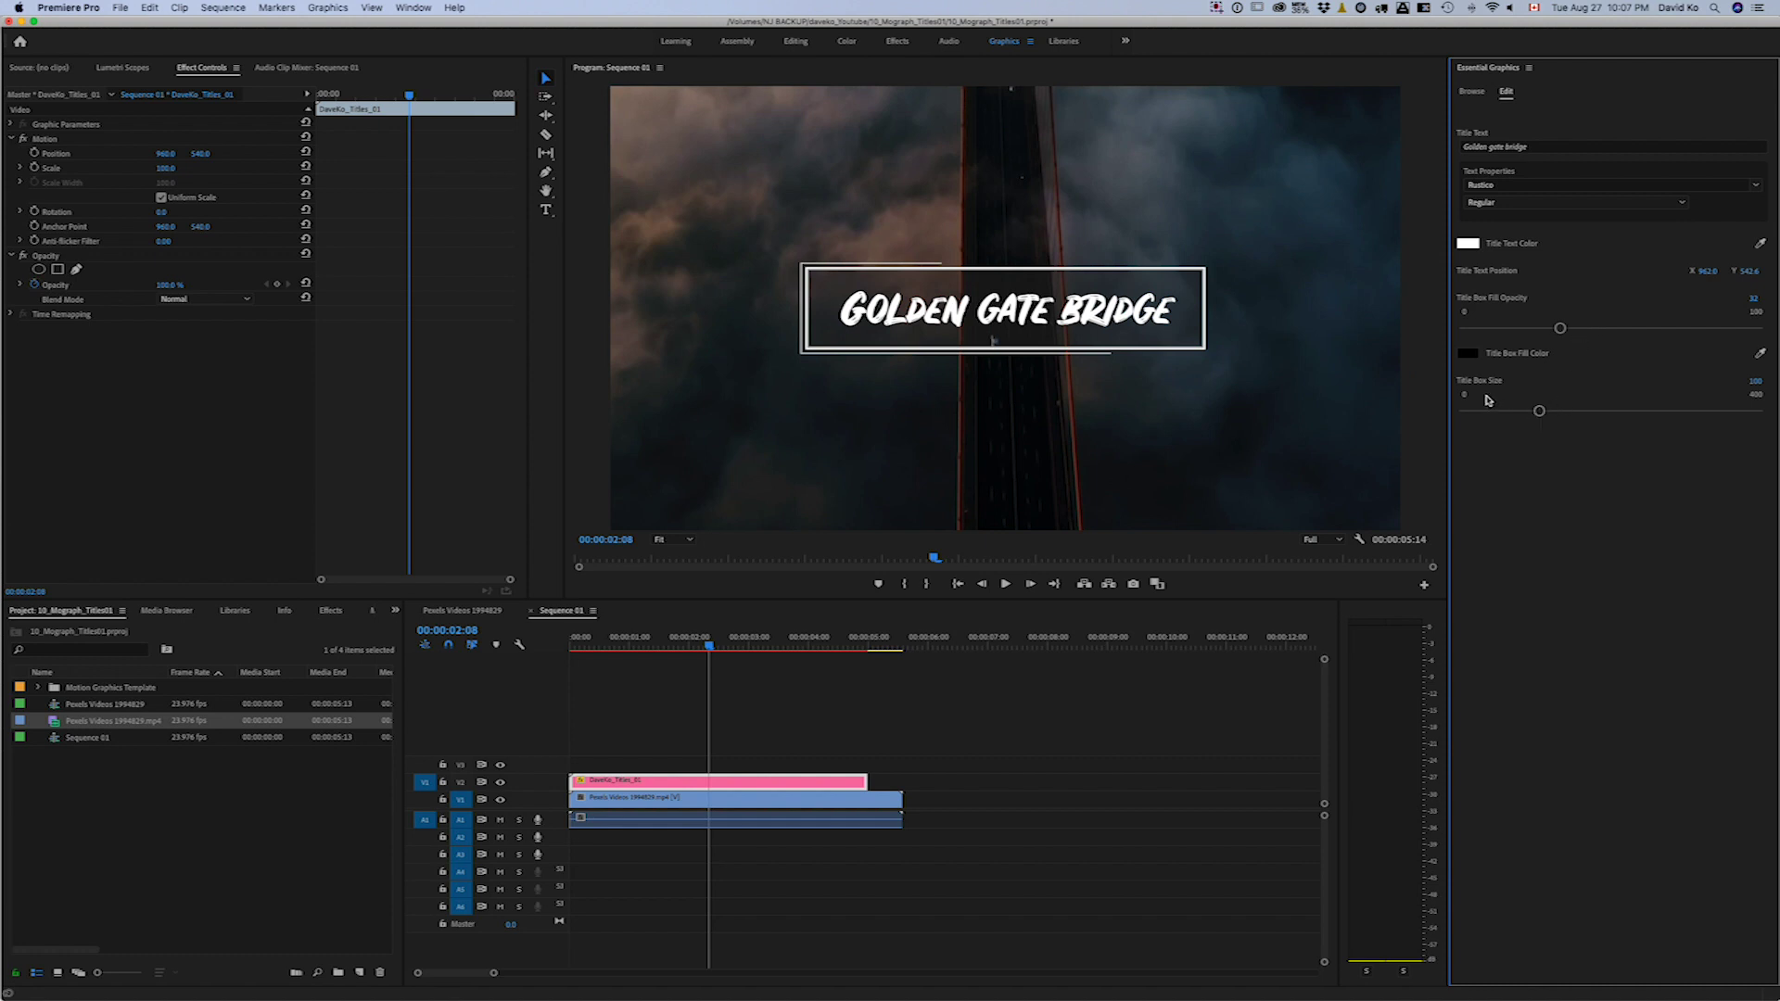
mouse_move(1539, 412)
left_mouse_down()
mouse_move(1772, 401)
mouse_move(1427, 409)
mouse_move(1770, 397)
mouse_move(1619, 422)
mouse_move(1570, 411)
left_mouse_up()
left_click(1759, 380)
type("10")
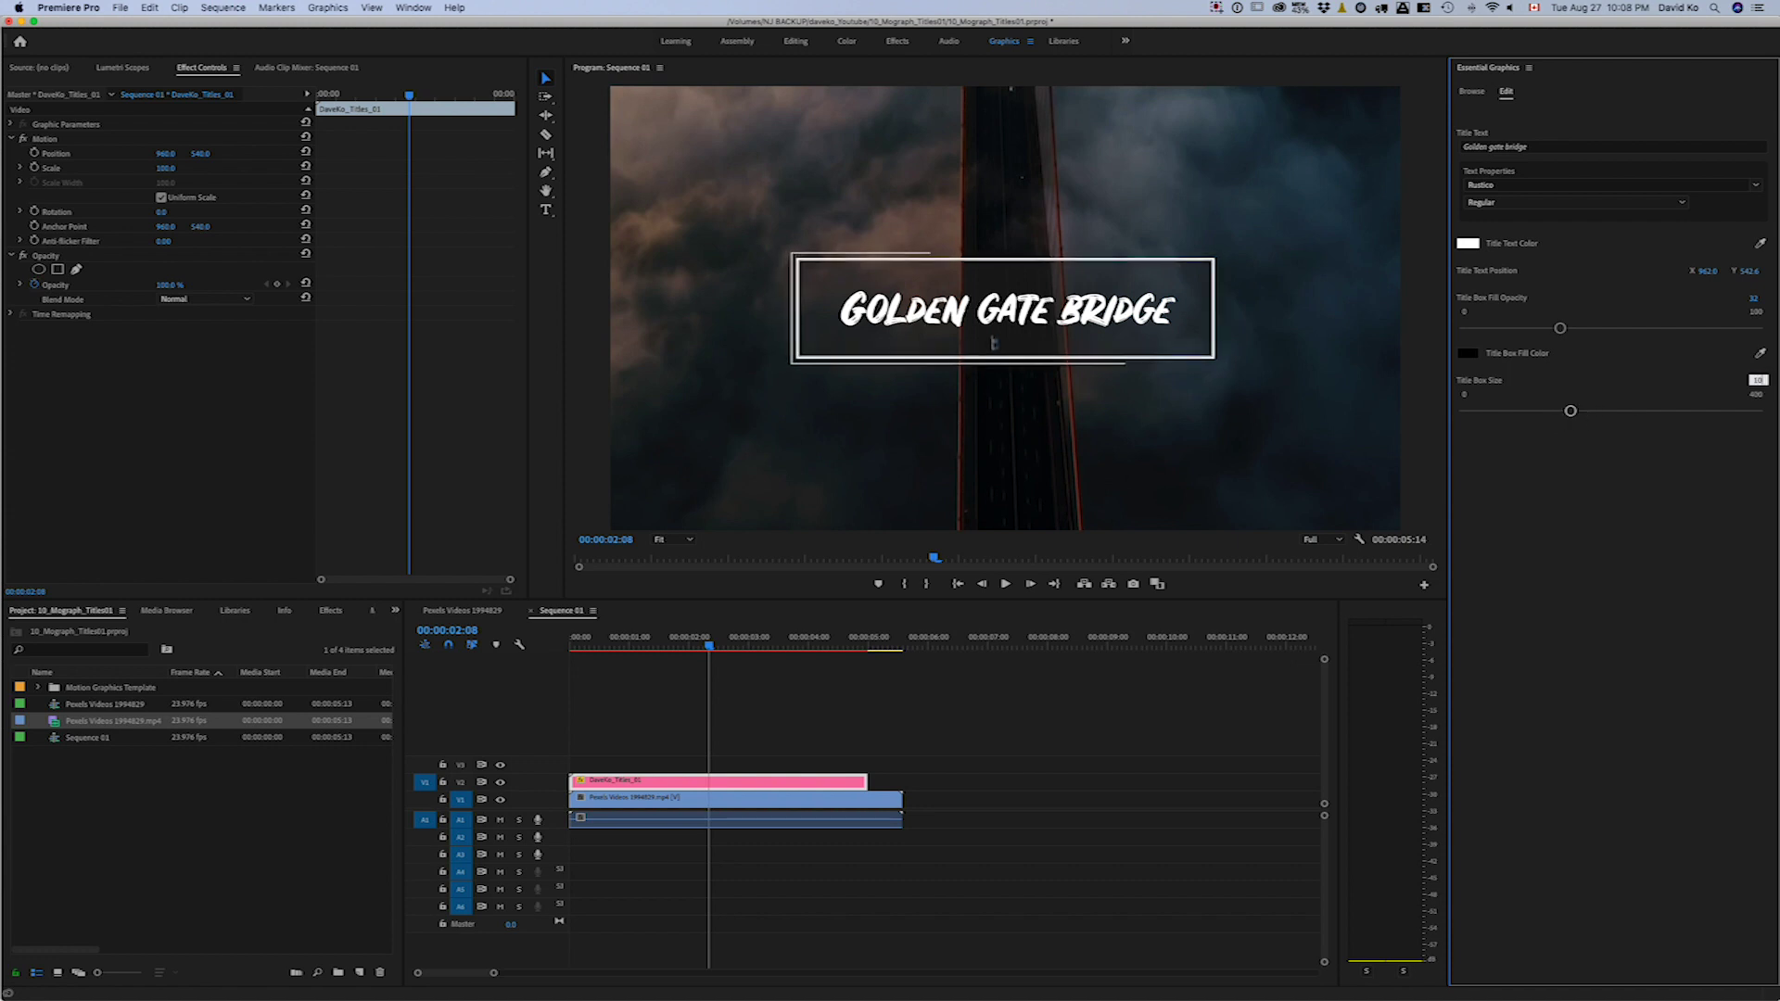
type("0")
key("Return")
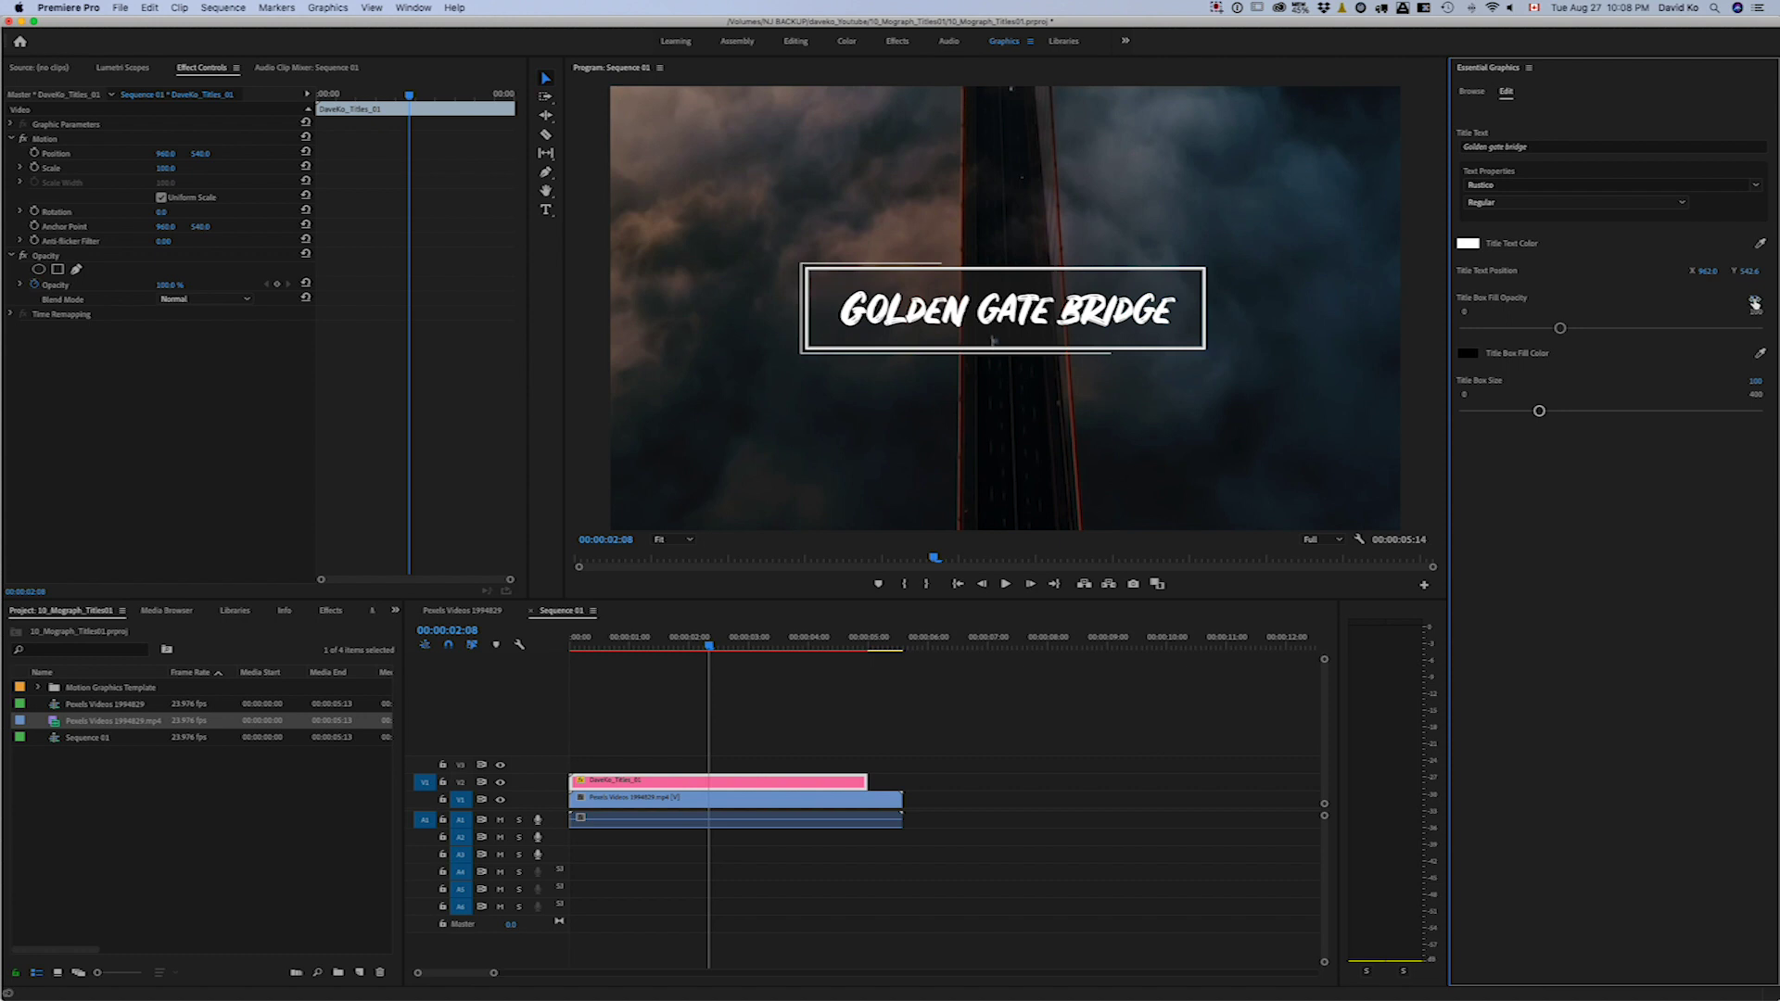
left_click_drag(1561, 330, 1772, 332)
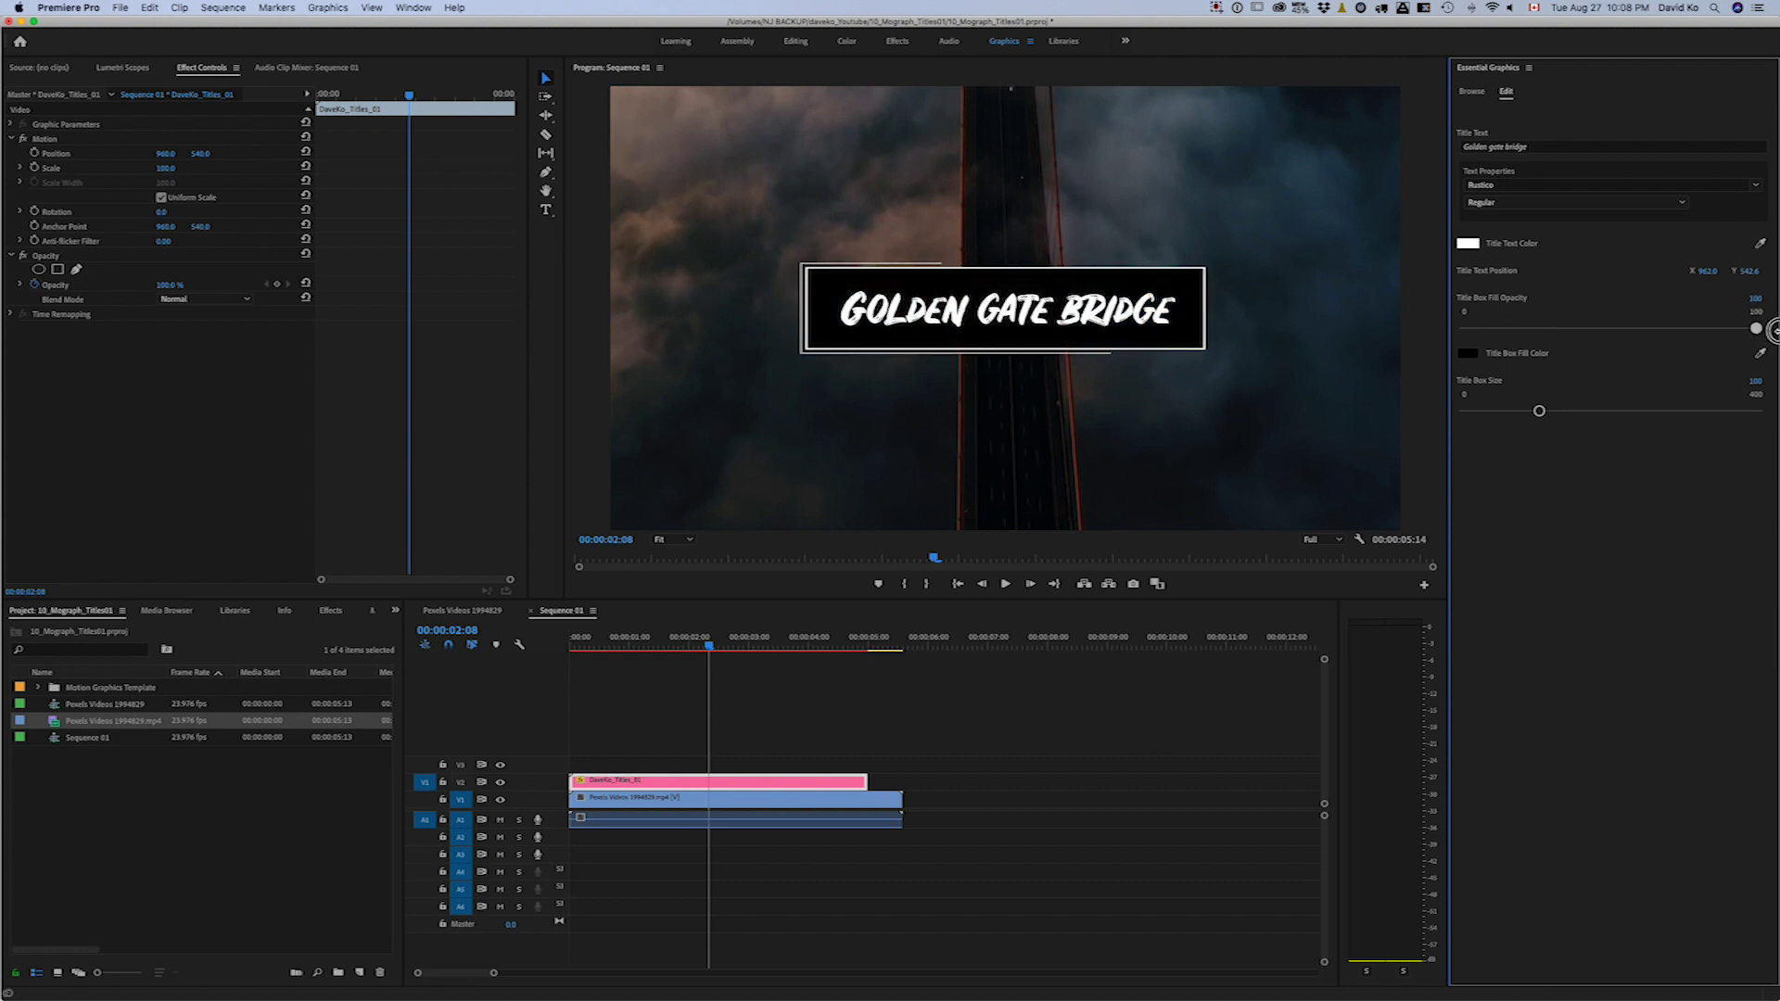
- Lower the title box fill opacity to about 20 and try dark red, violet and blue fills
left_click_drag(1772, 331, 1428, 332)
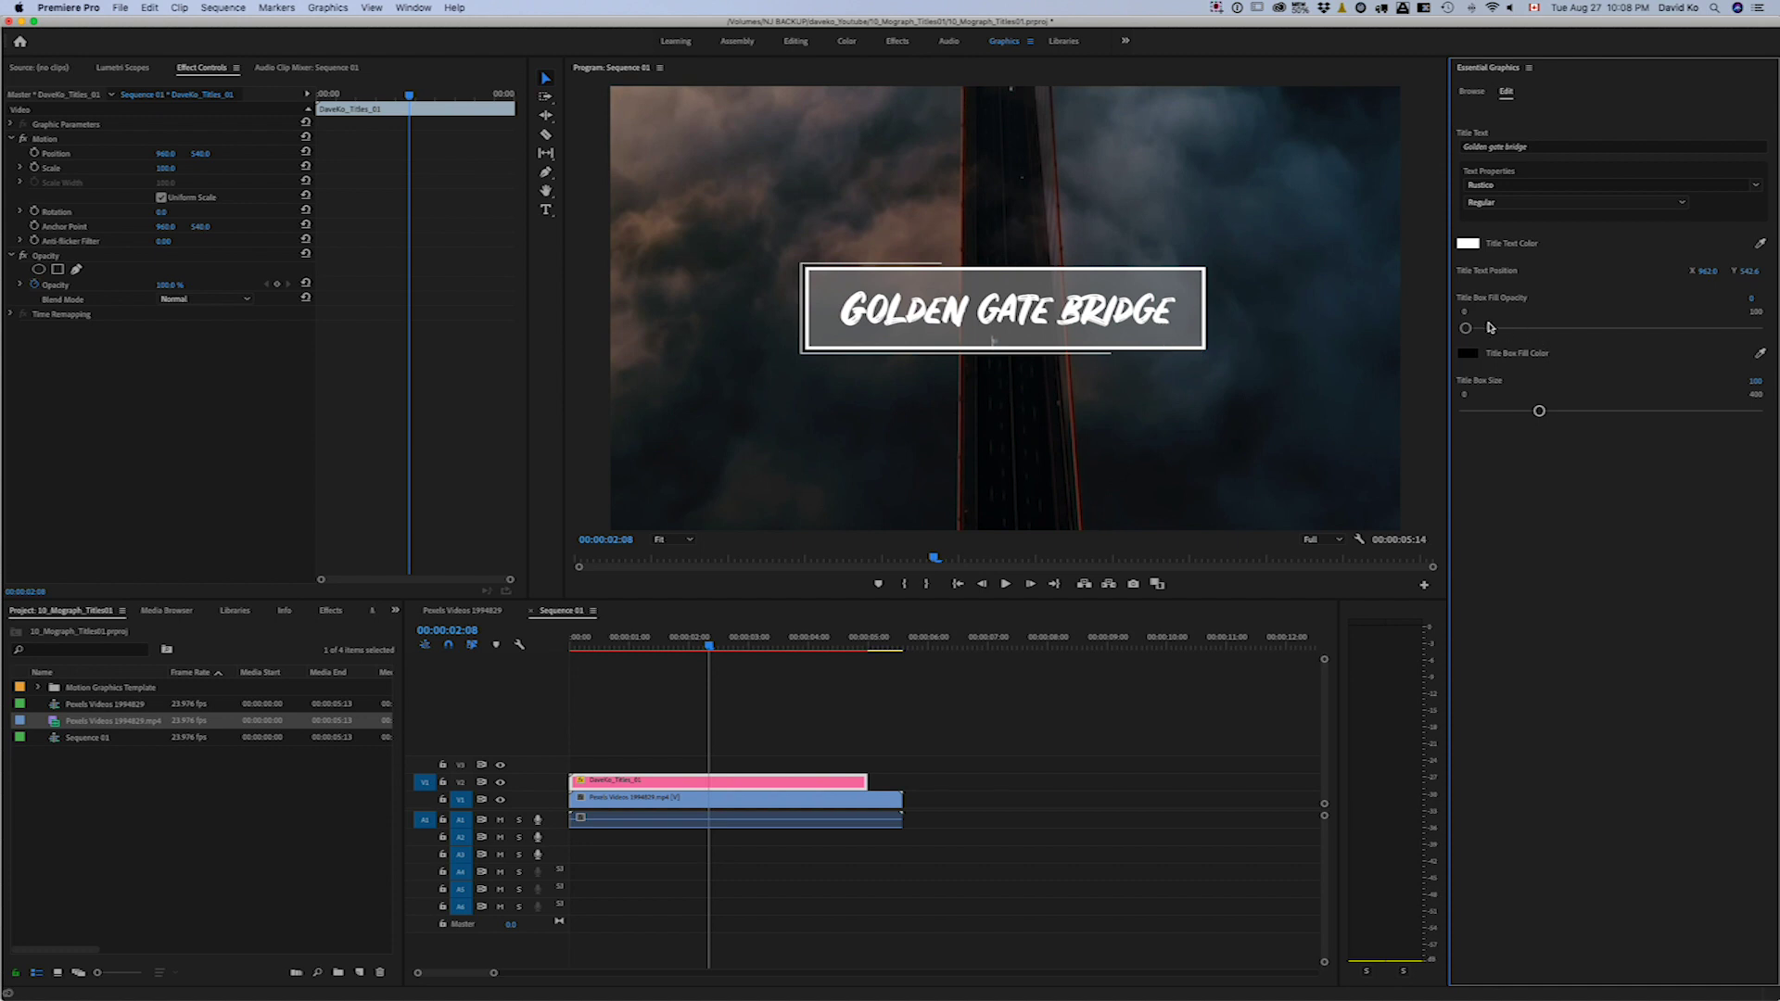
left_click_drag(1466, 329, 1514, 331)
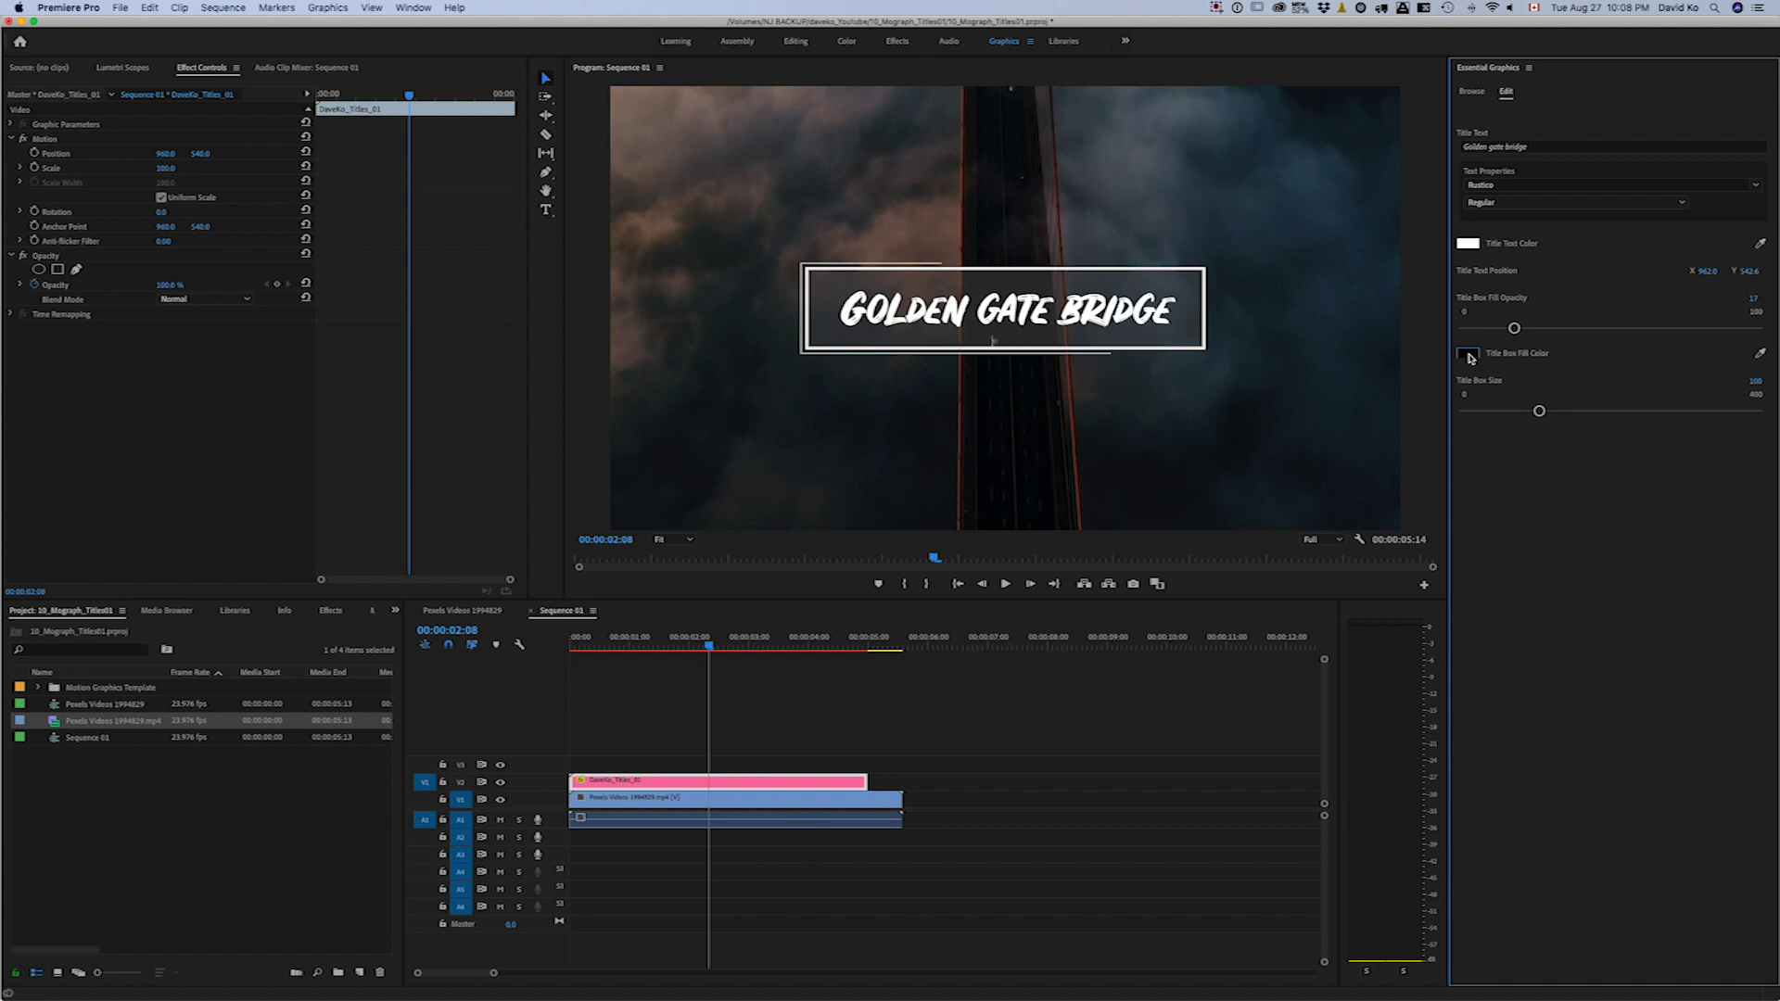
left_click(1470, 355)
mouse_move(755, 296)
left_mouse_down()
mouse_move(838, 342)
mouse_move(858, 325)
mouse_move(888, 350)
mouse_move(896, 320)
left_mouse_up()
mouse_move(921, 396)
left_mouse_down()
mouse_move(921, 262)
mouse_move(920, 377)
mouse_move(846, 326)
mouse_move(855, 348)
left_mouse_up()
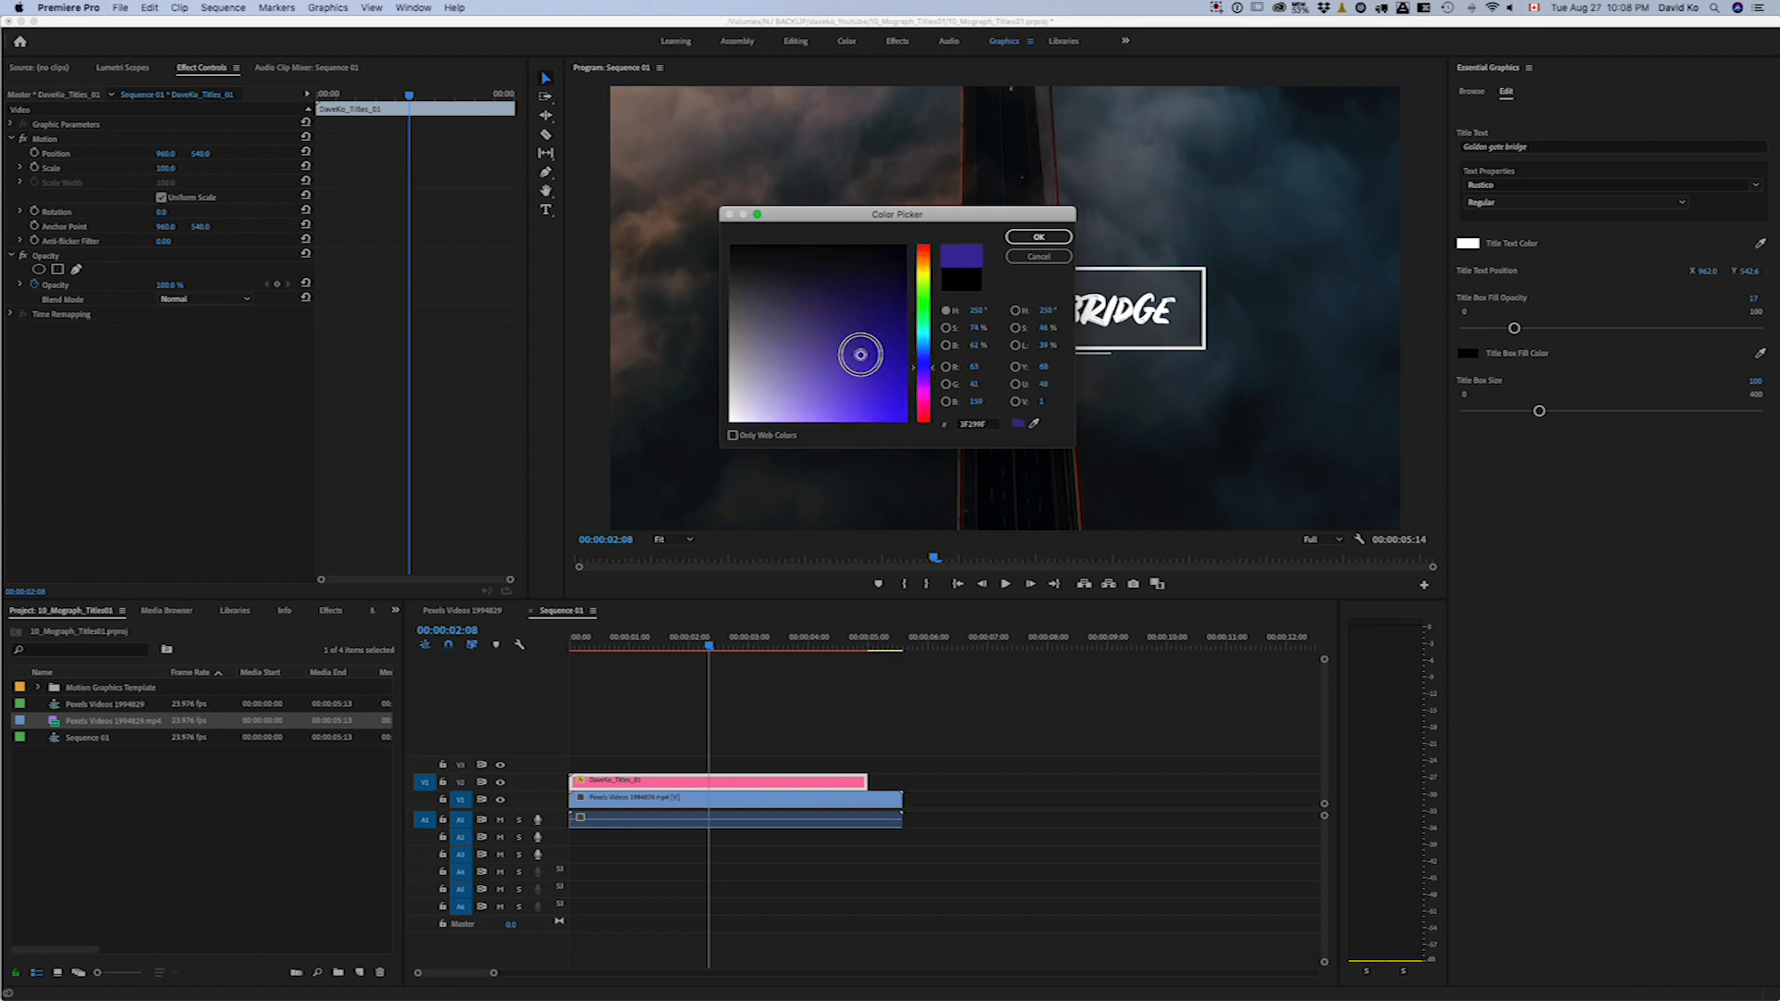
left_click_drag(923, 367, 926, 353)
left_click(1035, 238)
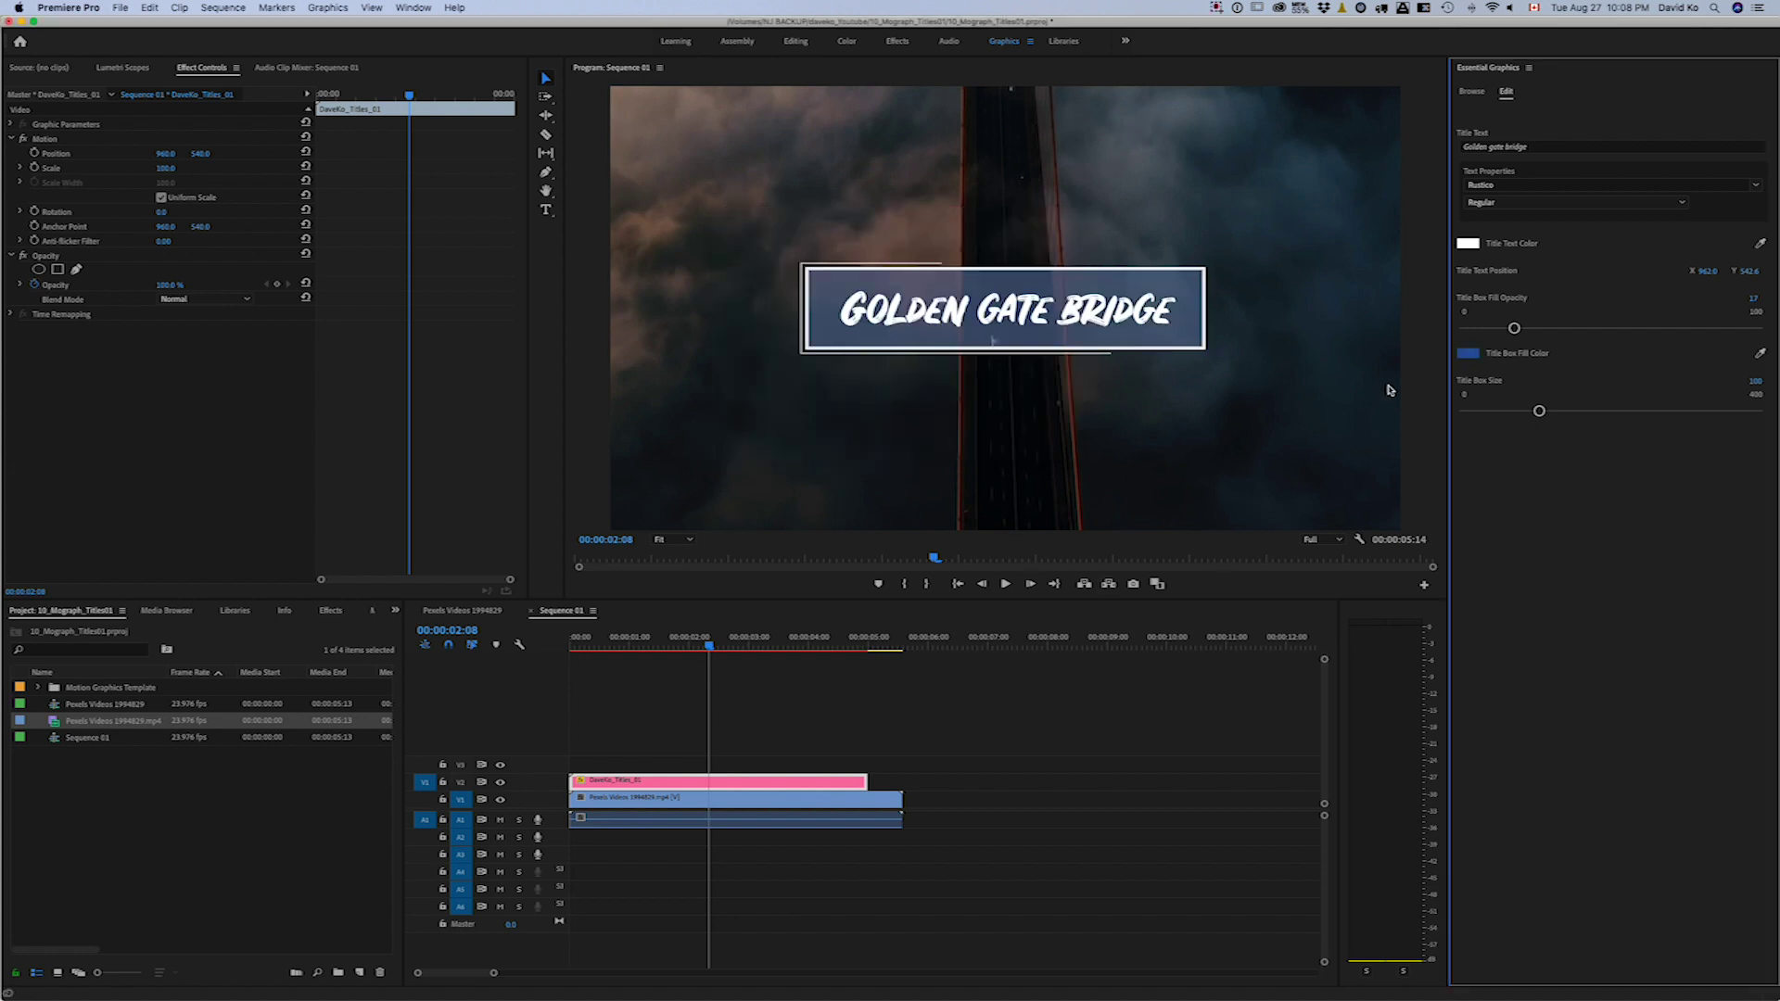
- Try a brighter green fill colour for the title box
left_click(1468, 353)
left_click_drag(925, 355, 926, 291)
left_click_drag(862, 355, 886, 381)
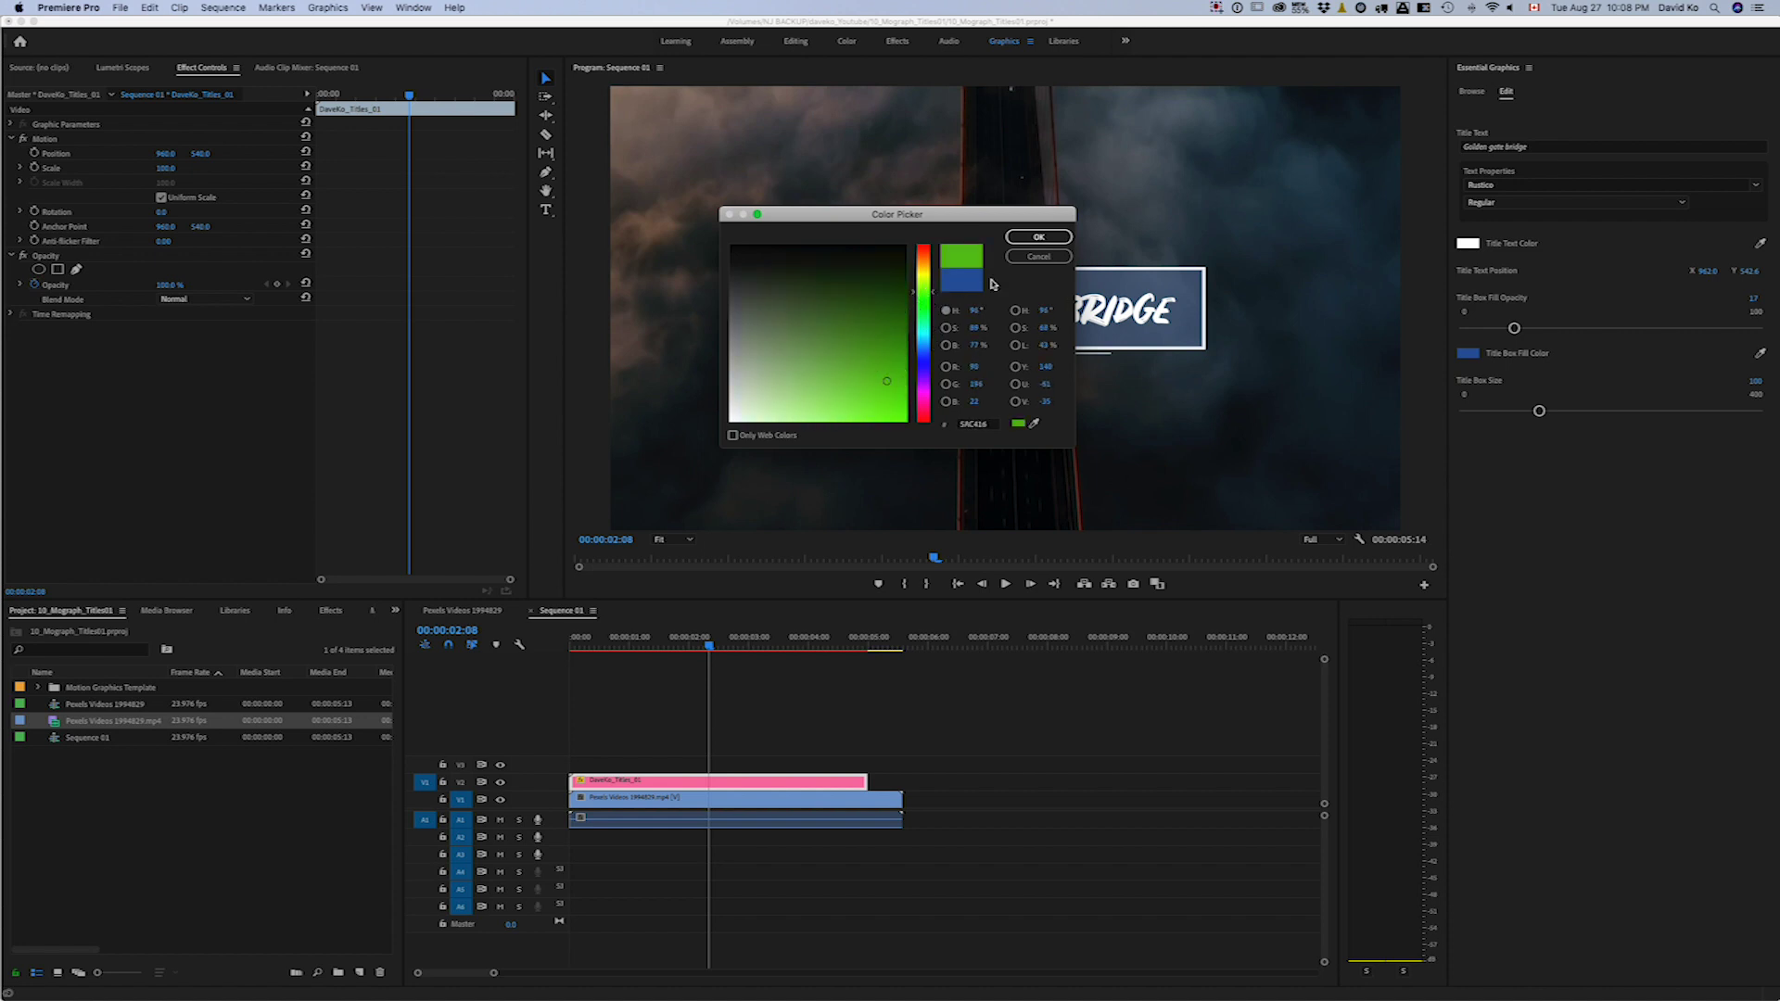
left_click(1028, 239)
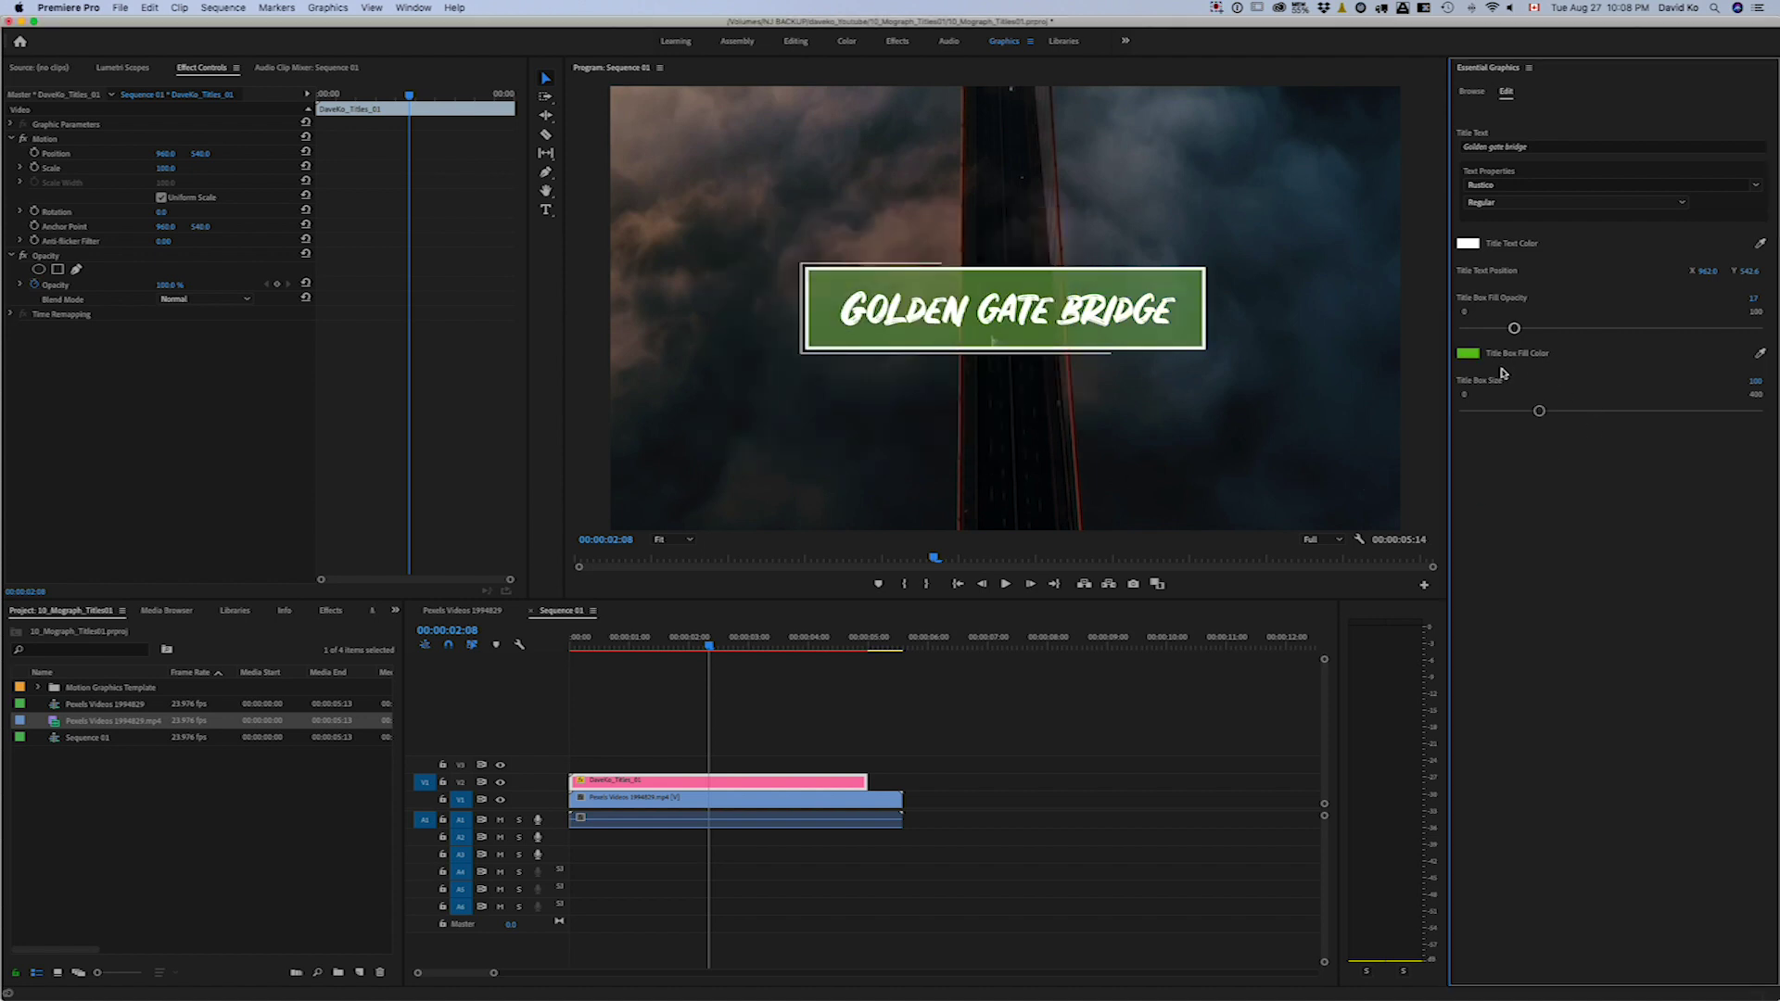
- Reset the box fill to black, restore box size to 100, and raise the fill opacity
left_click(1470, 354)
left_click_drag(888, 380, 741, 218)
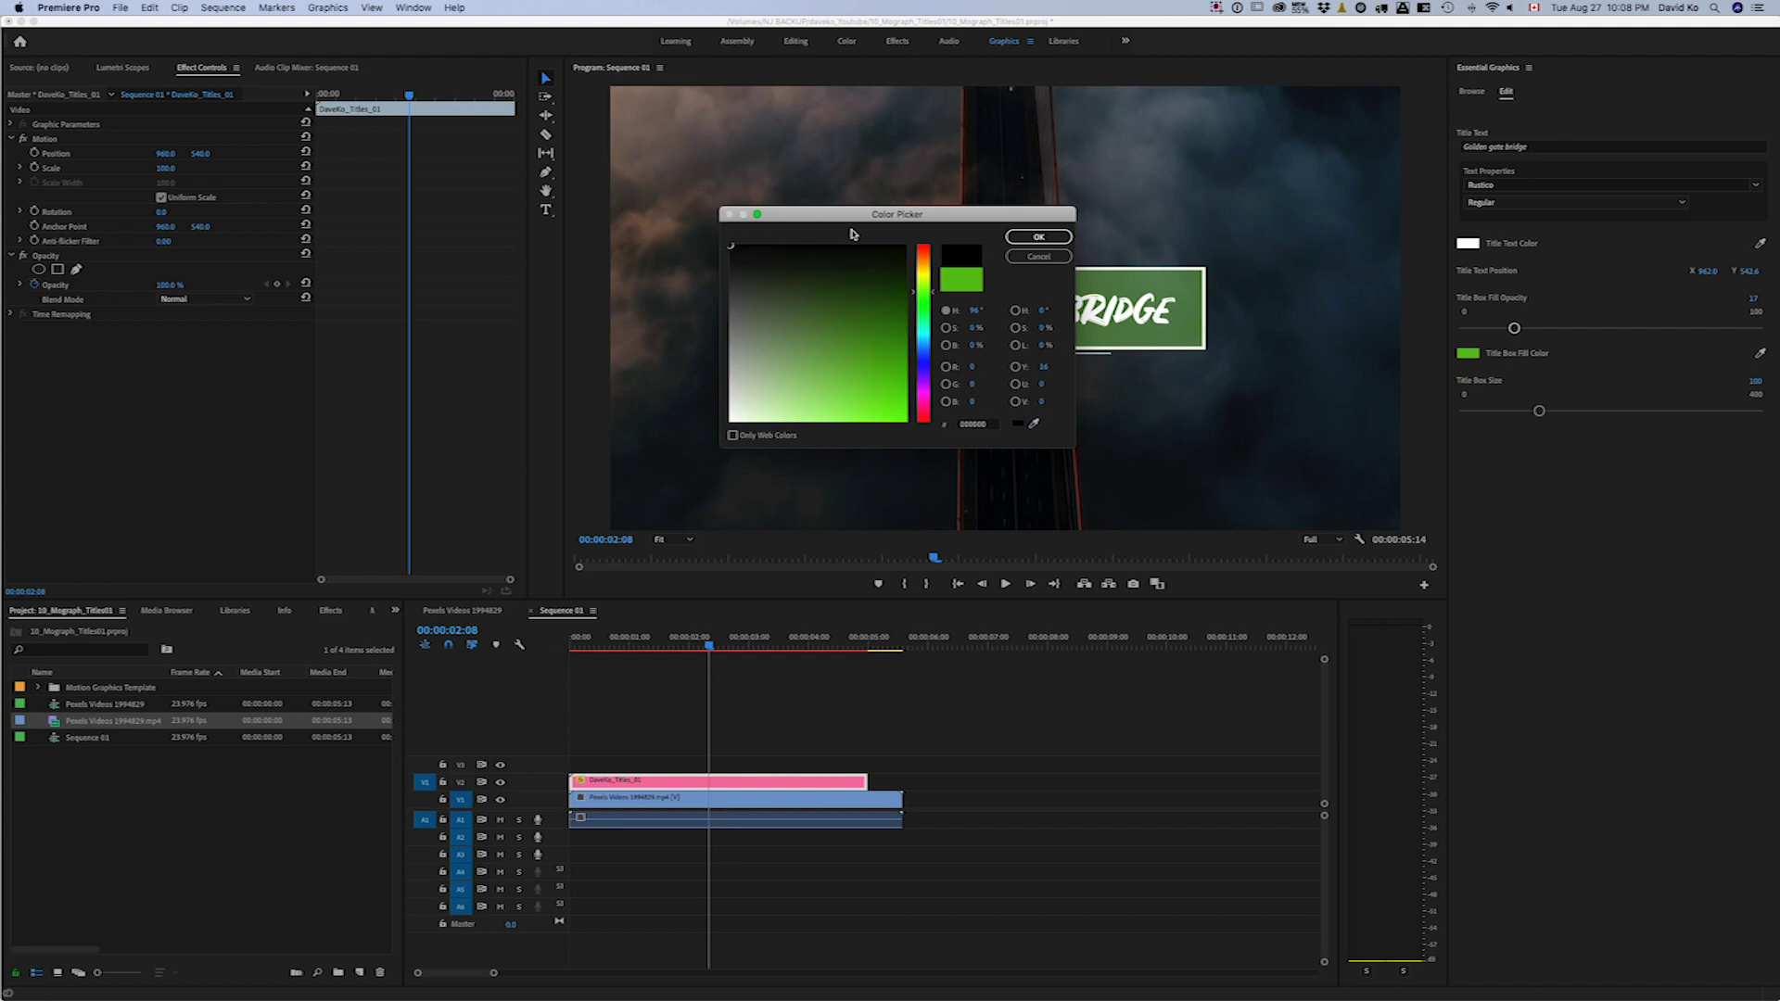
left_click(1050, 238)
mouse_move(1540, 411)
left_mouse_down()
mouse_move(1594, 409)
mouse_move(1538, 410)
left_mouse_up()
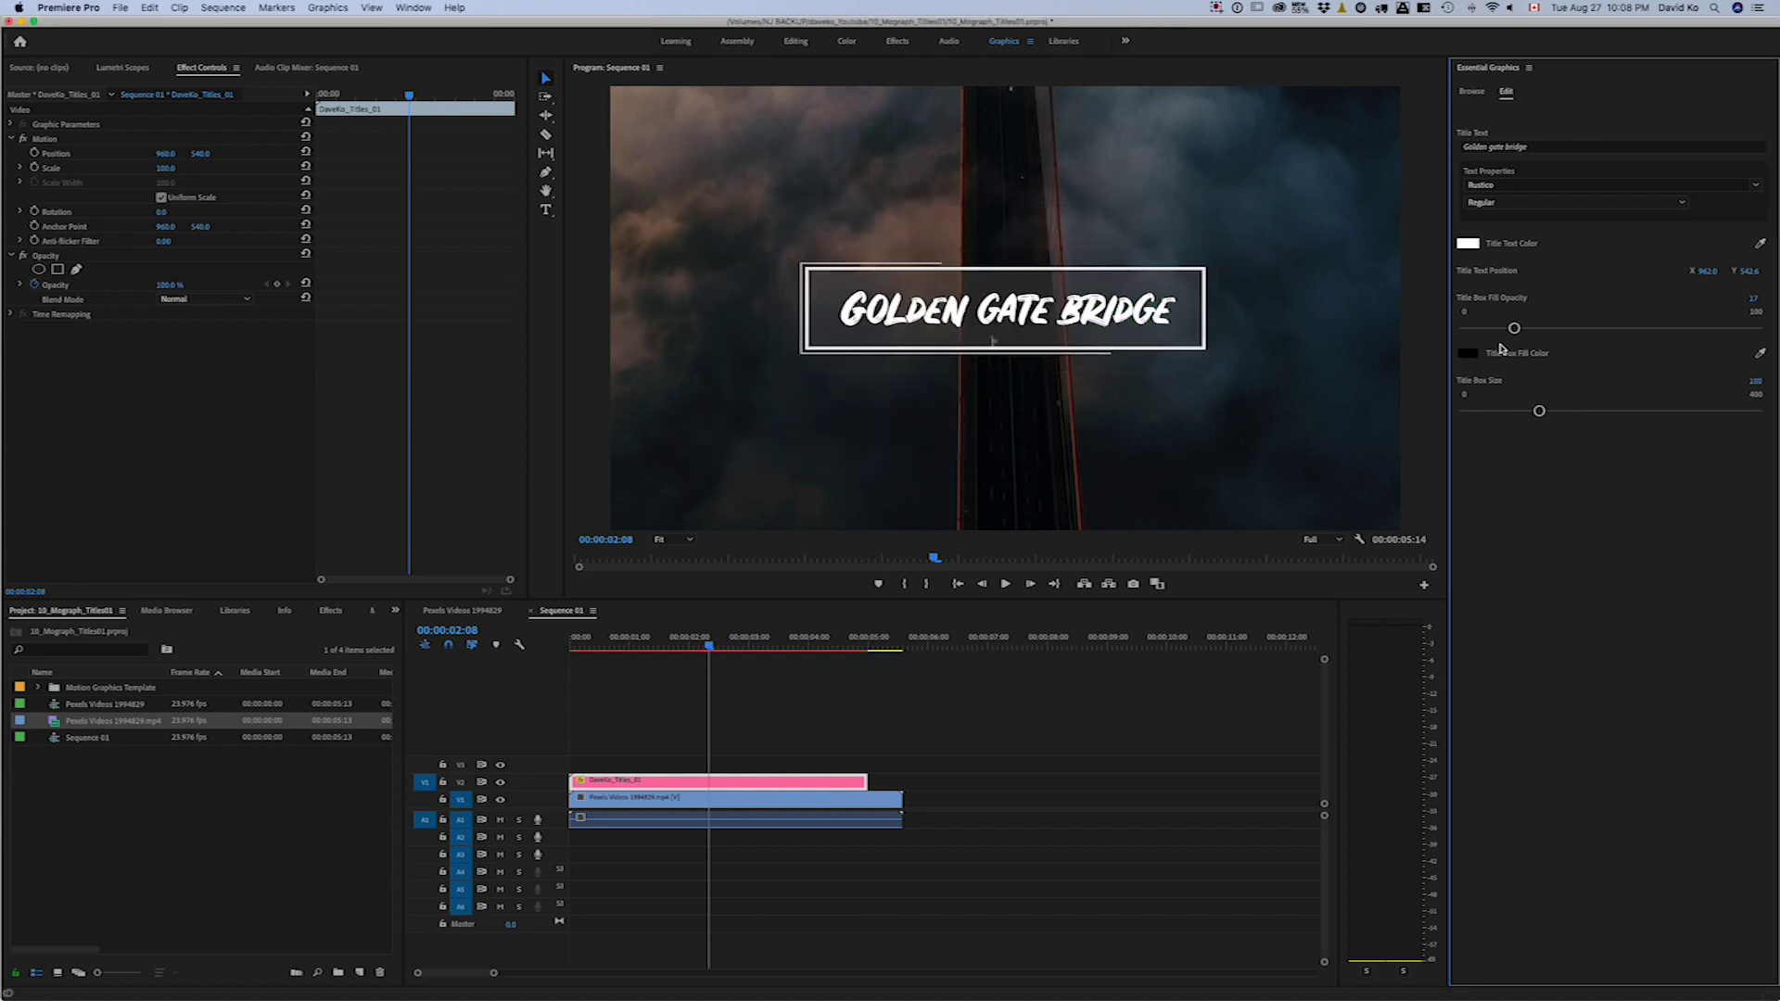
left_click_drag(1513, 328, 1653, 330)
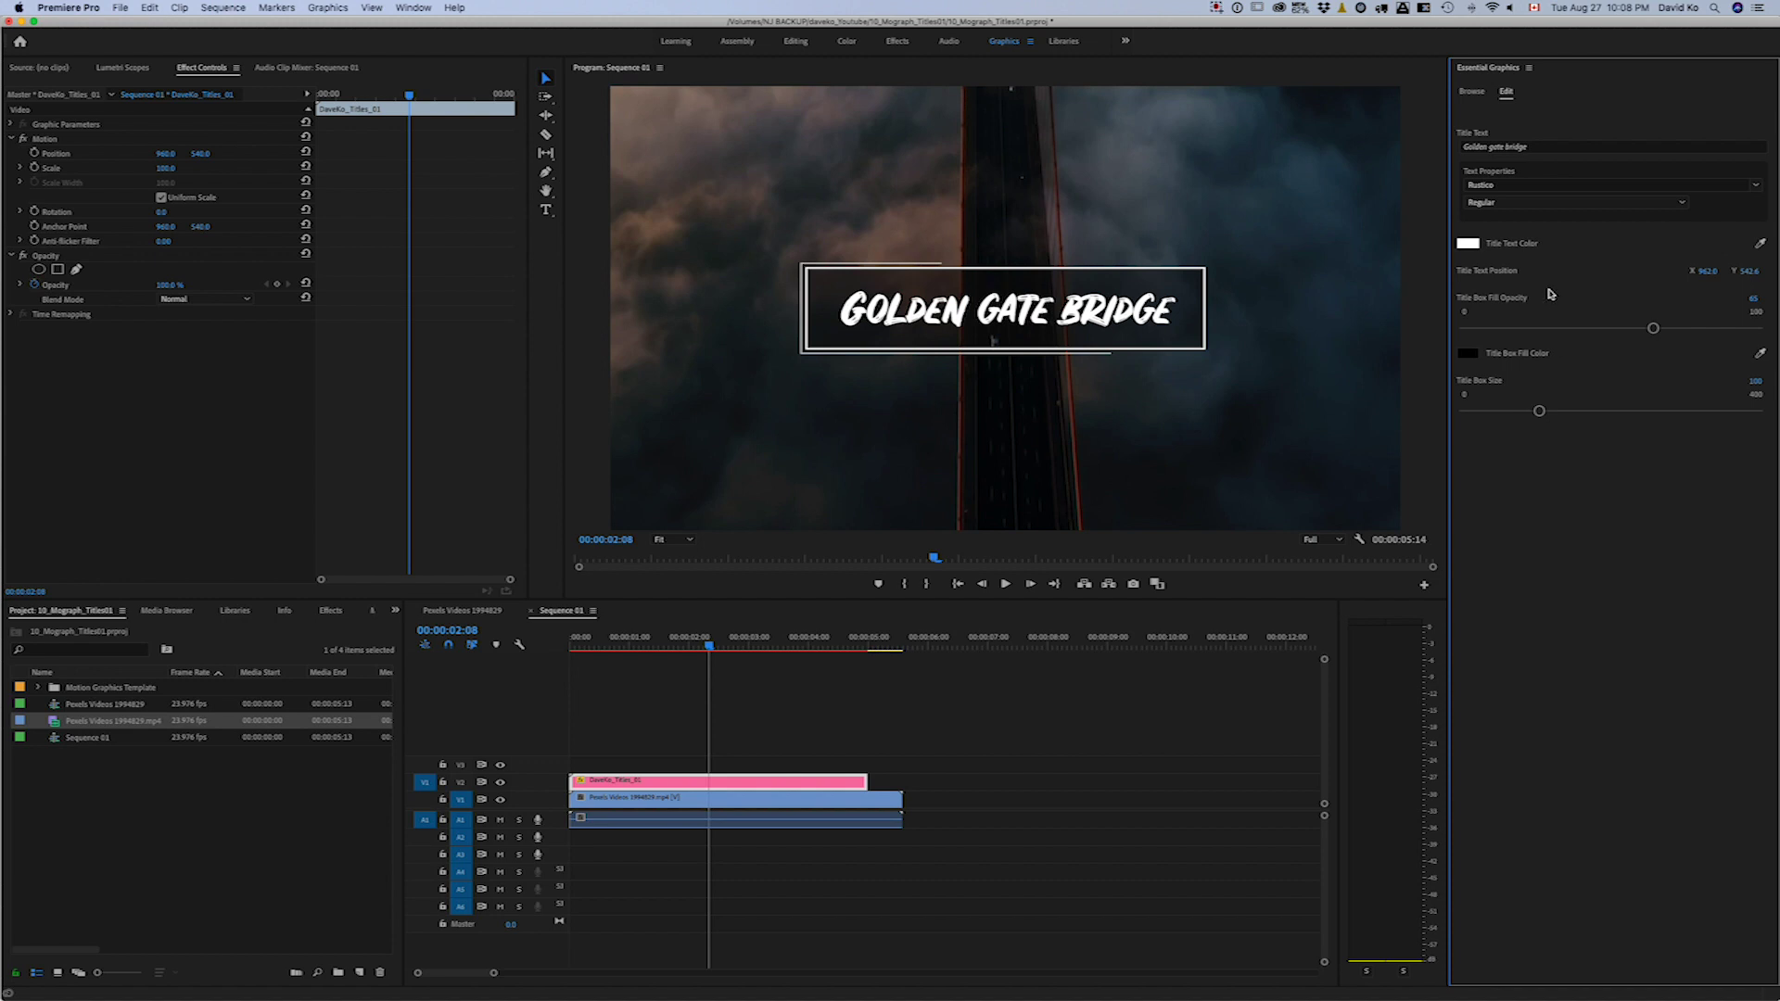
left_click(1477, 245)
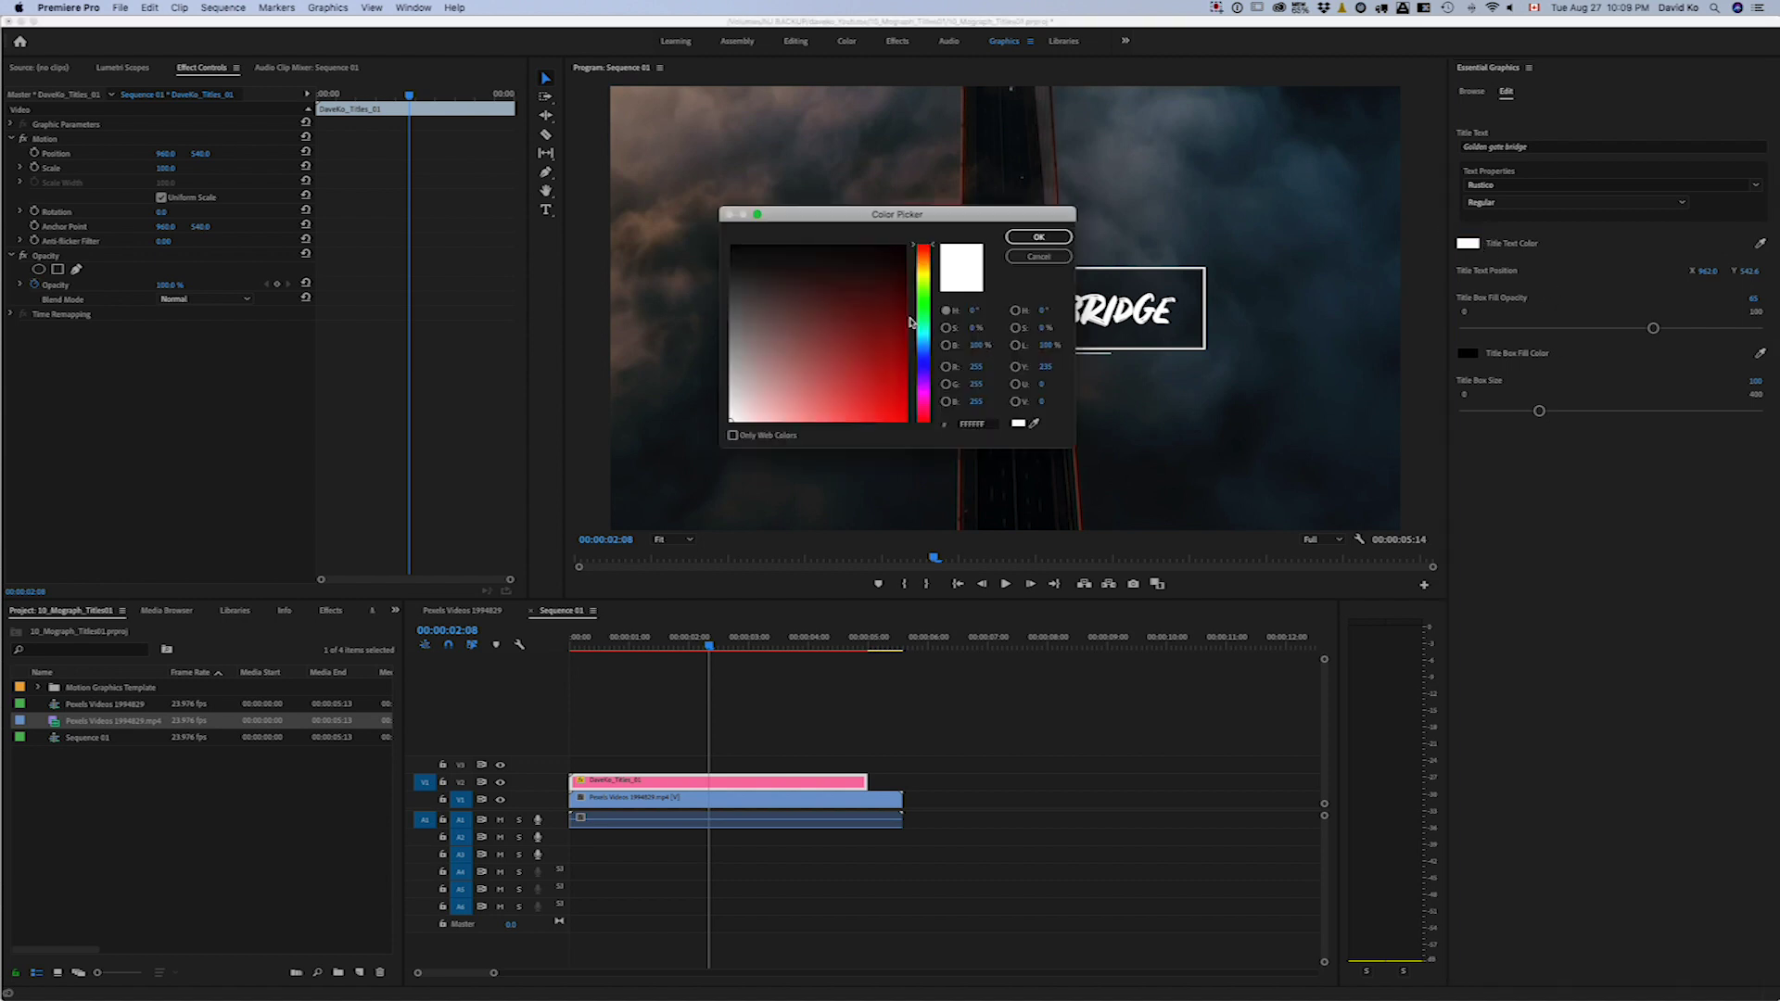
left_click(882, 304)
left_click(1038, 236)
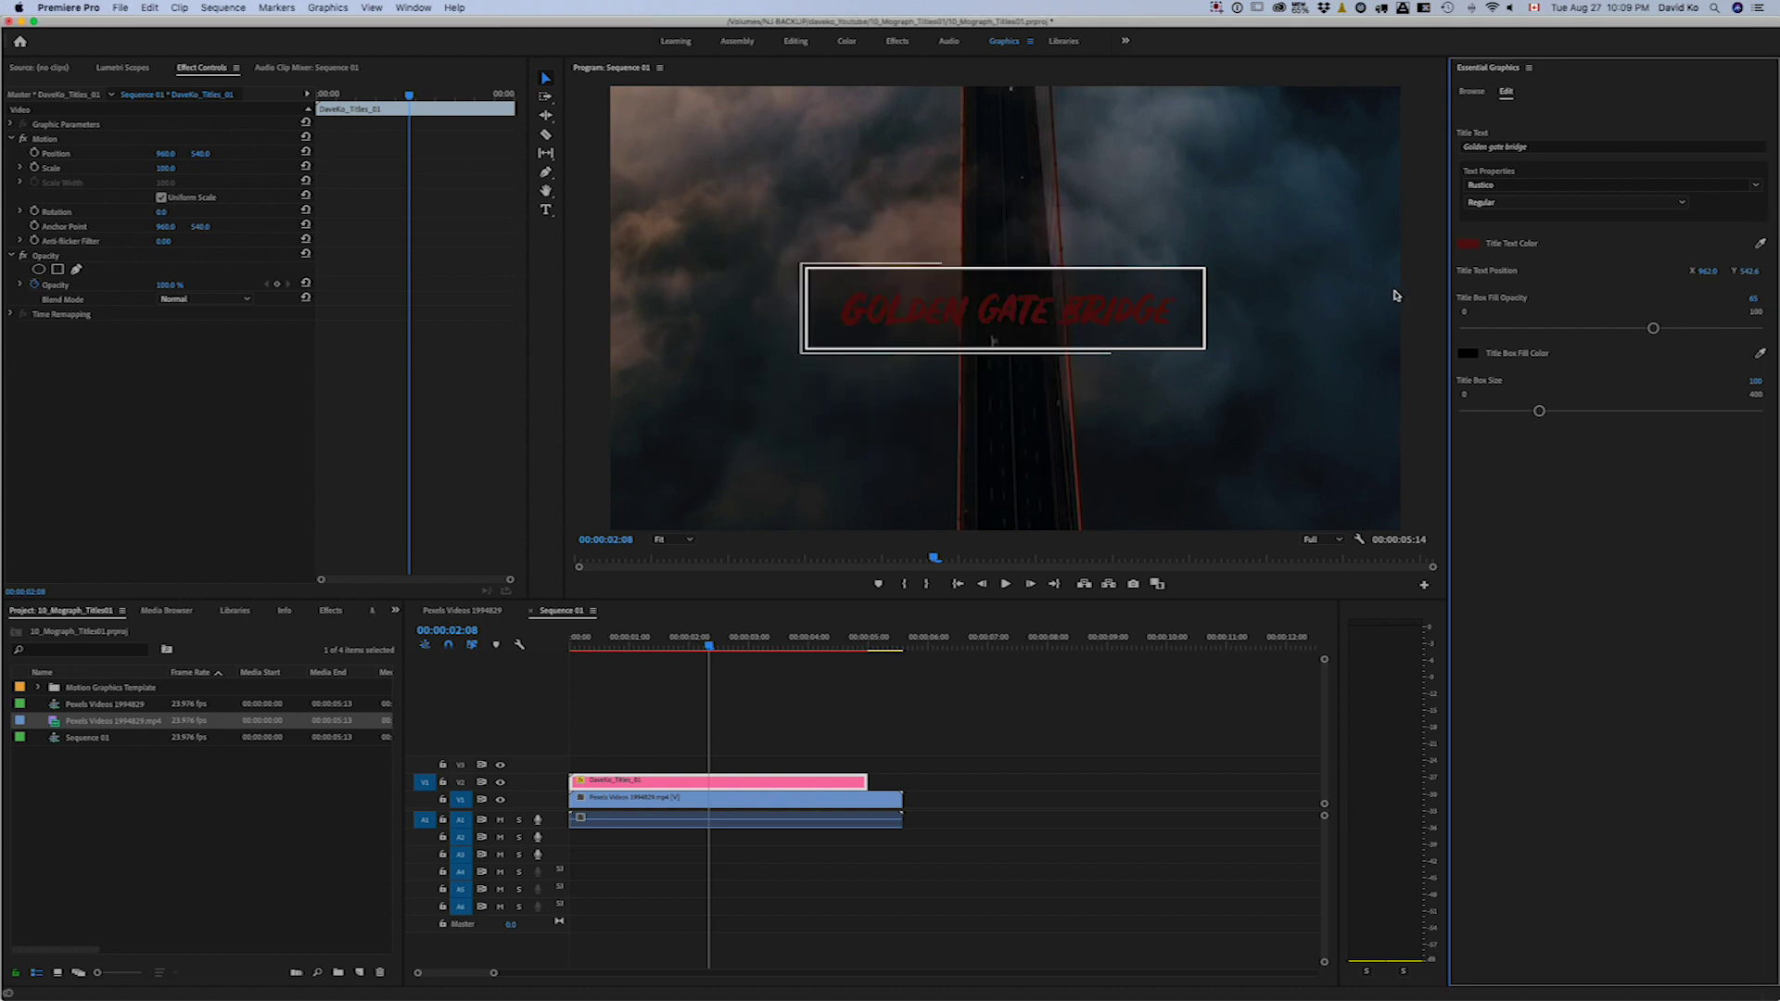
key("super+z")
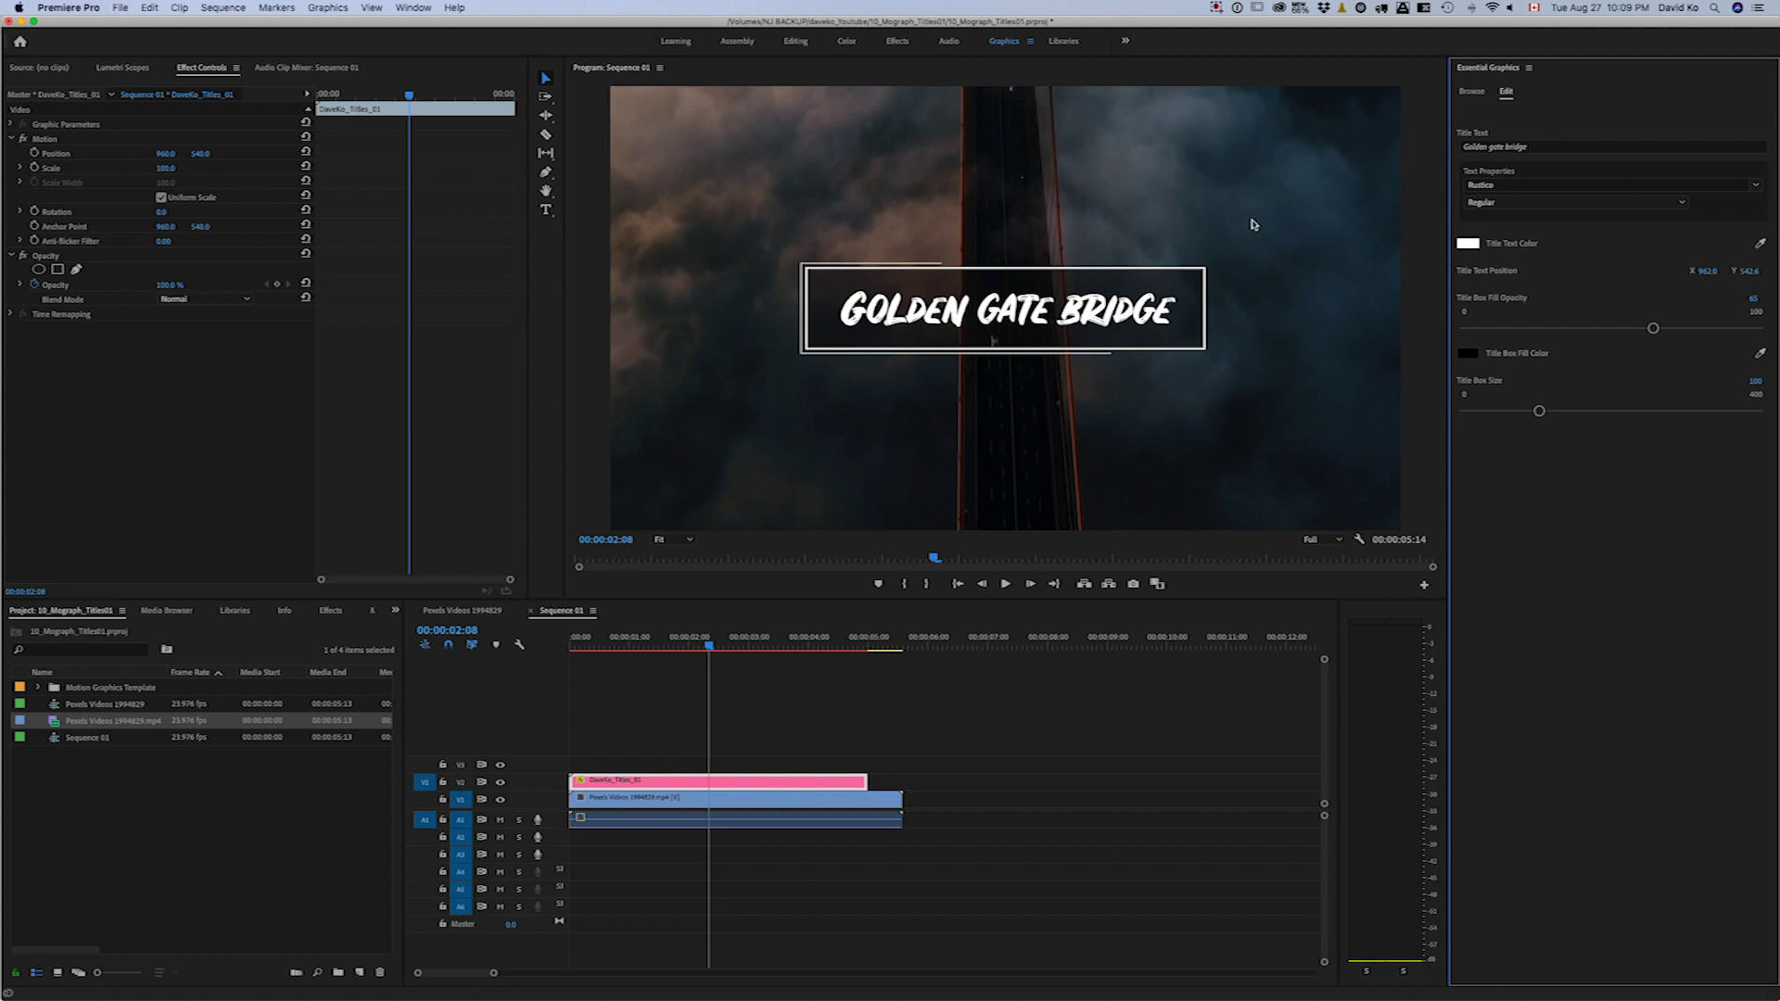
left_click(1756, 187)
- Try Lato Hairline, Black Italic, Black and Semibold styles on the title
scroll(1566, 260, "up", 15)
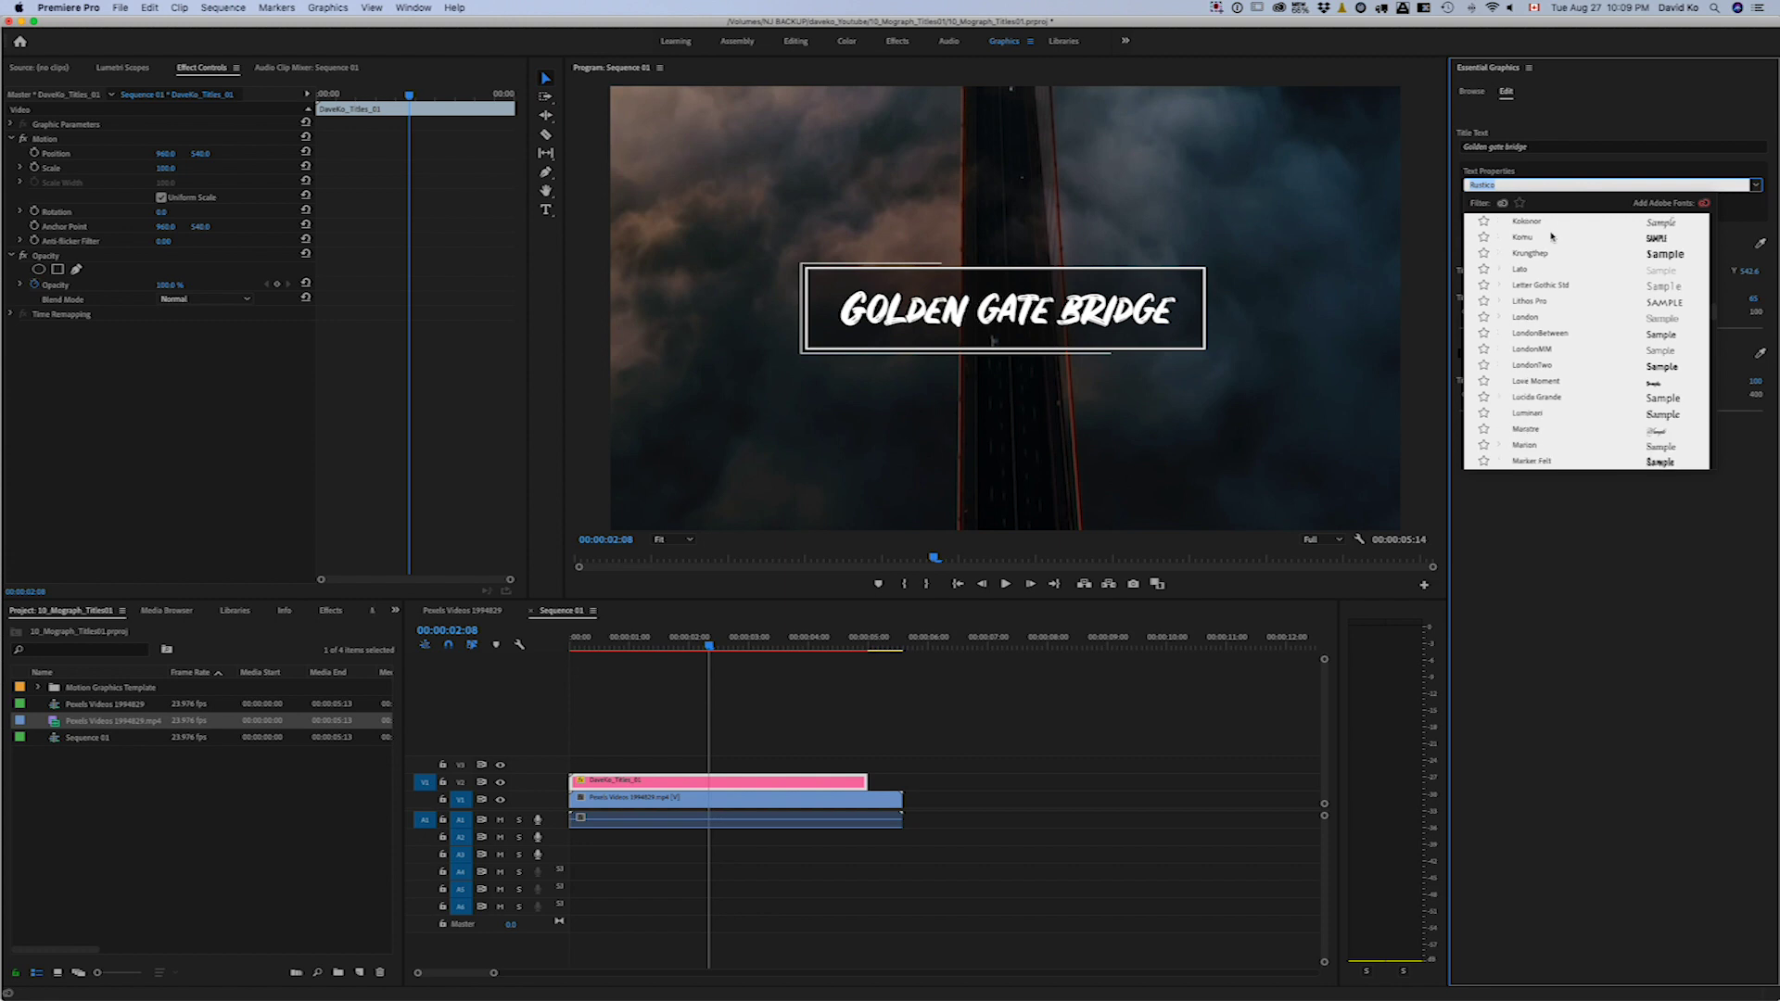
left_click(1520, 317)
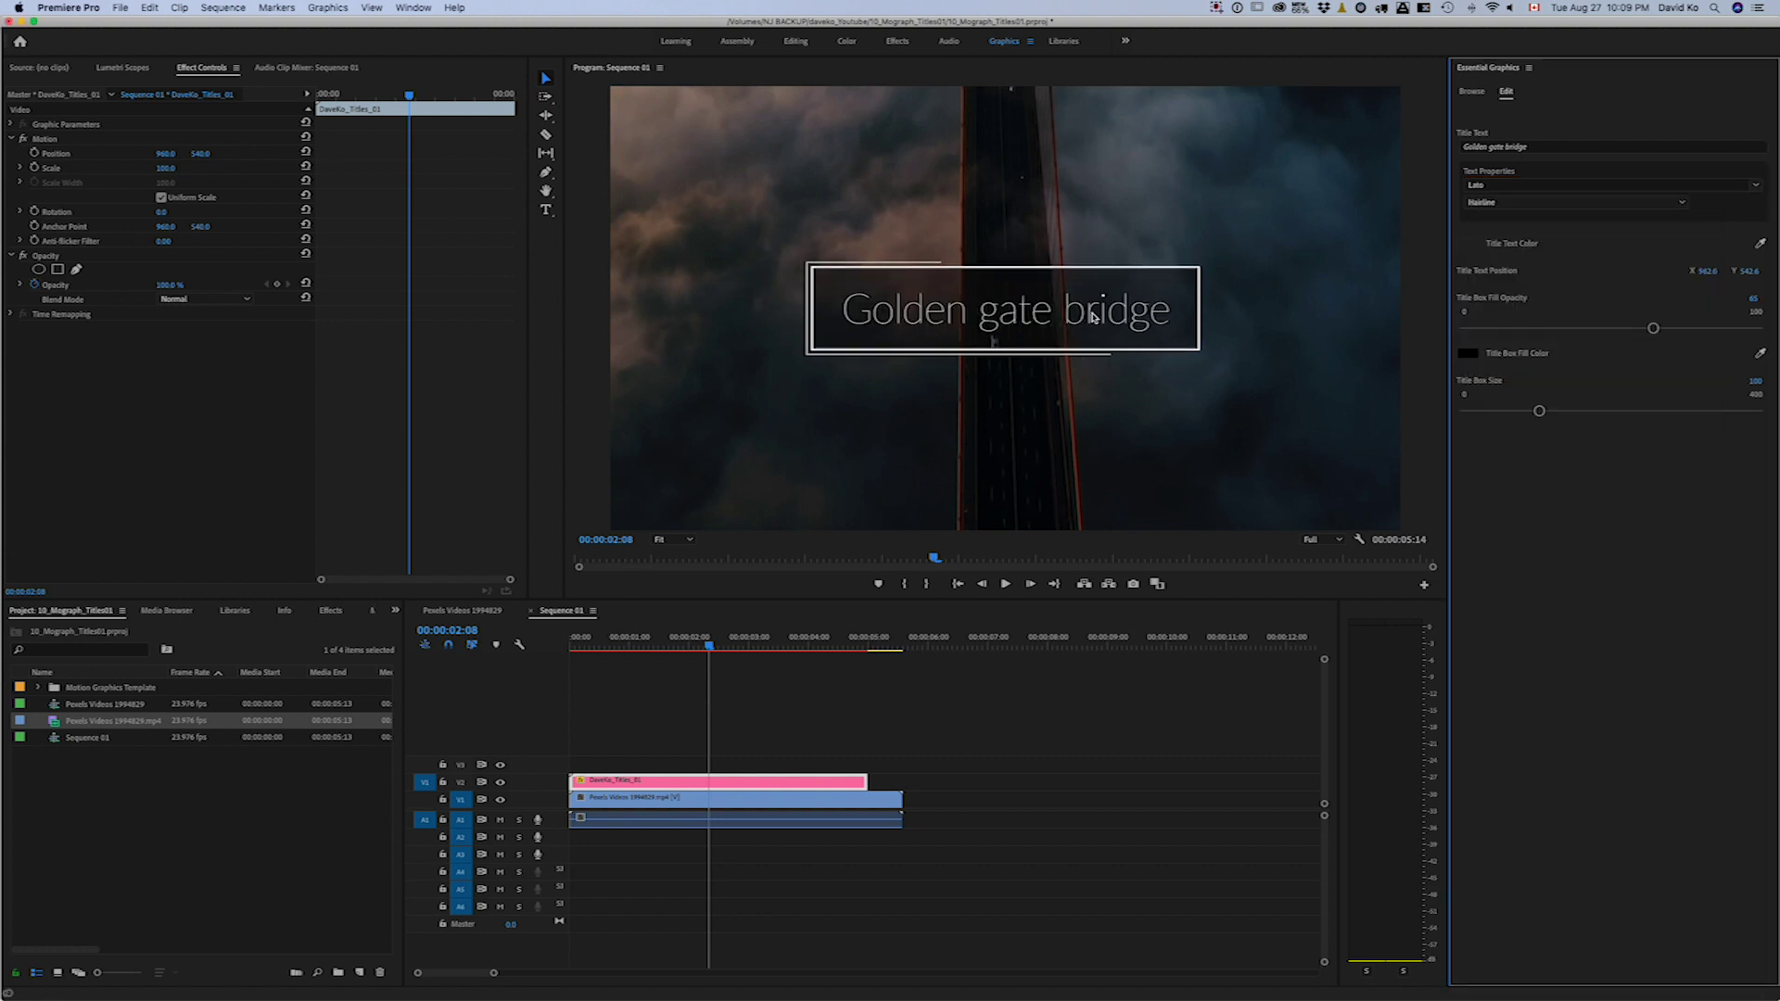
left_click(1504, 199)
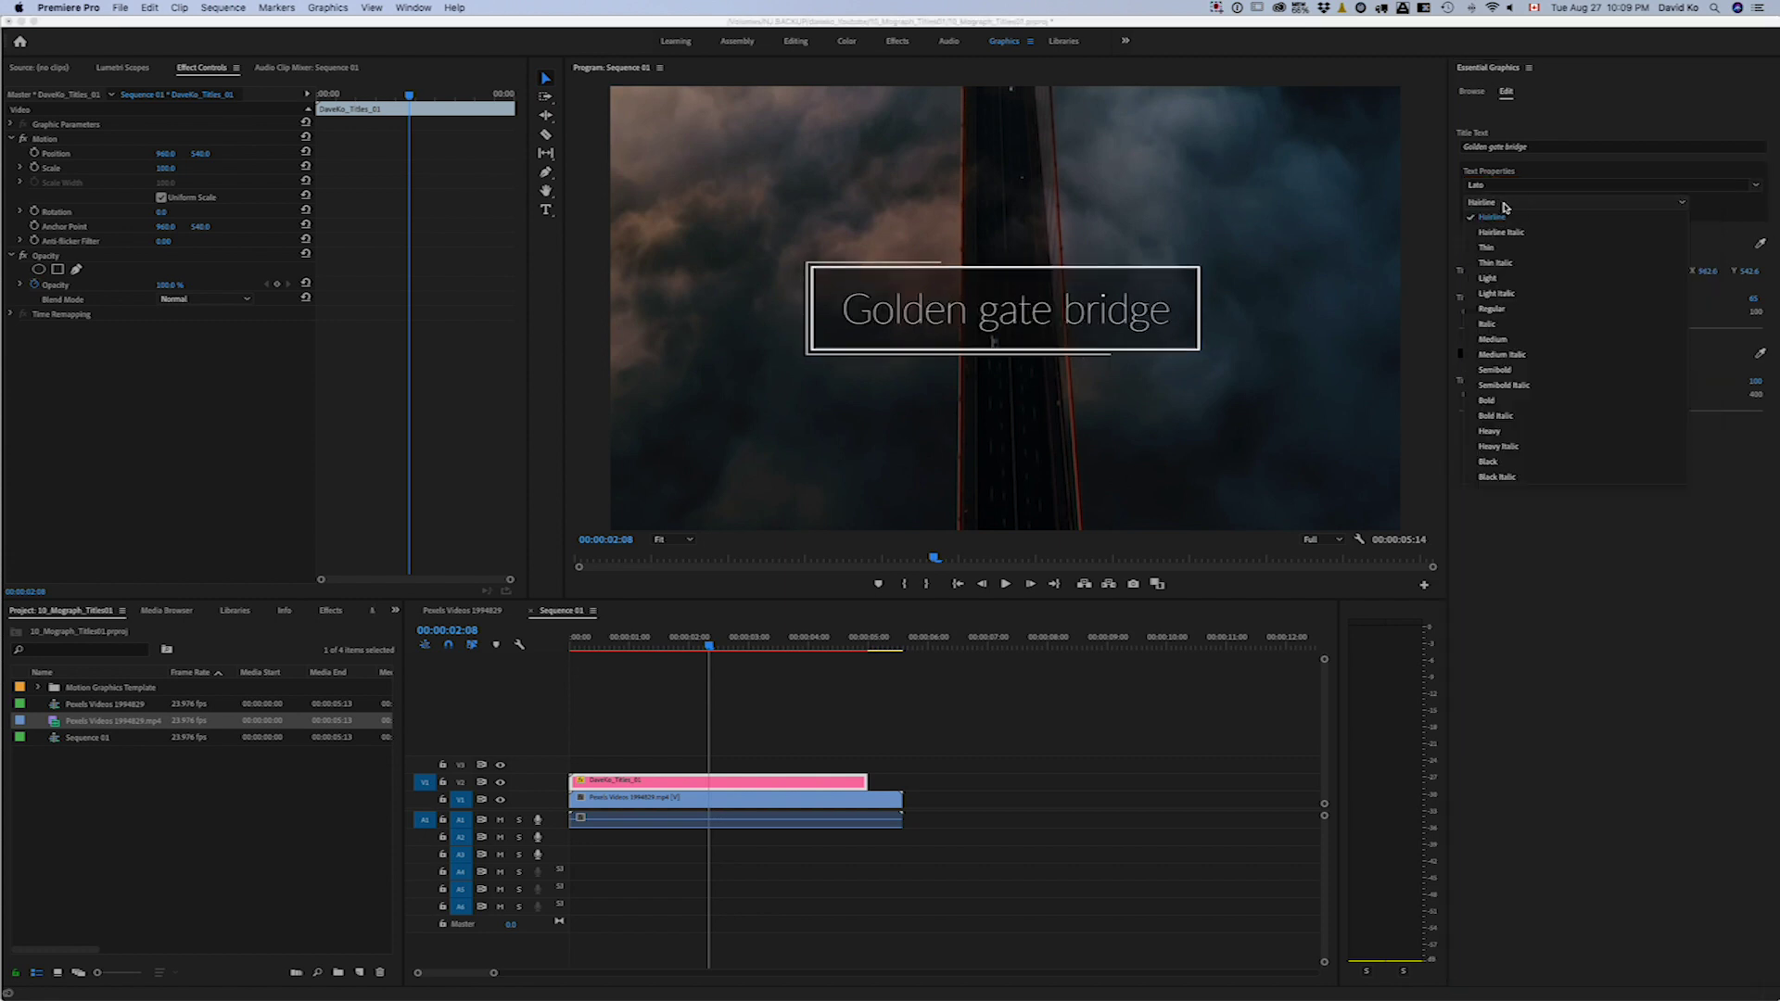
left_click(1521, 477)
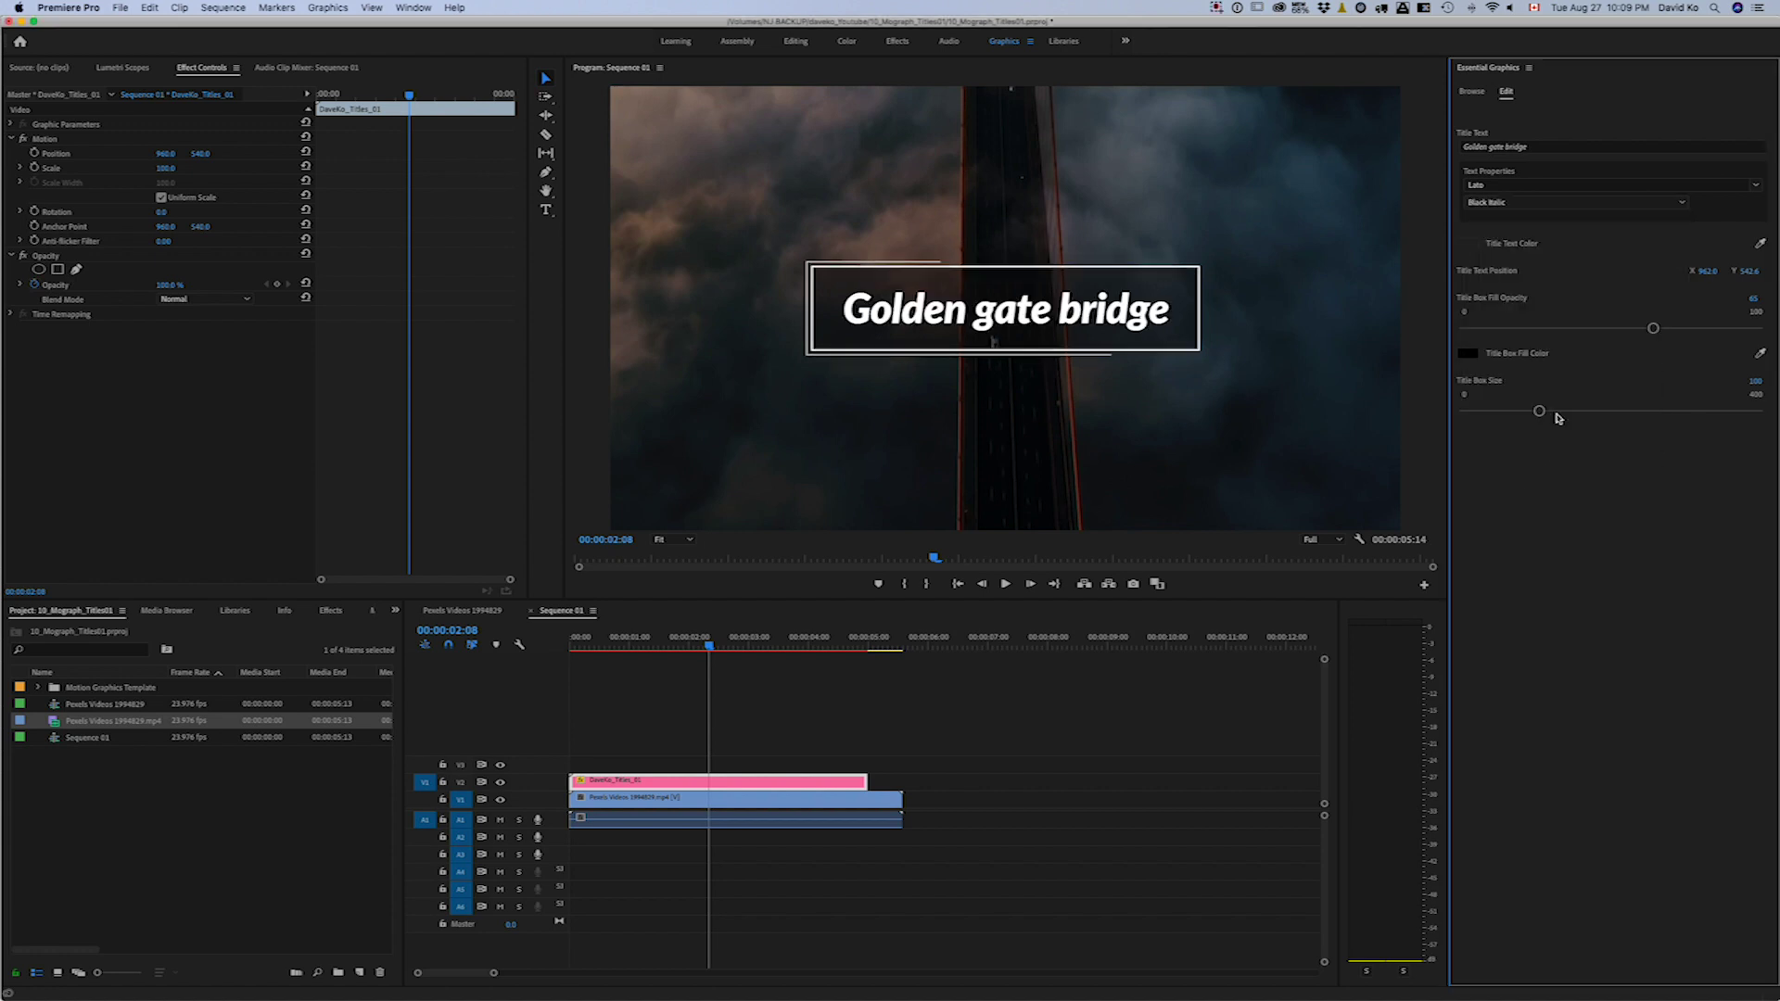
left_click(1528, 203)
left_click(1513, 461)
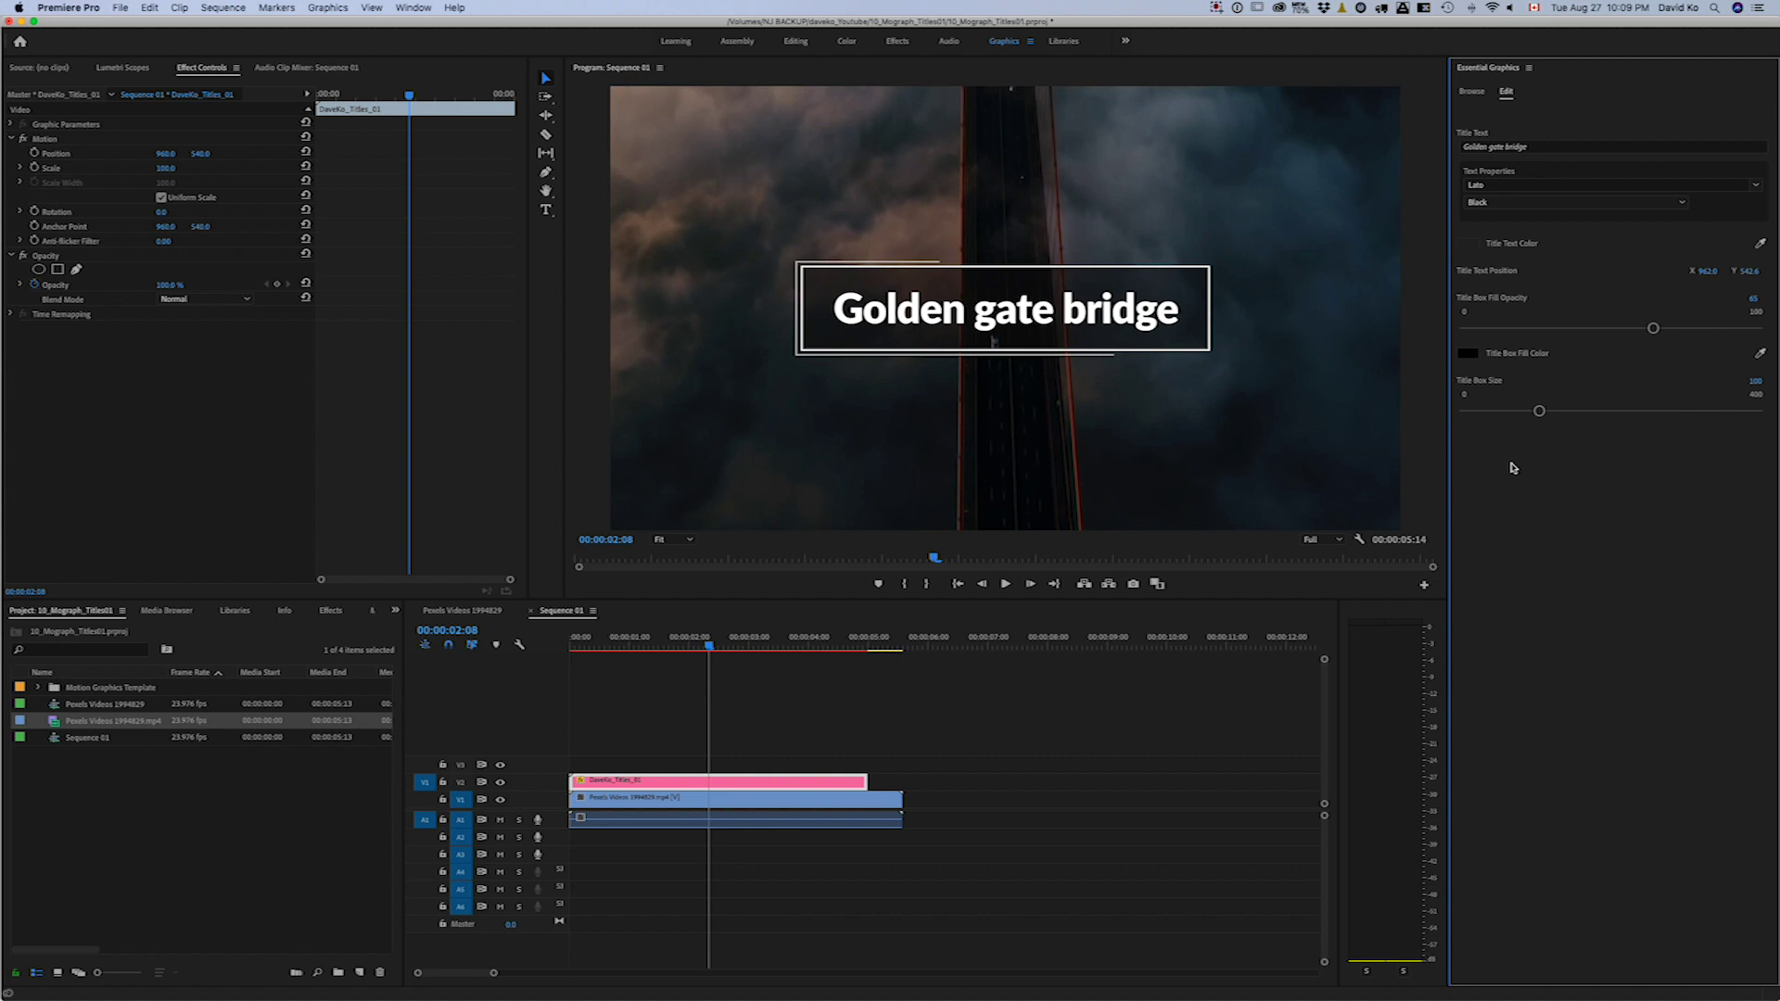
left_click(1527, 203)
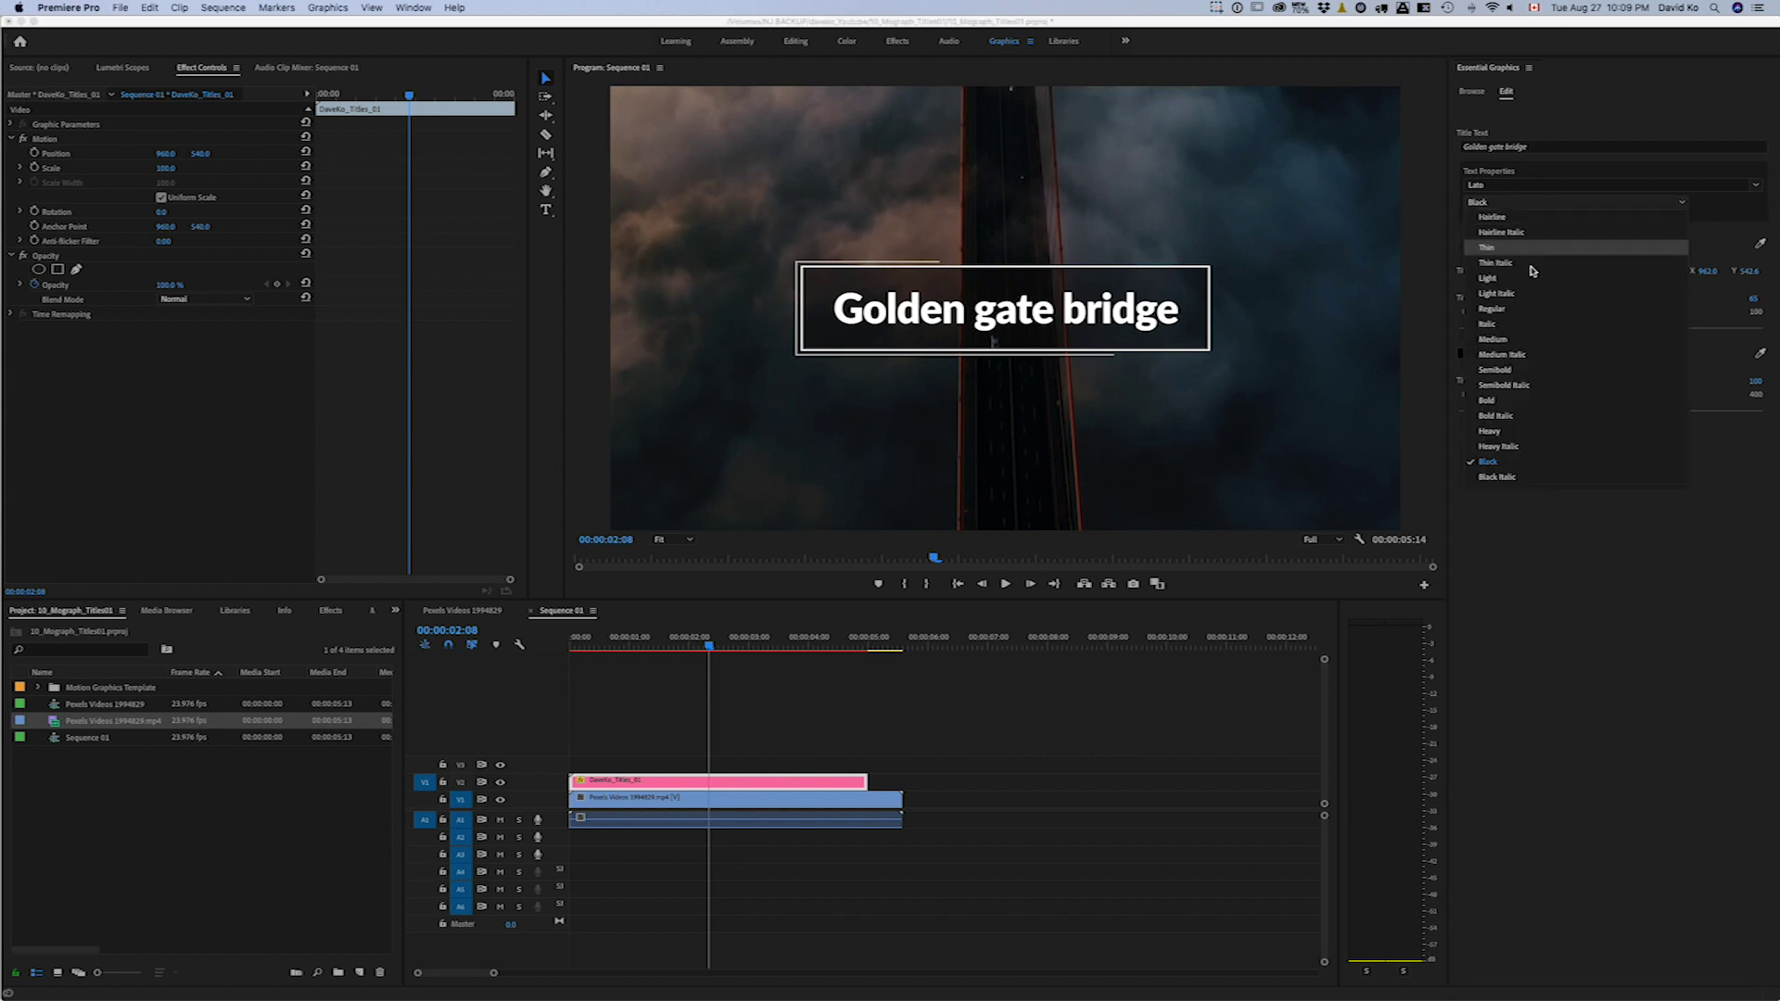
left_click(1516, 375)
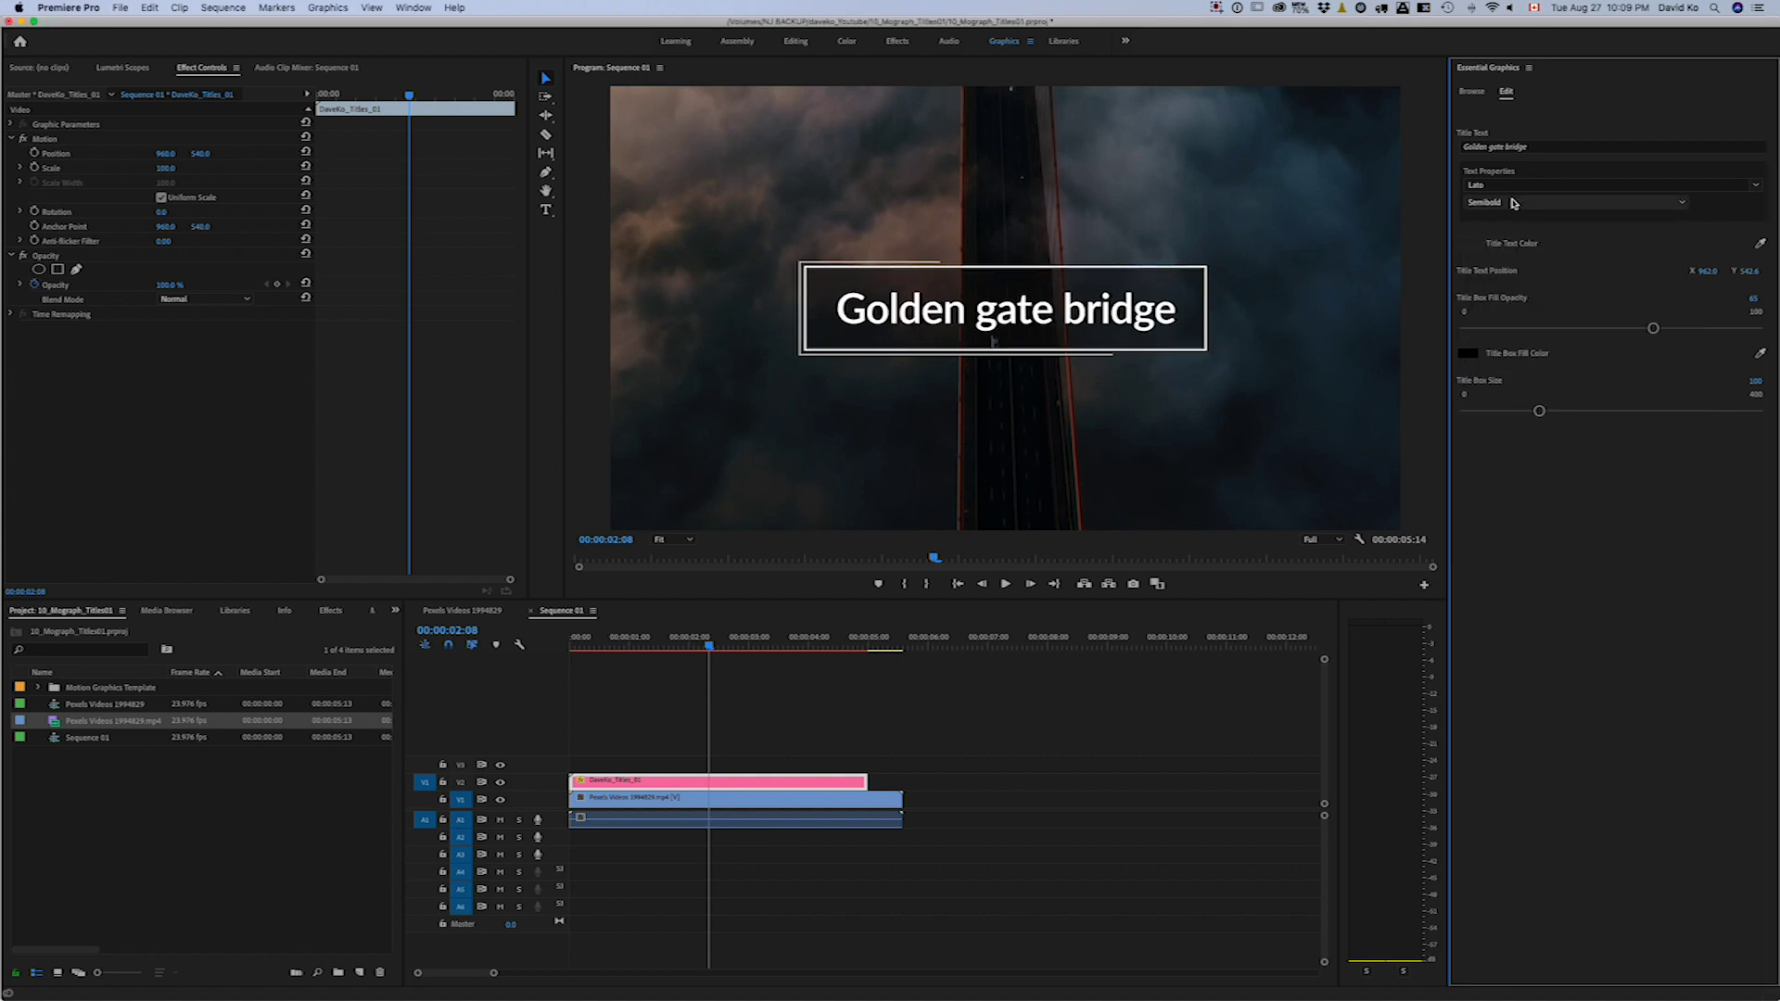
- Try Light Italic and Hairline, then set the title to Lato Thin
left_click(1517, 205)
left_click(1509, 297)
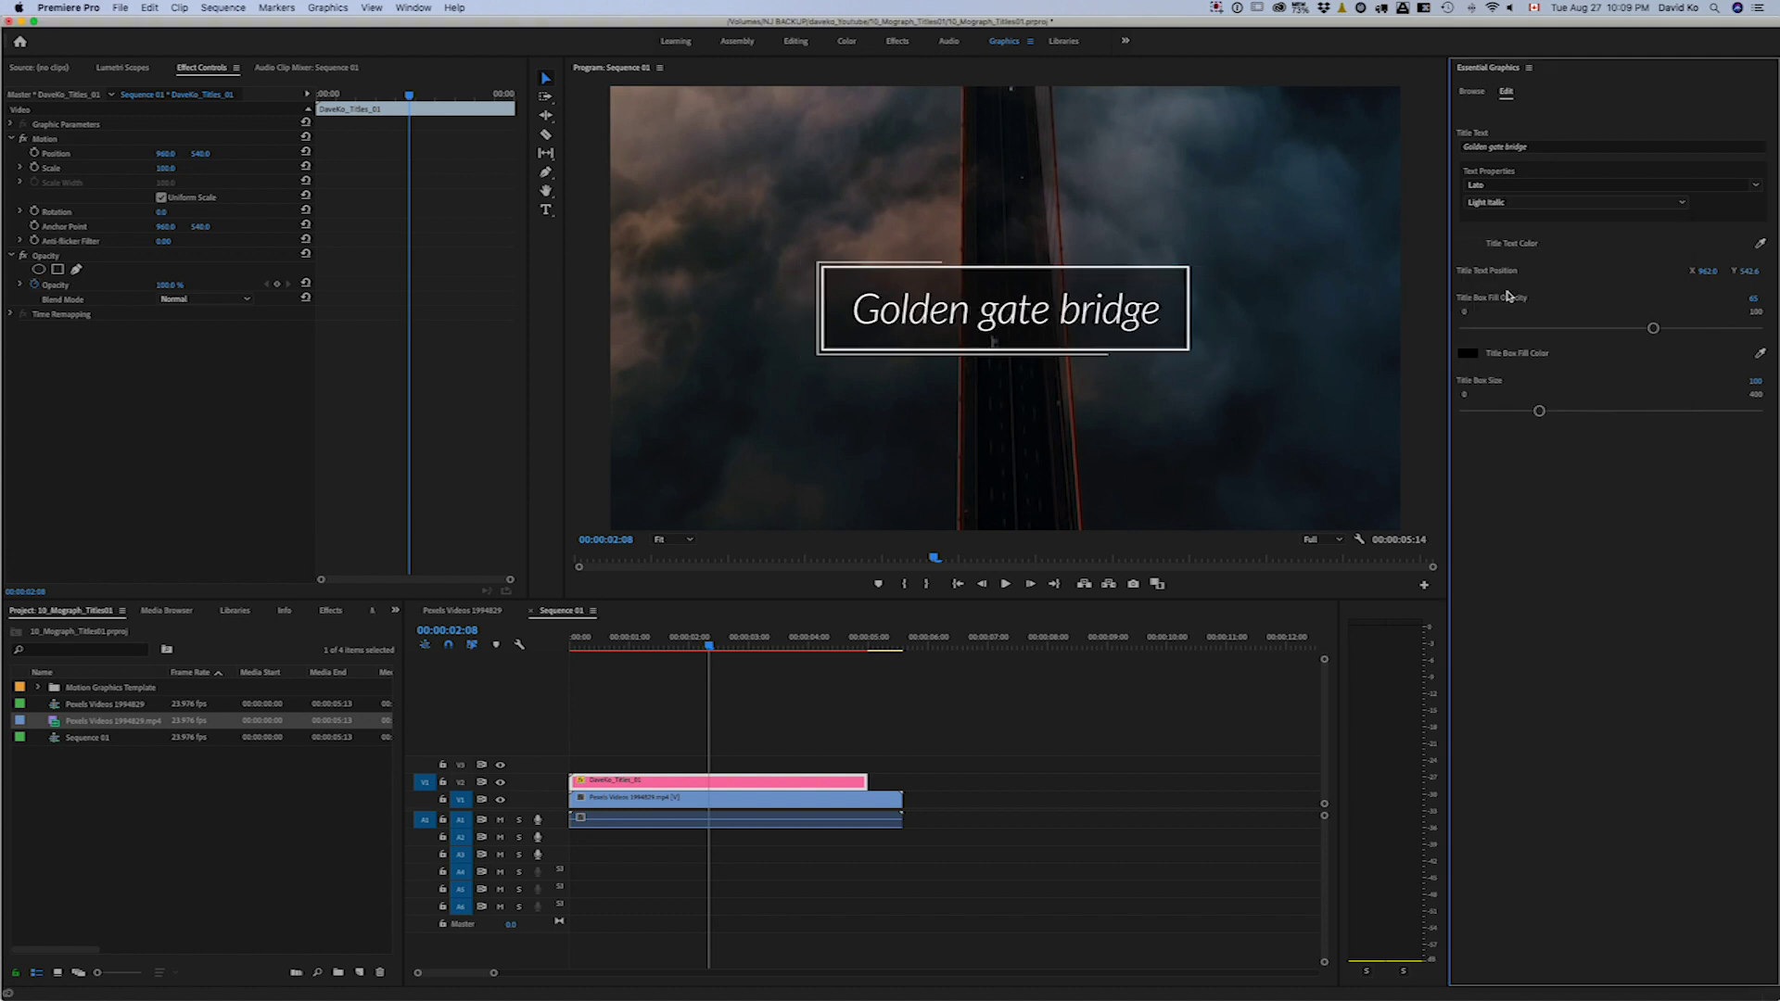
left_click(1513, 202)
left_click(1509, 281)
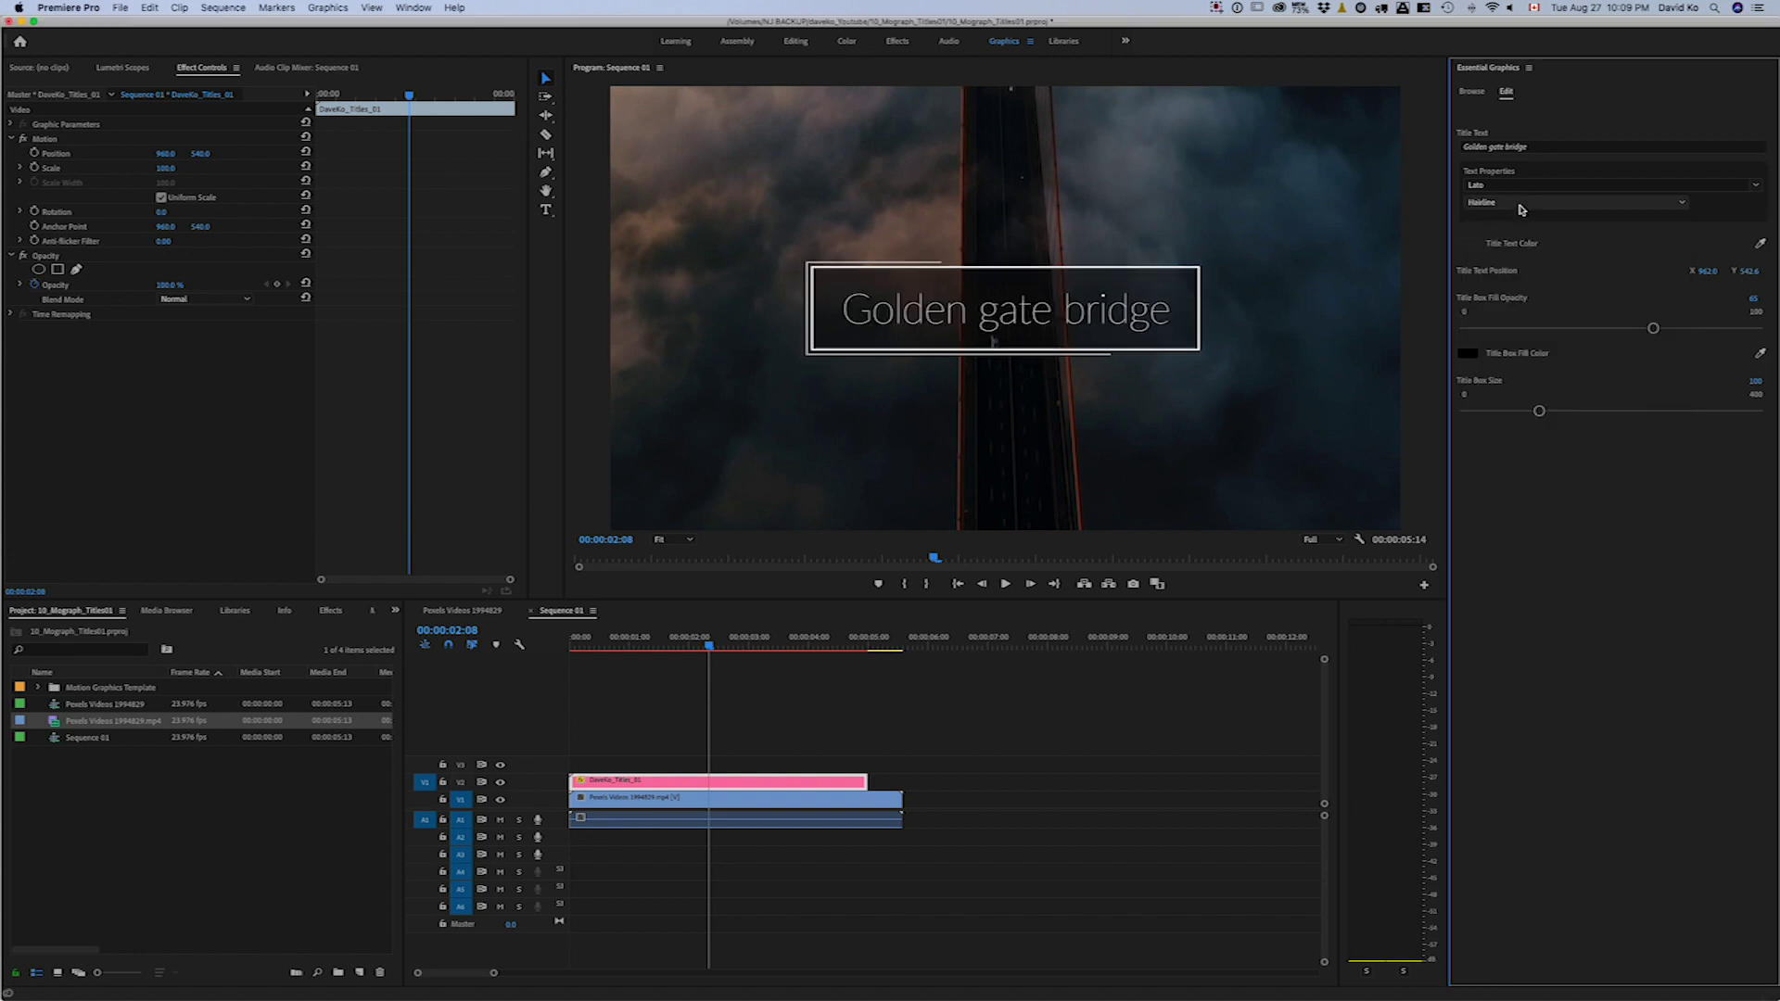
left_click(1518, 186)
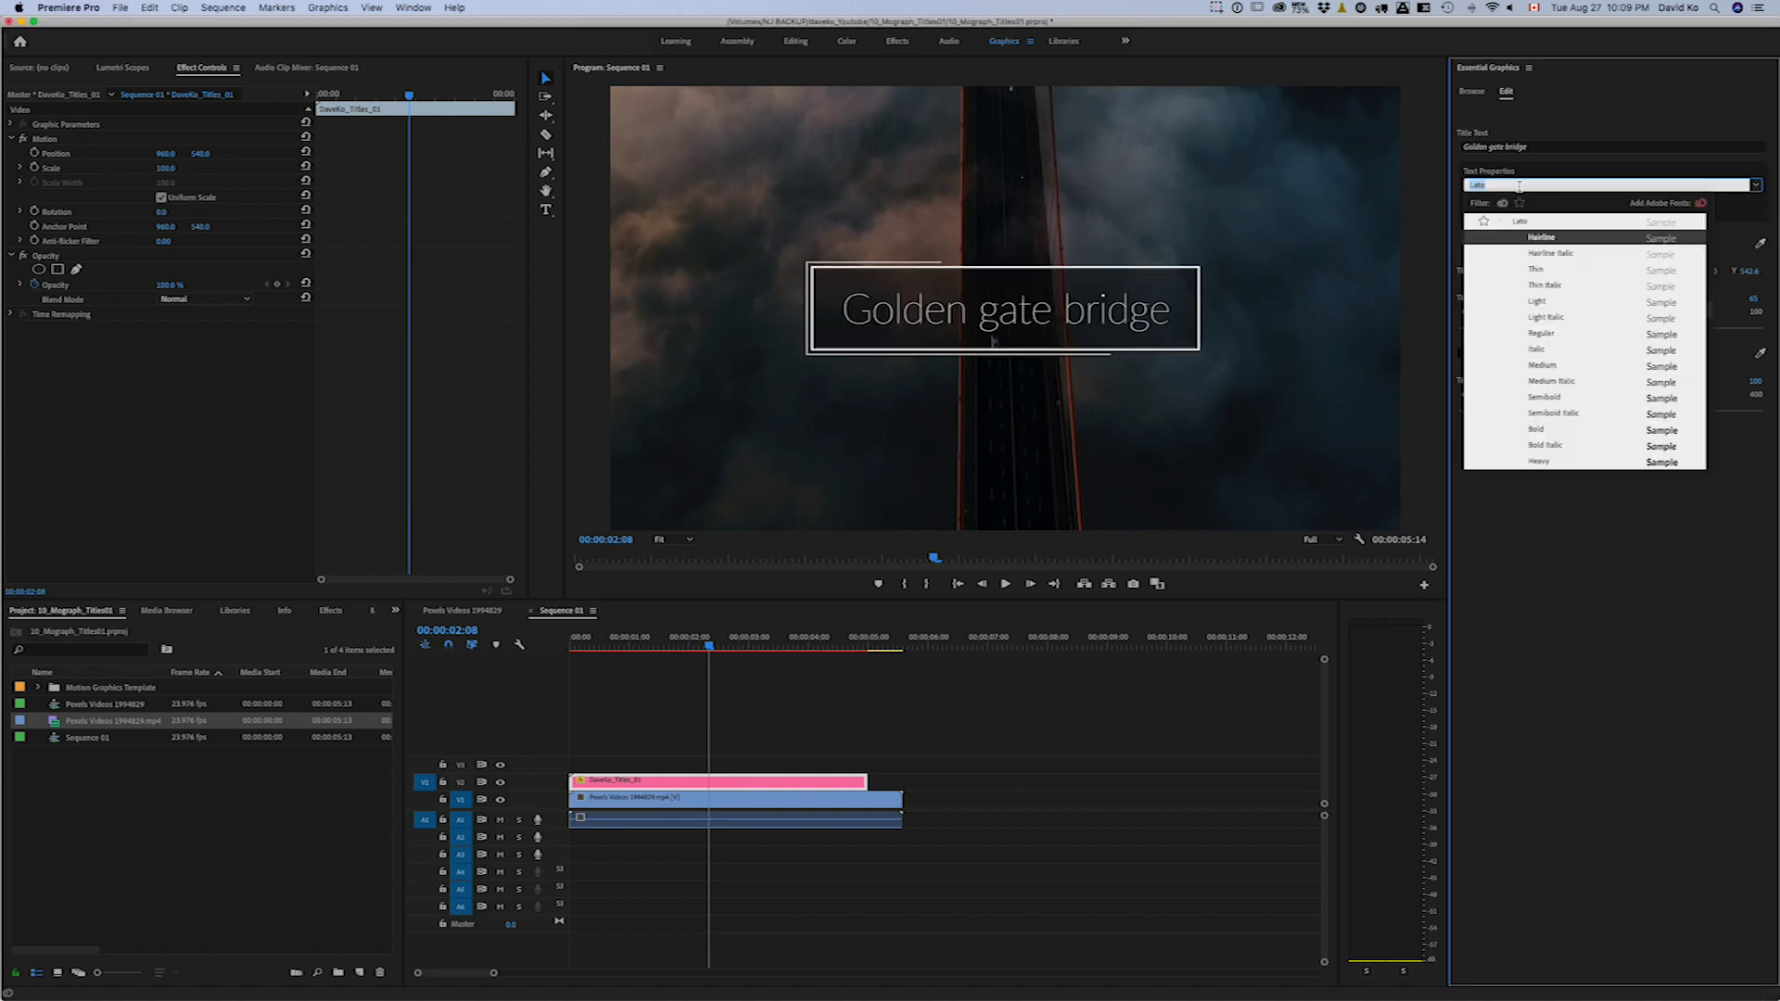
left_click(1545, 273)
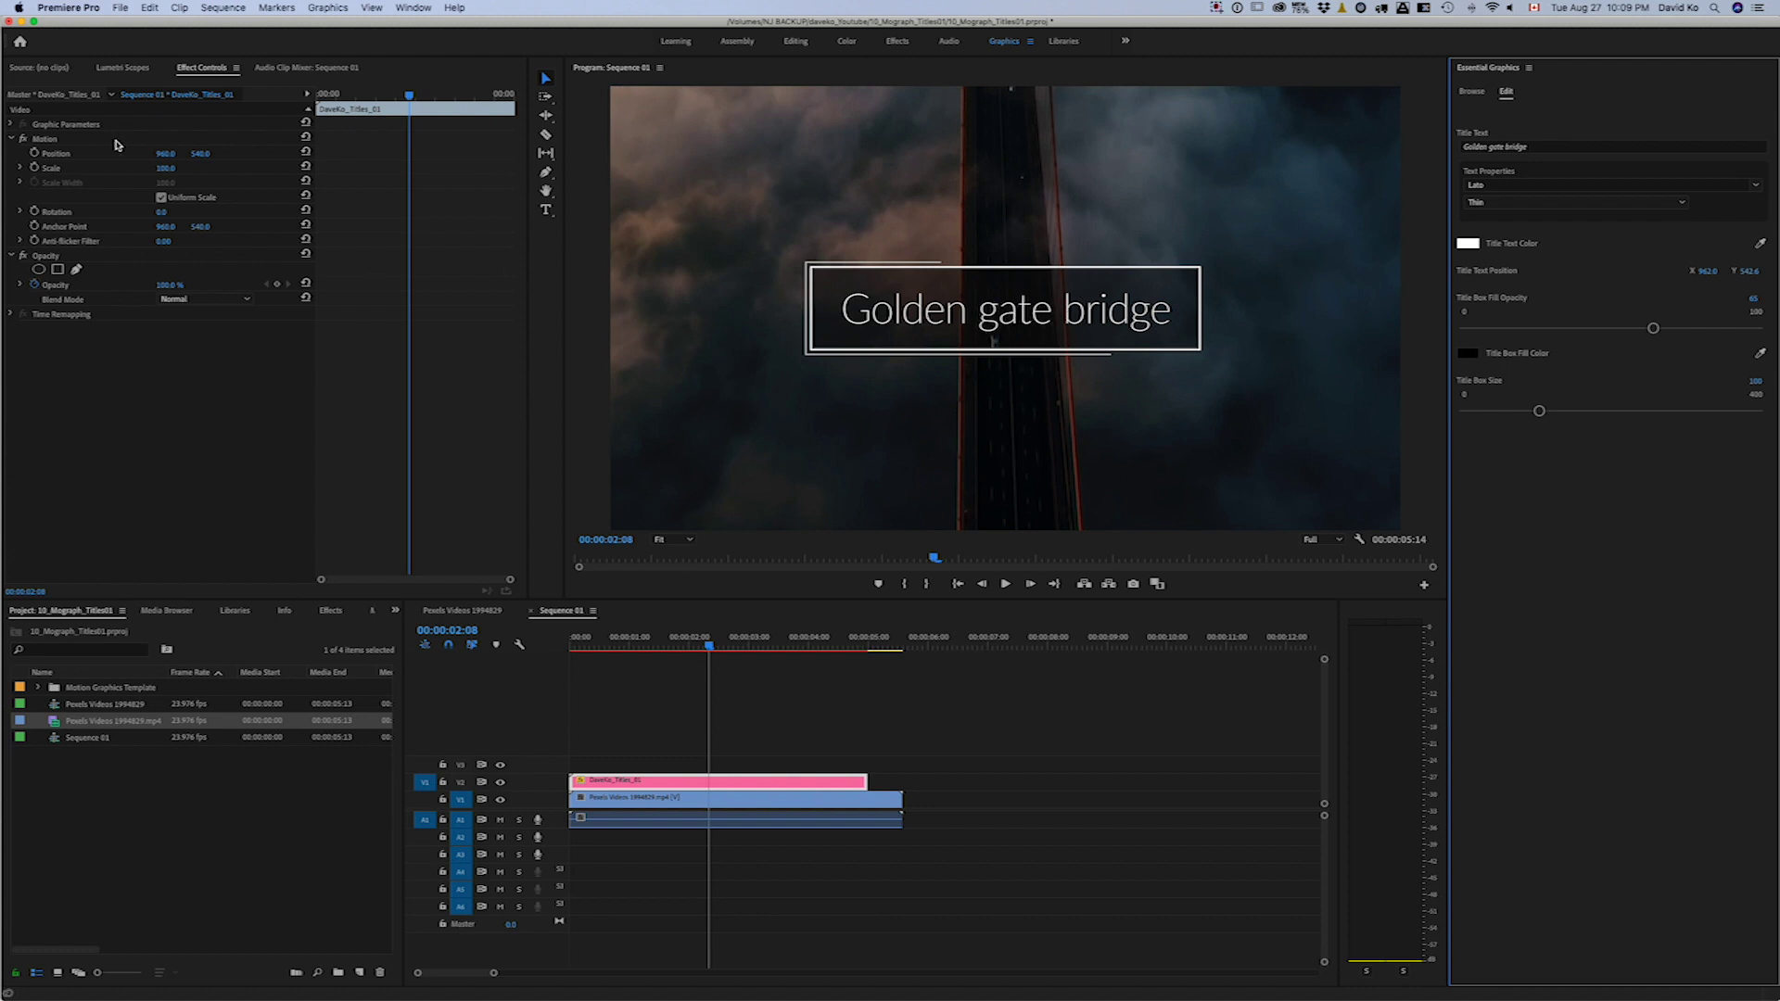
- Move the title to the lower left at position 528, 883 with scale 71
left_click_drag(167, 158, 96, 168)
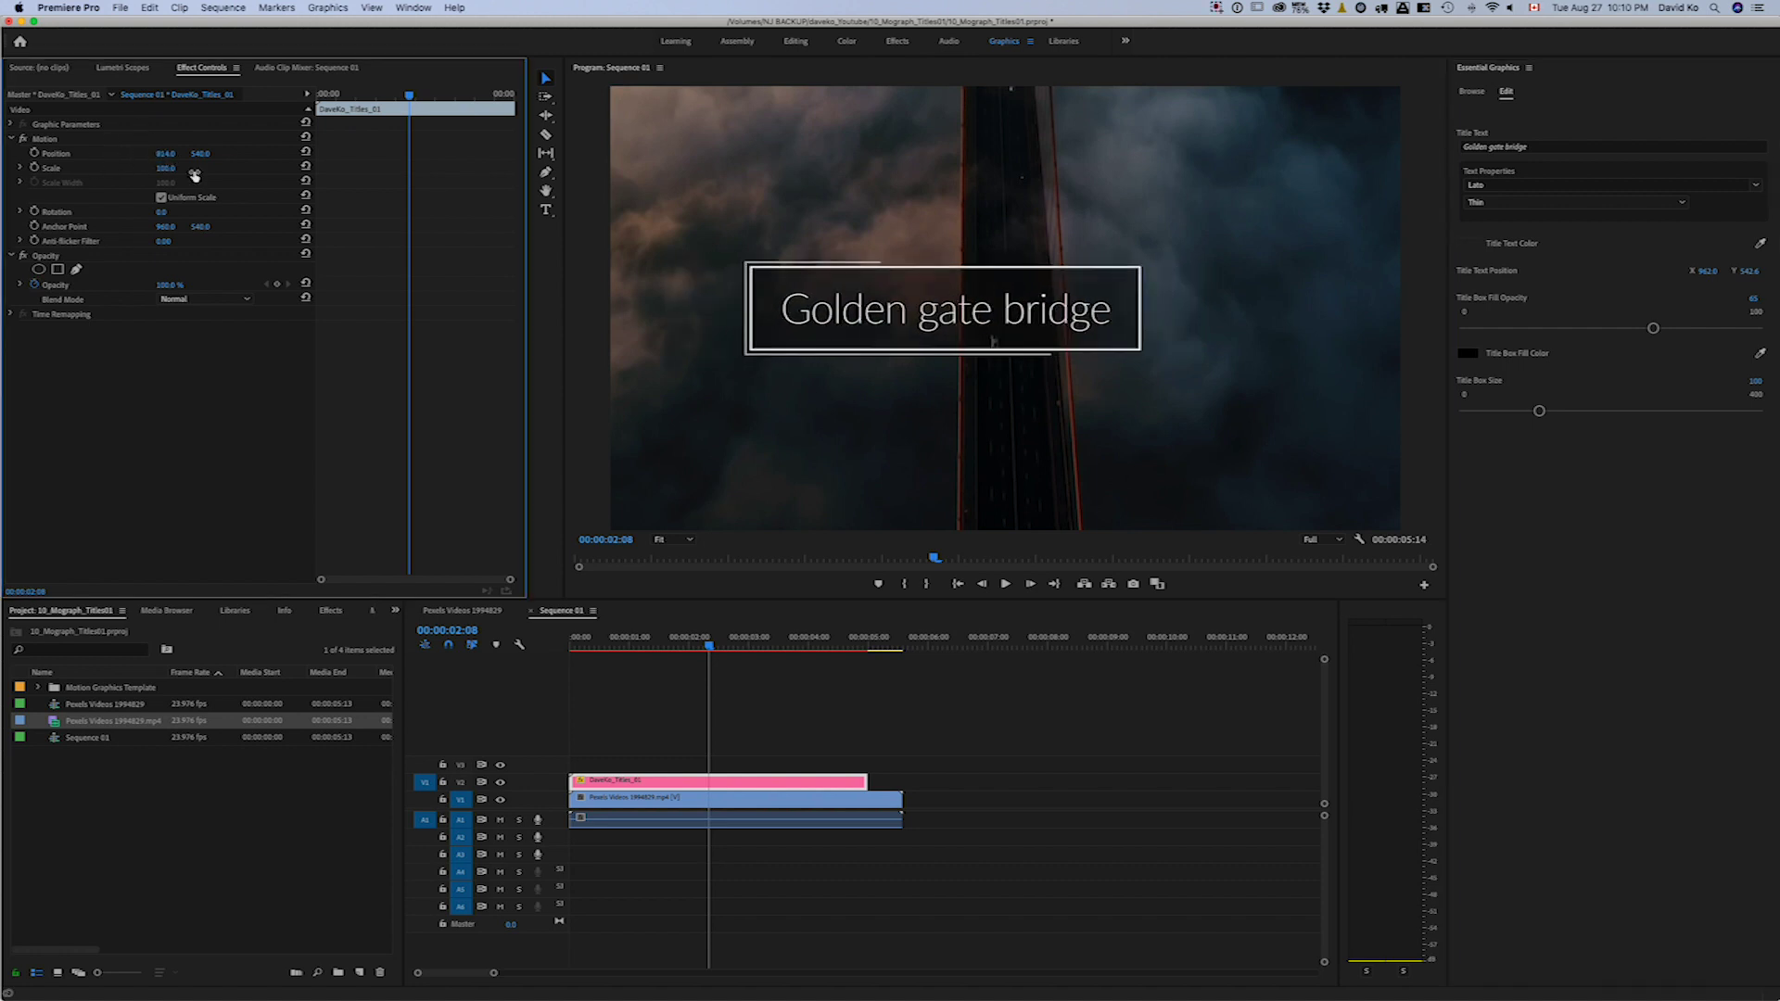
left_click(668, 782)
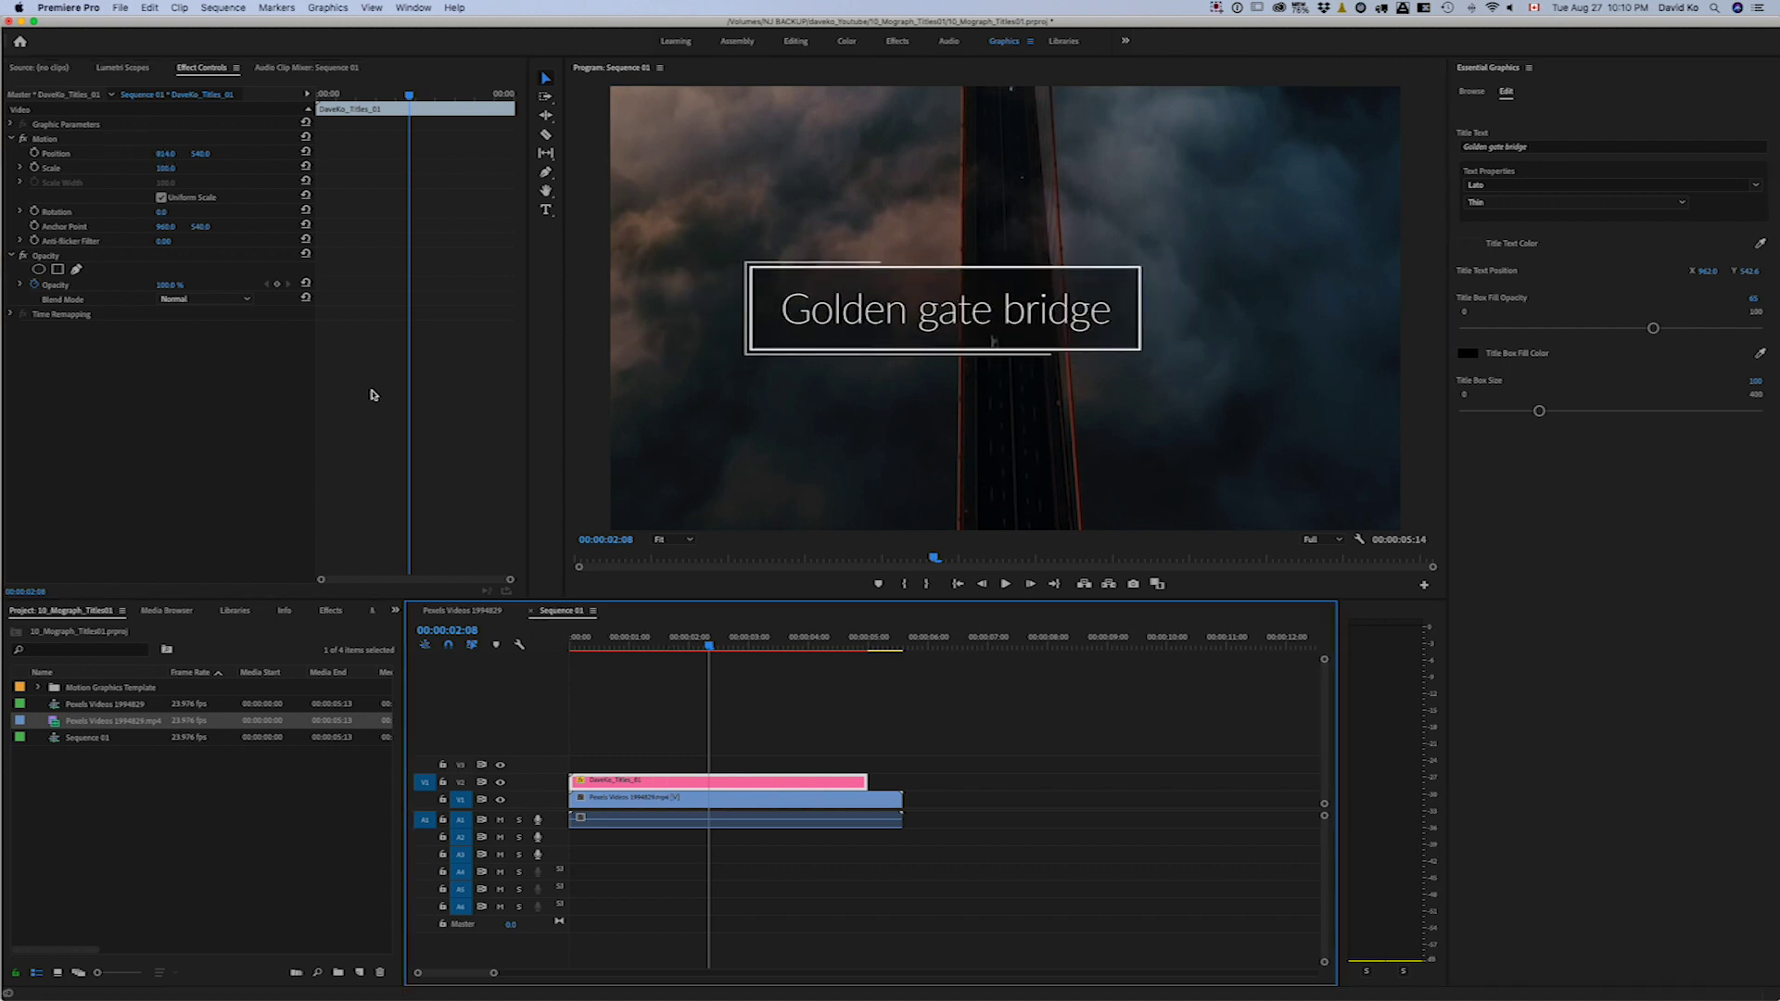
left_click(145, 97)
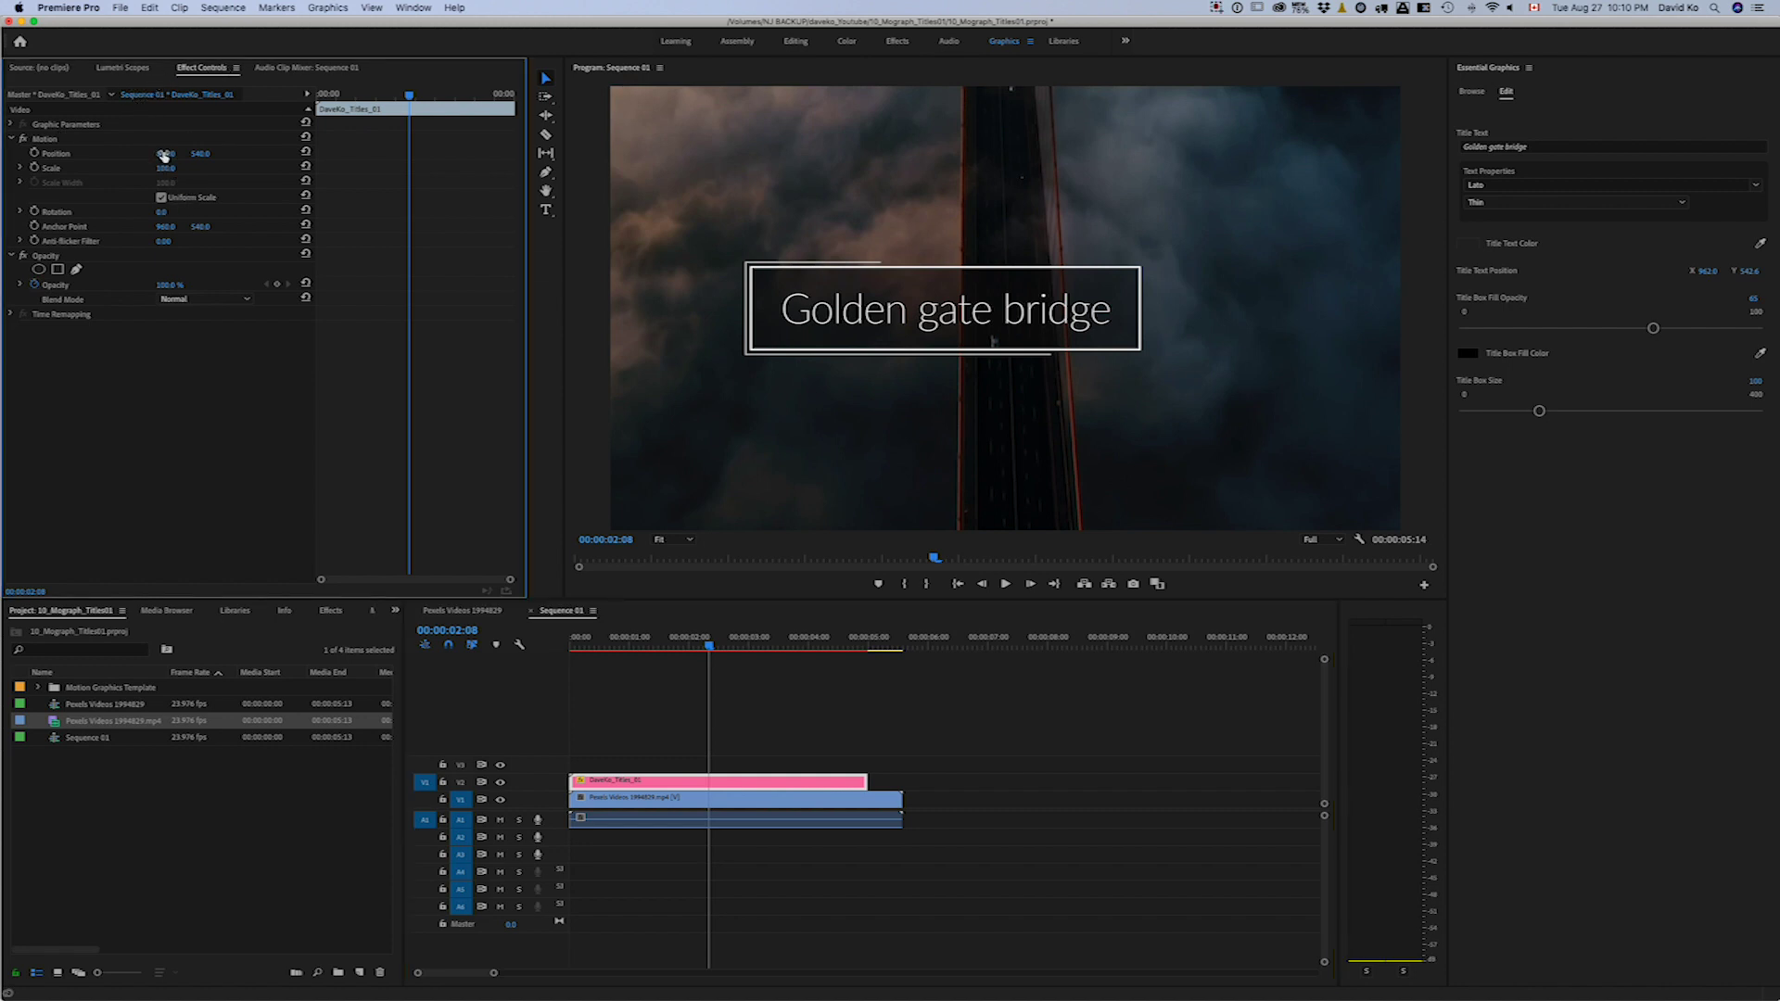
mouse_move(164, 155)
left_mouse_down()
mouse_move(97, 155)
mouse_move(265, 154)
mouse_move(135, 168)
mouse_move(147, 153)
left_mouse_up()
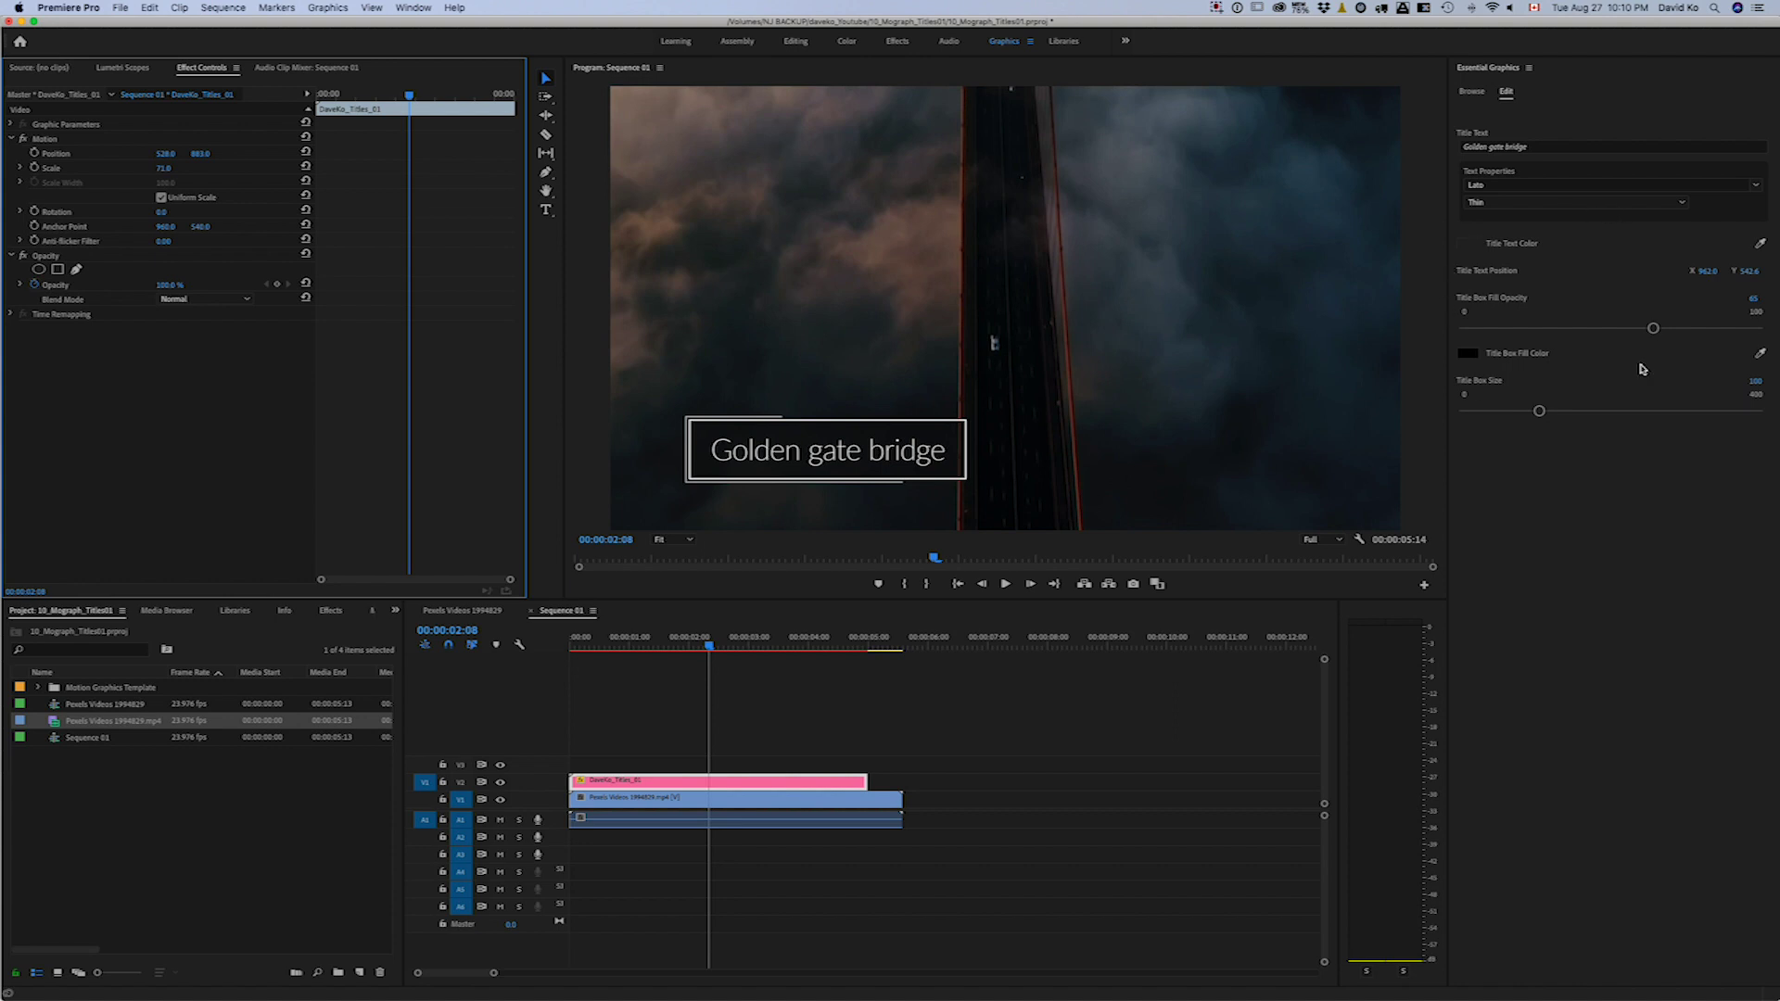
- Enlarge the title box size to 126 and scrub to replay the title animation
left_click_drag(1539, 411, 1557, 411)
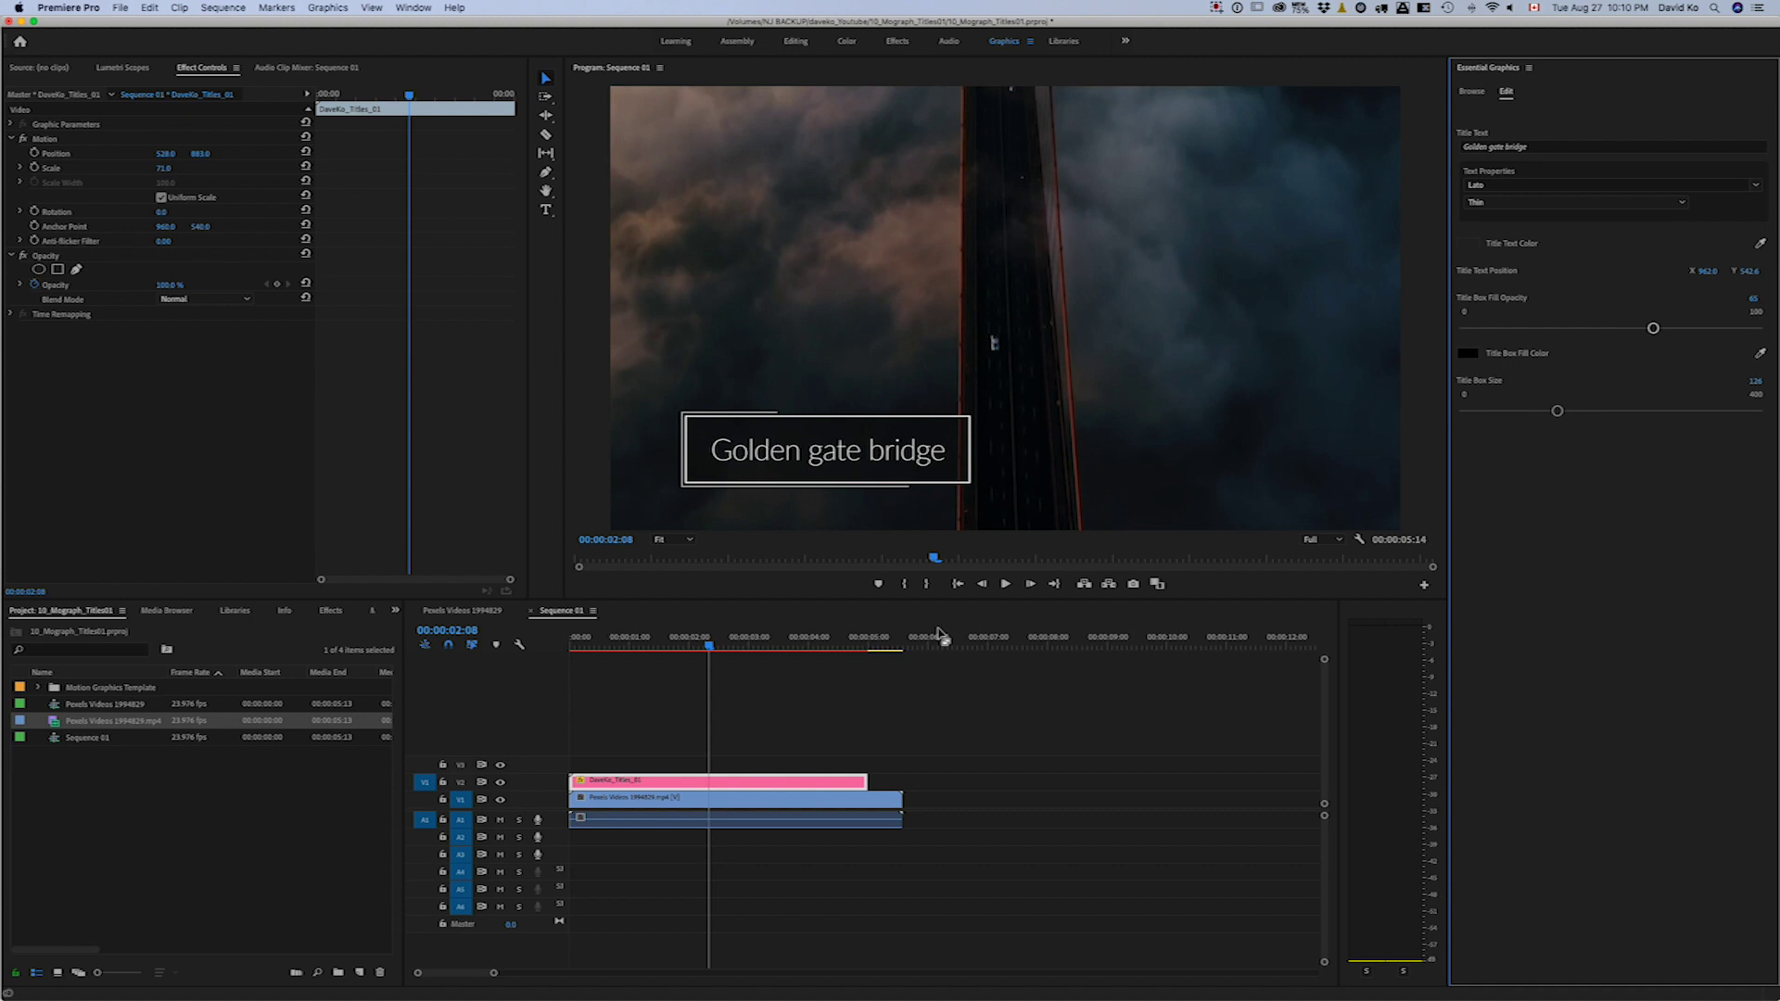
left_click(582, 648)
left_click_drag(582, 648, 666, 648)
- Replace the 'Golden gate bridge' title text with the creator's name
double_click(1536, 148)
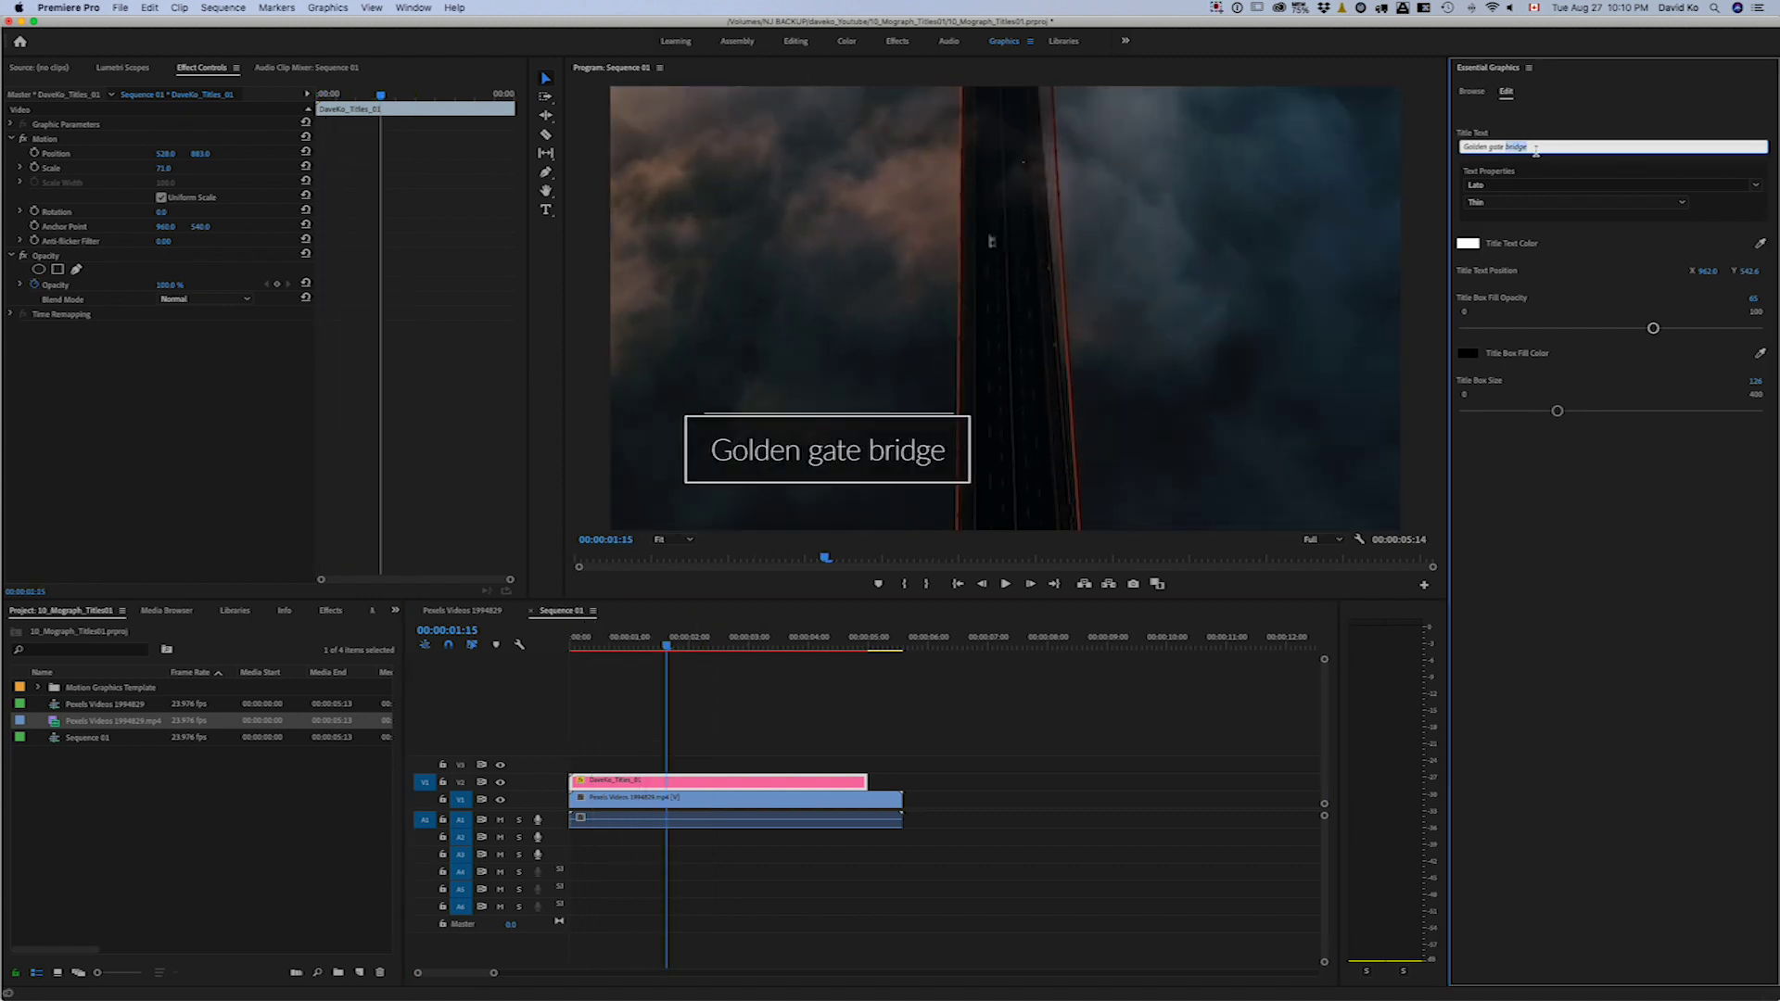
key("super+a")
type("d")
key("Return")
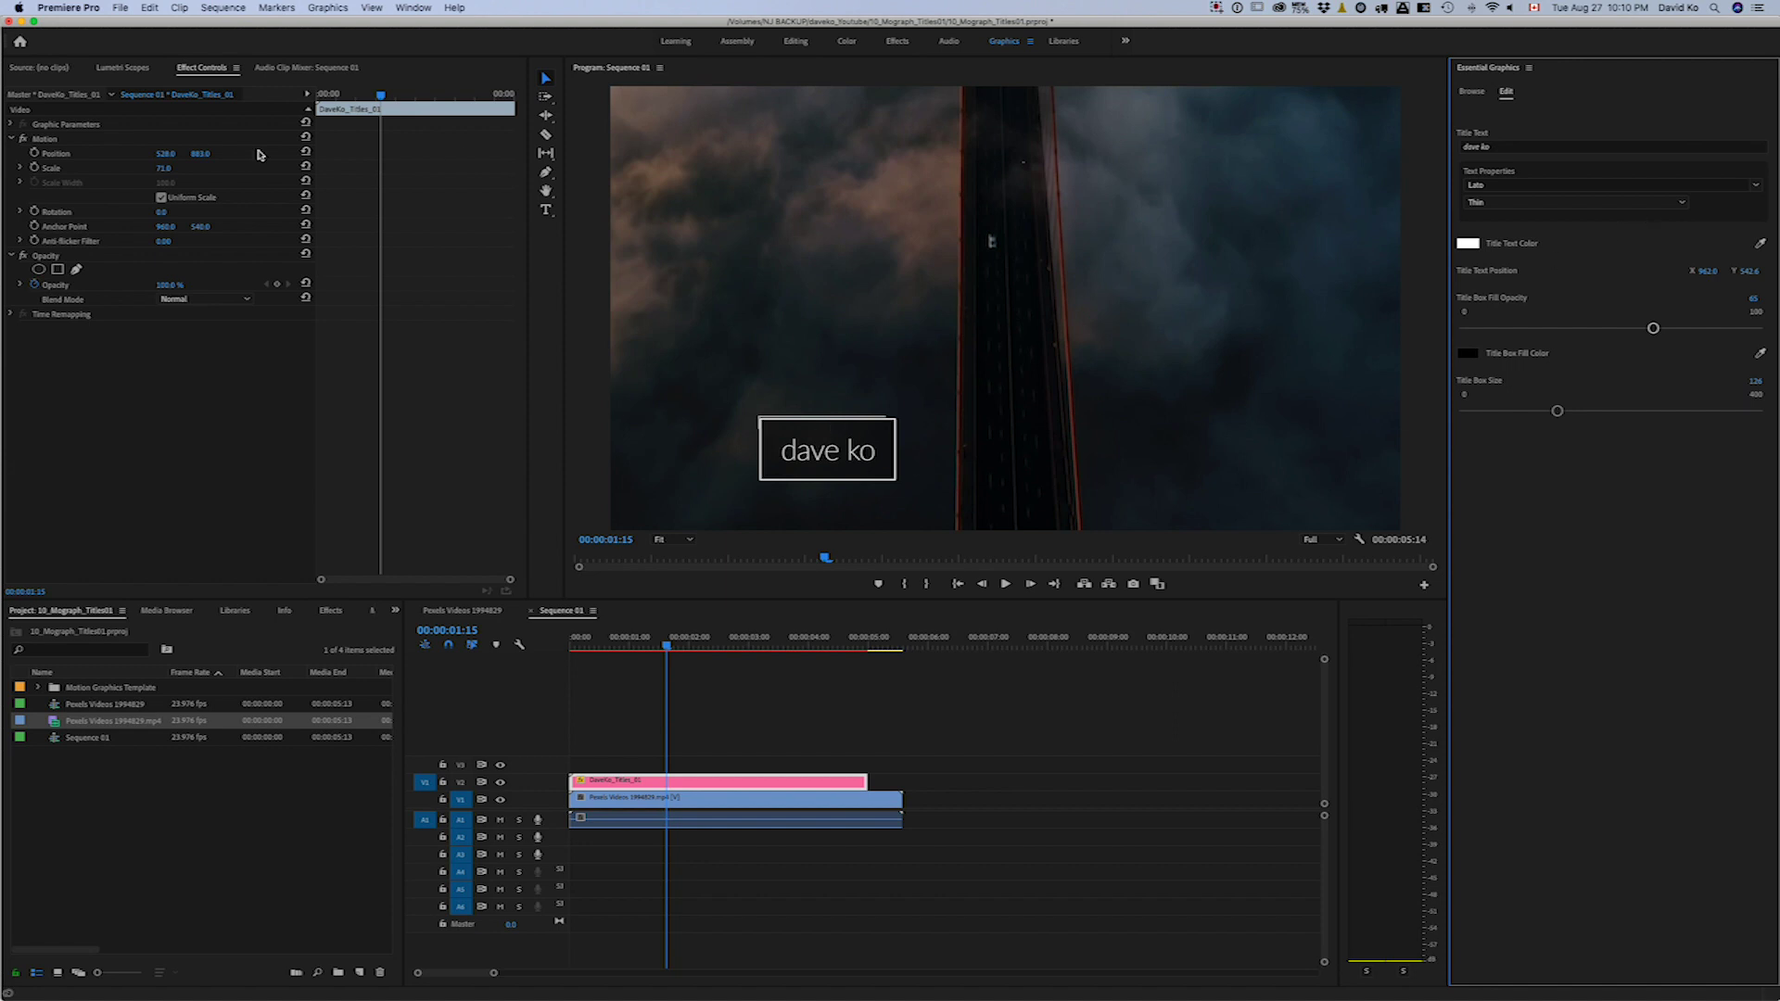
- Shift the renamed title further left and scrub the playhead to preview it
left_click_drag(165, 153, 89, 153)
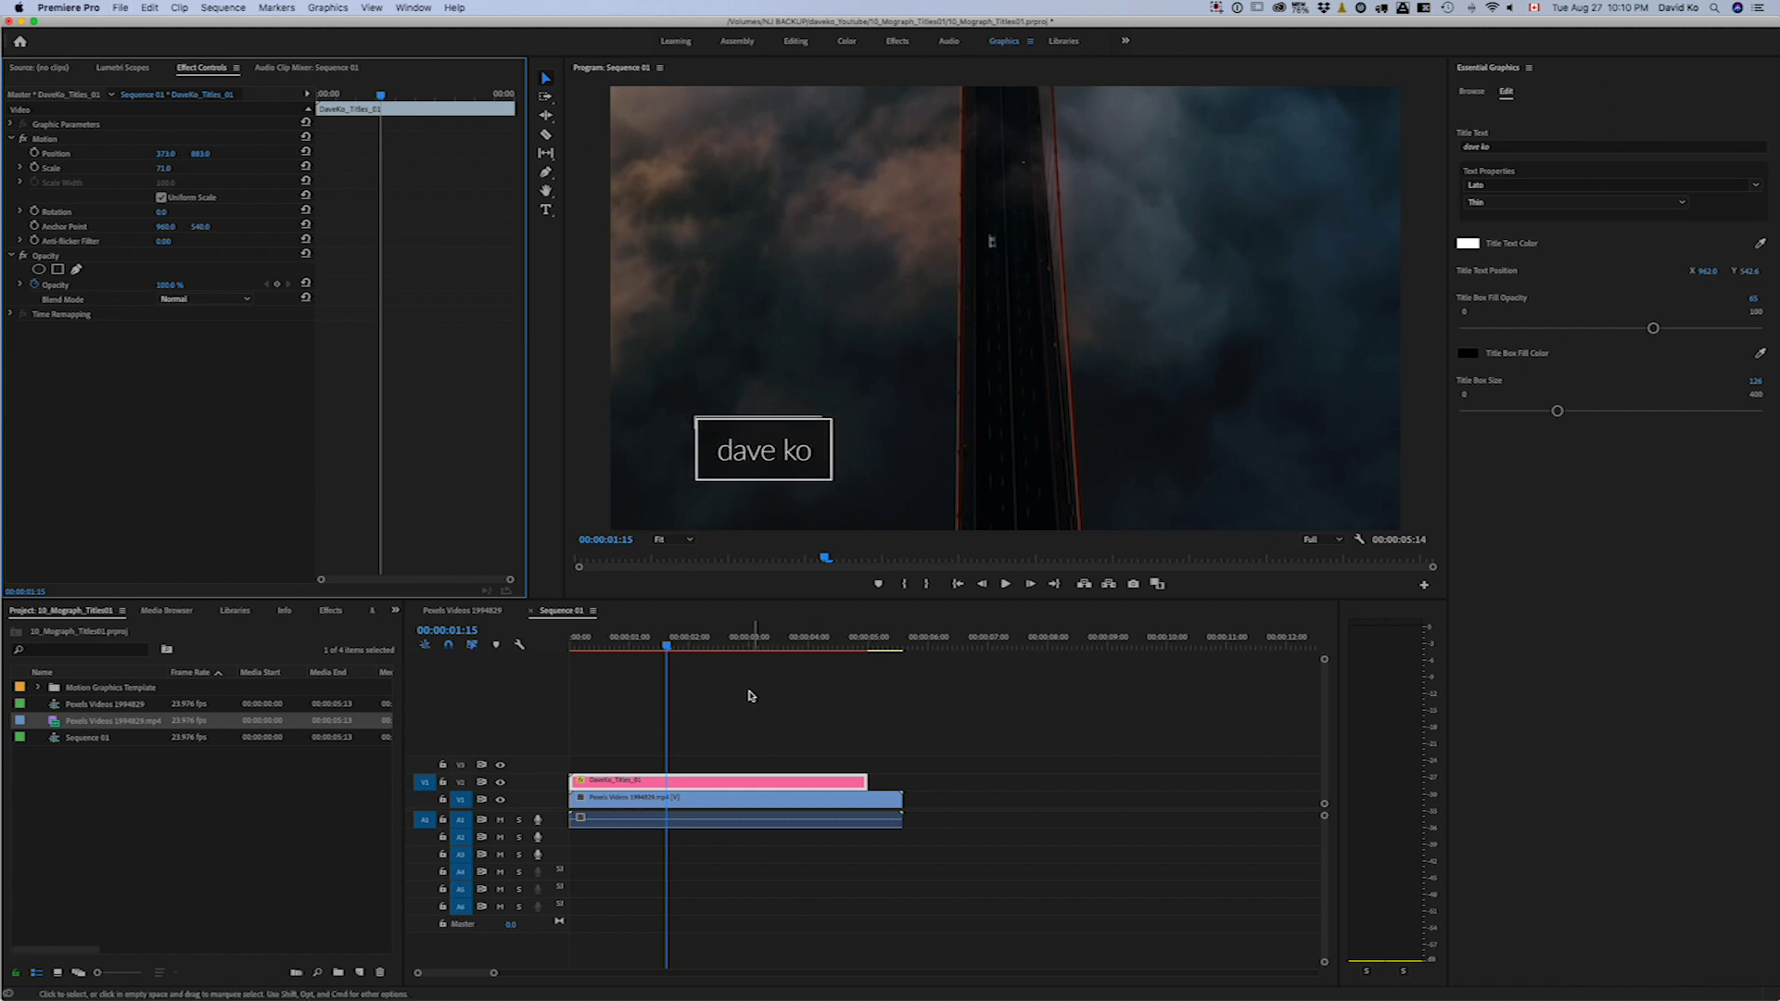
left_click_drag(665, 644, 803, 660)
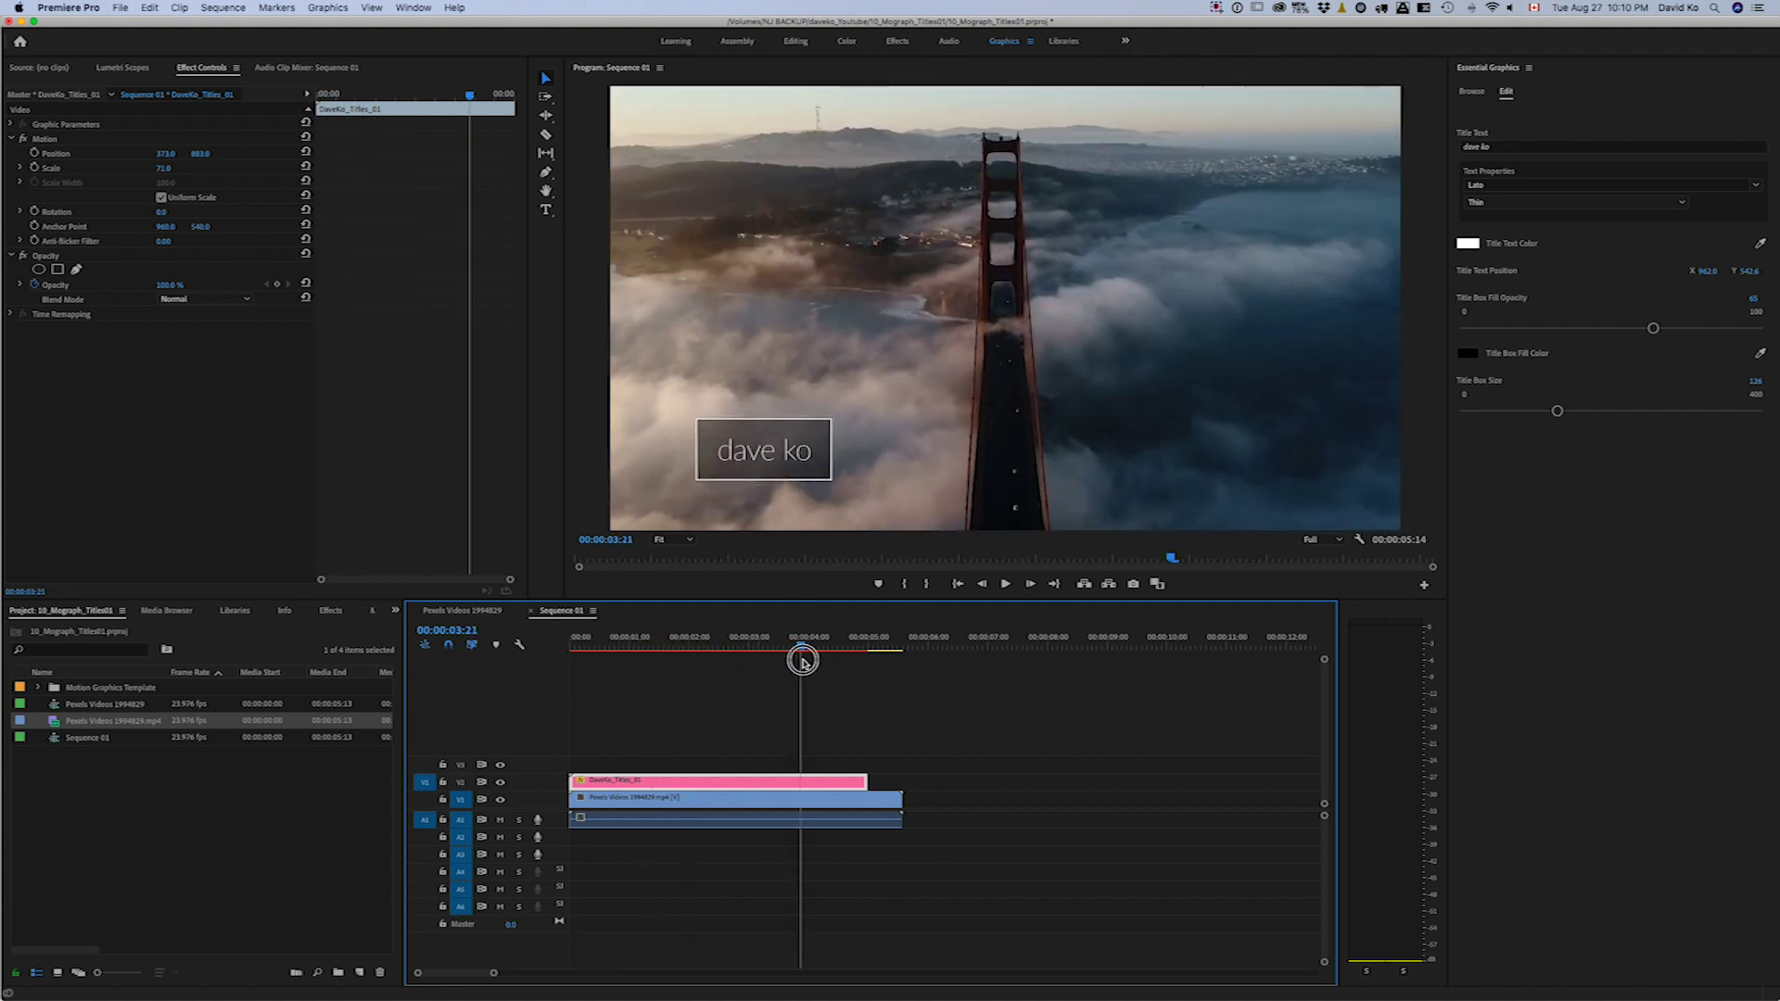
mouse_move(803, 660)
left_mouse_down()
mouse_move(834, 655)
mouse_move(715, 650)
mouse_move(803, 648)
left_mouse_up()
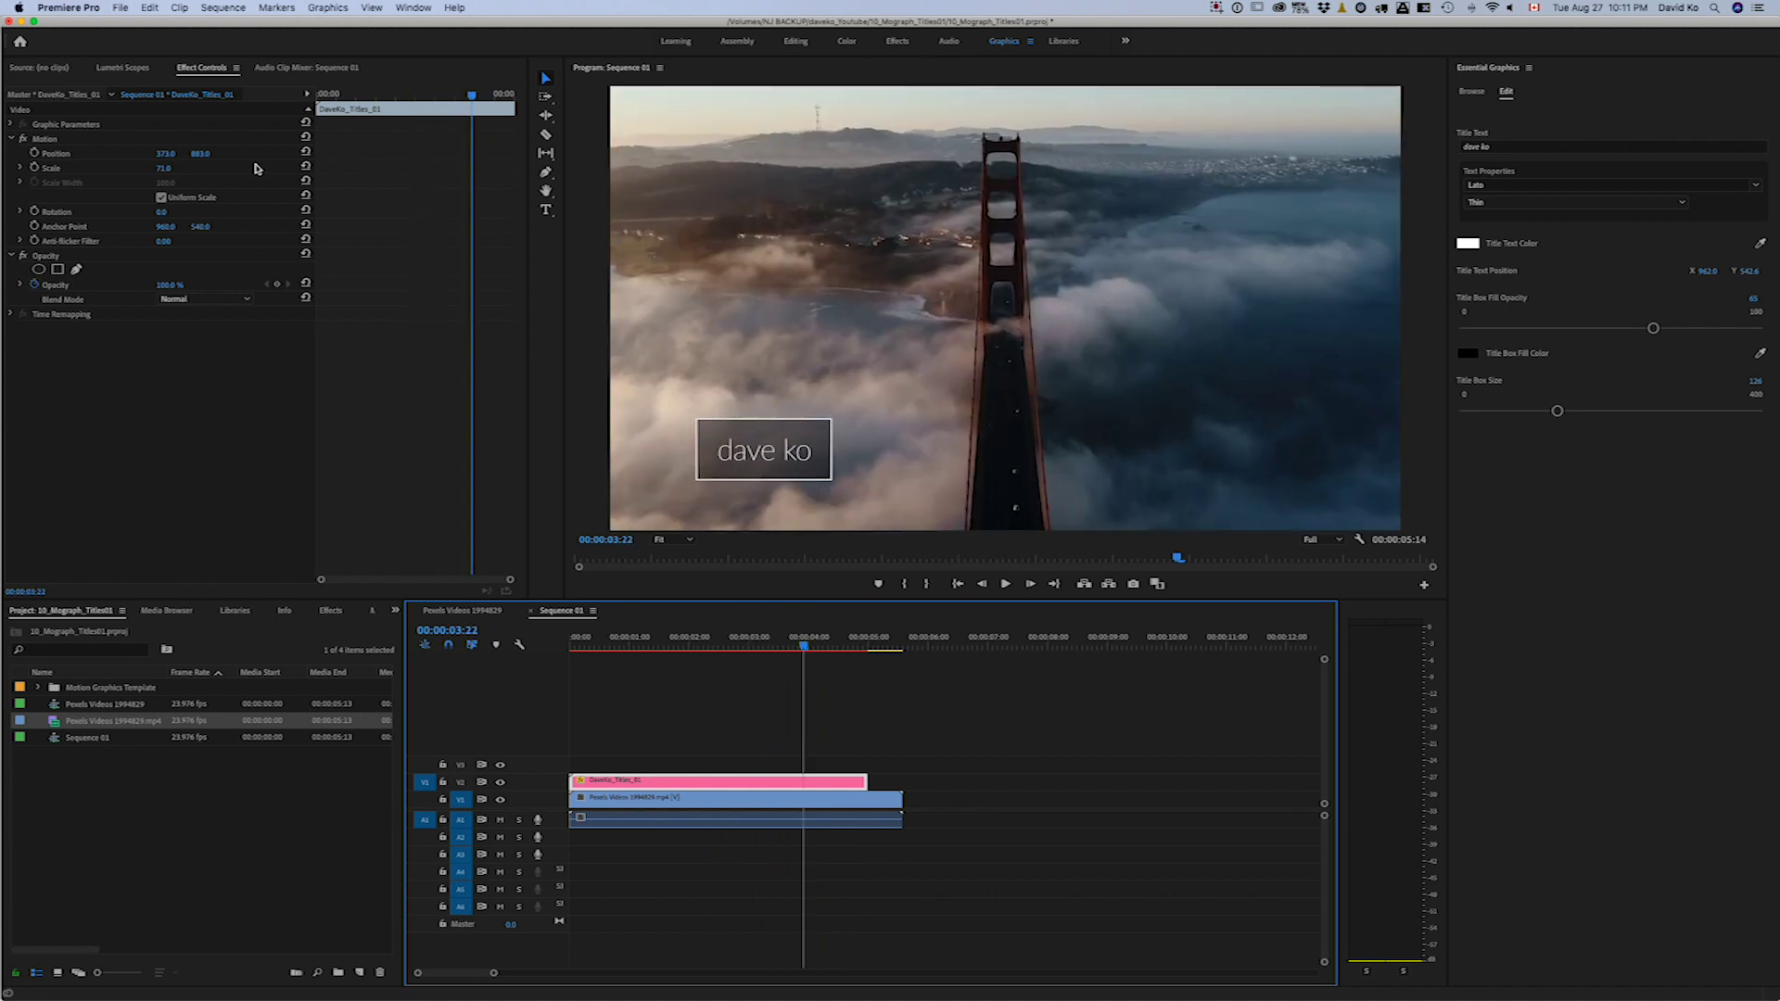
- Centre the title at position 962, 581 with a scale of 100
left_click_drag(165, 153, 474, 153)
left_click_drag(200, 153, 61, 153)
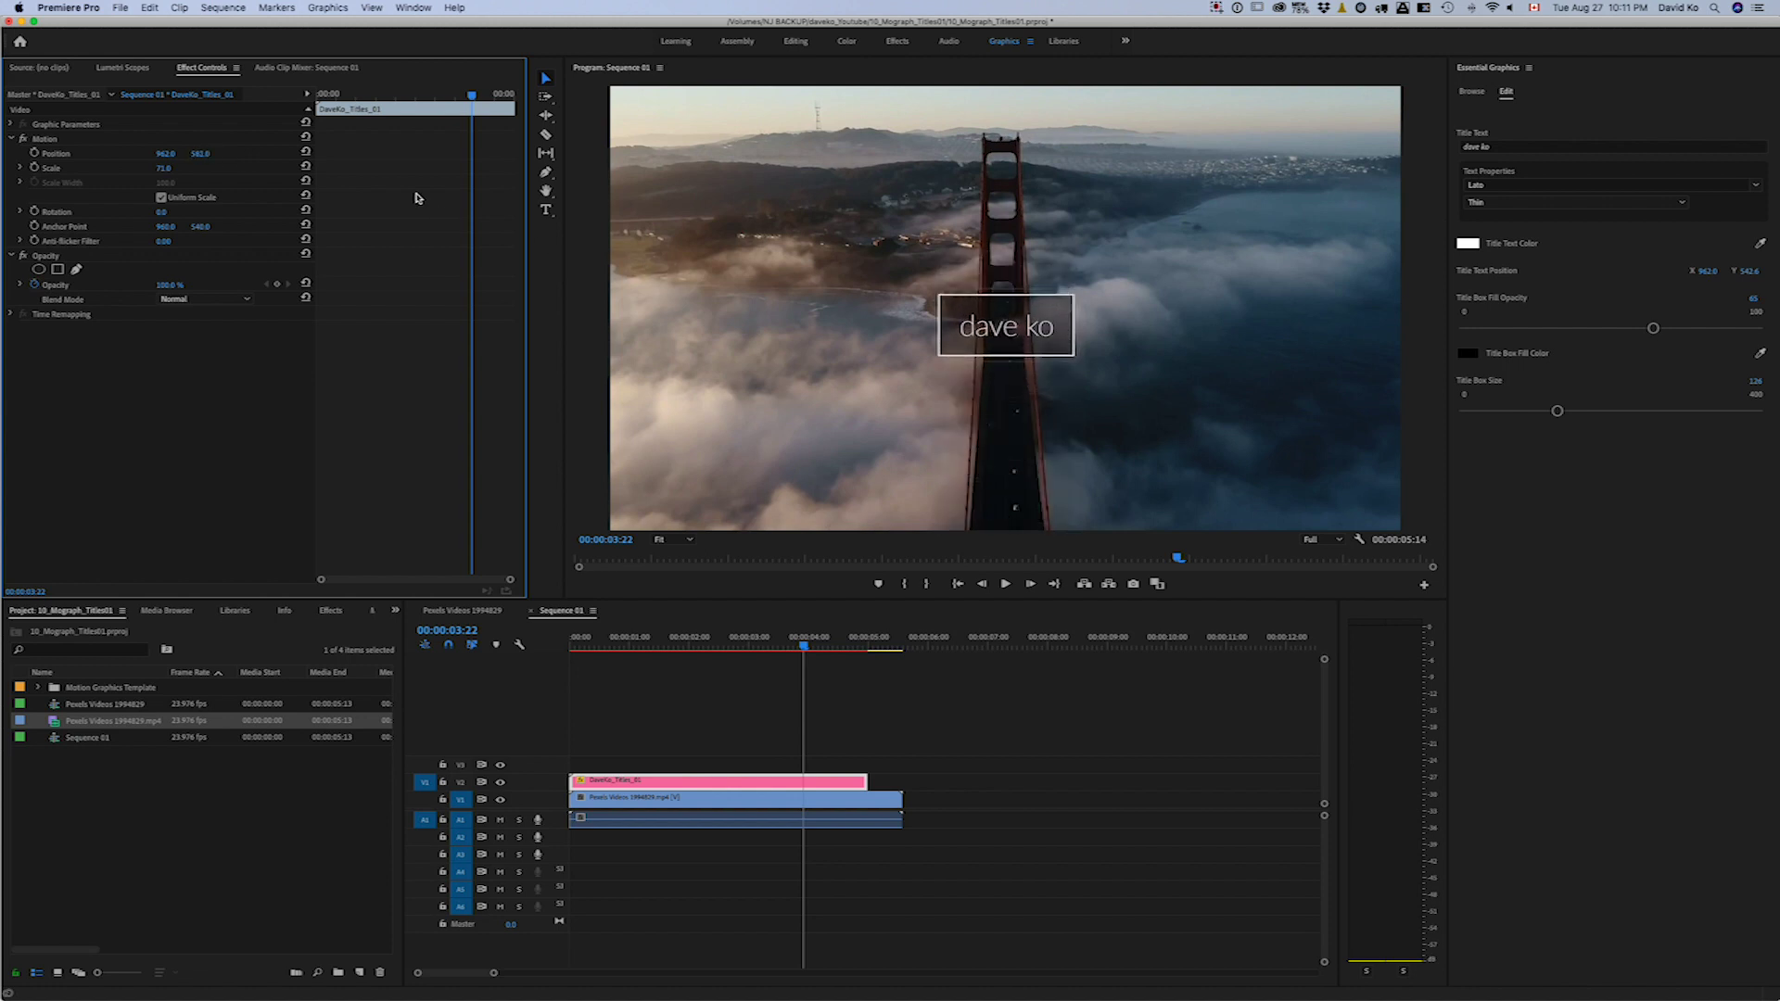
left_click(167, 168)
type("100")
key("Return")
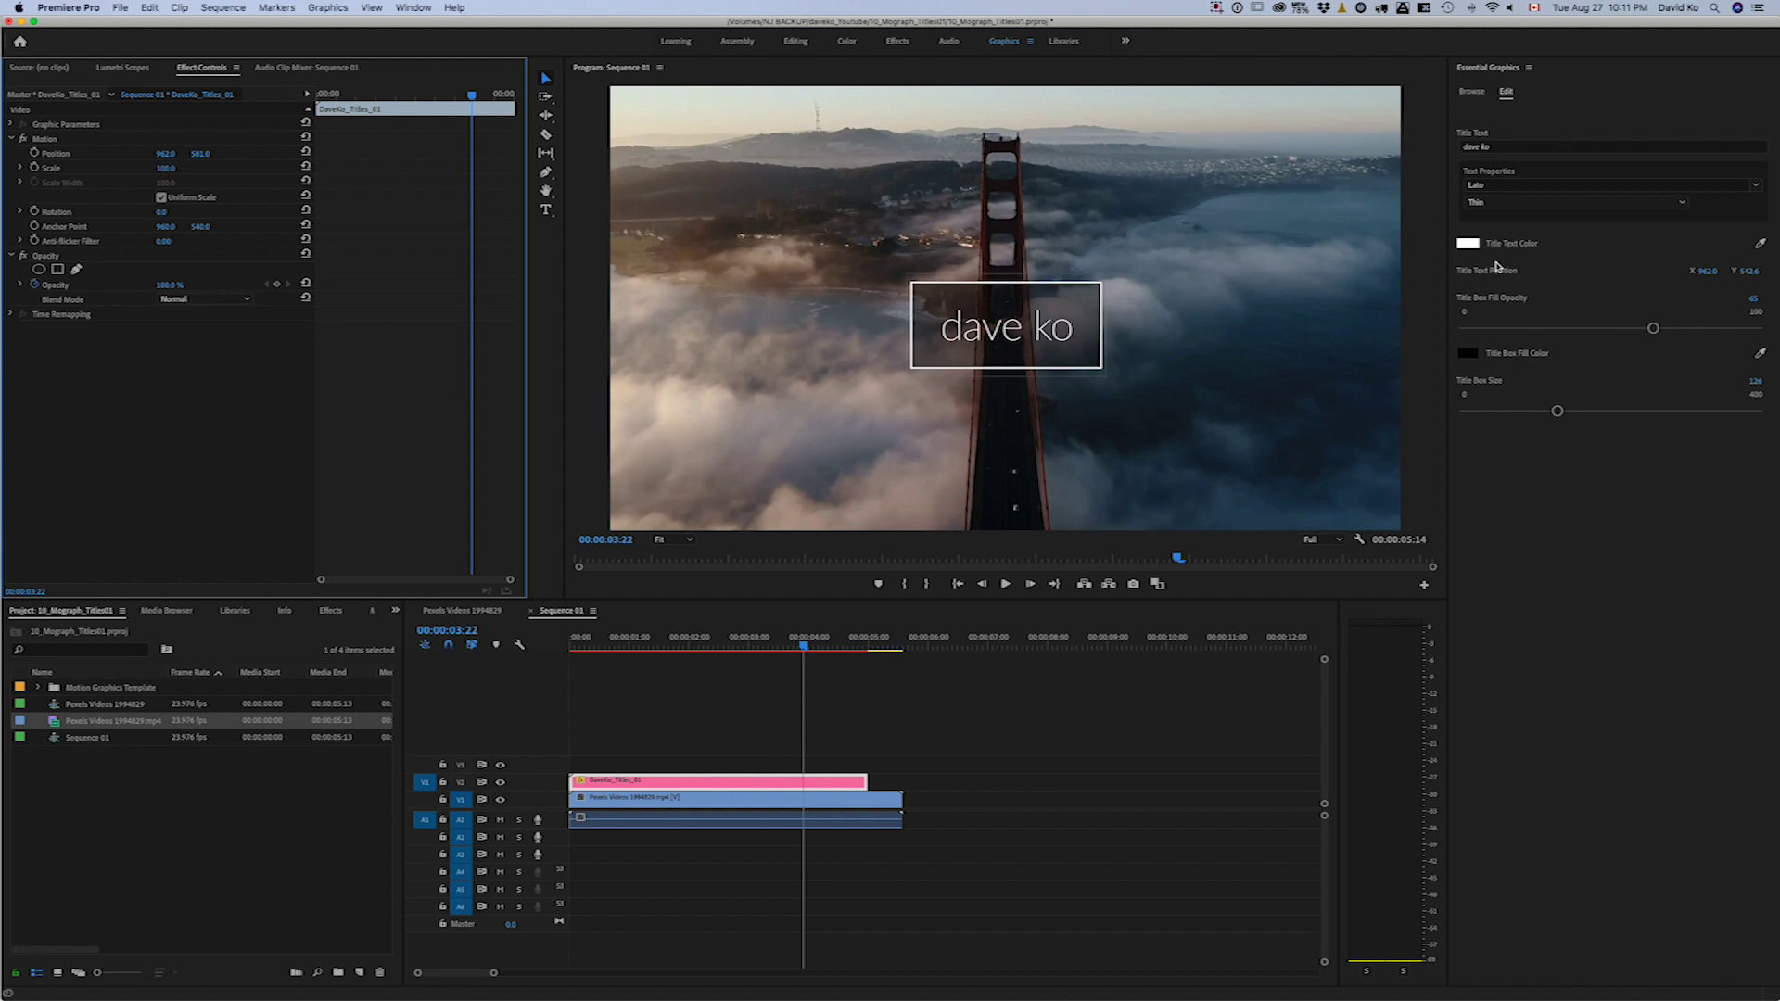
- Reduce the Title Box Size to 100 and view an earlier frame with the title
left_click_drag(1557, 411, 1555, 411)
left_click(1757, 386)
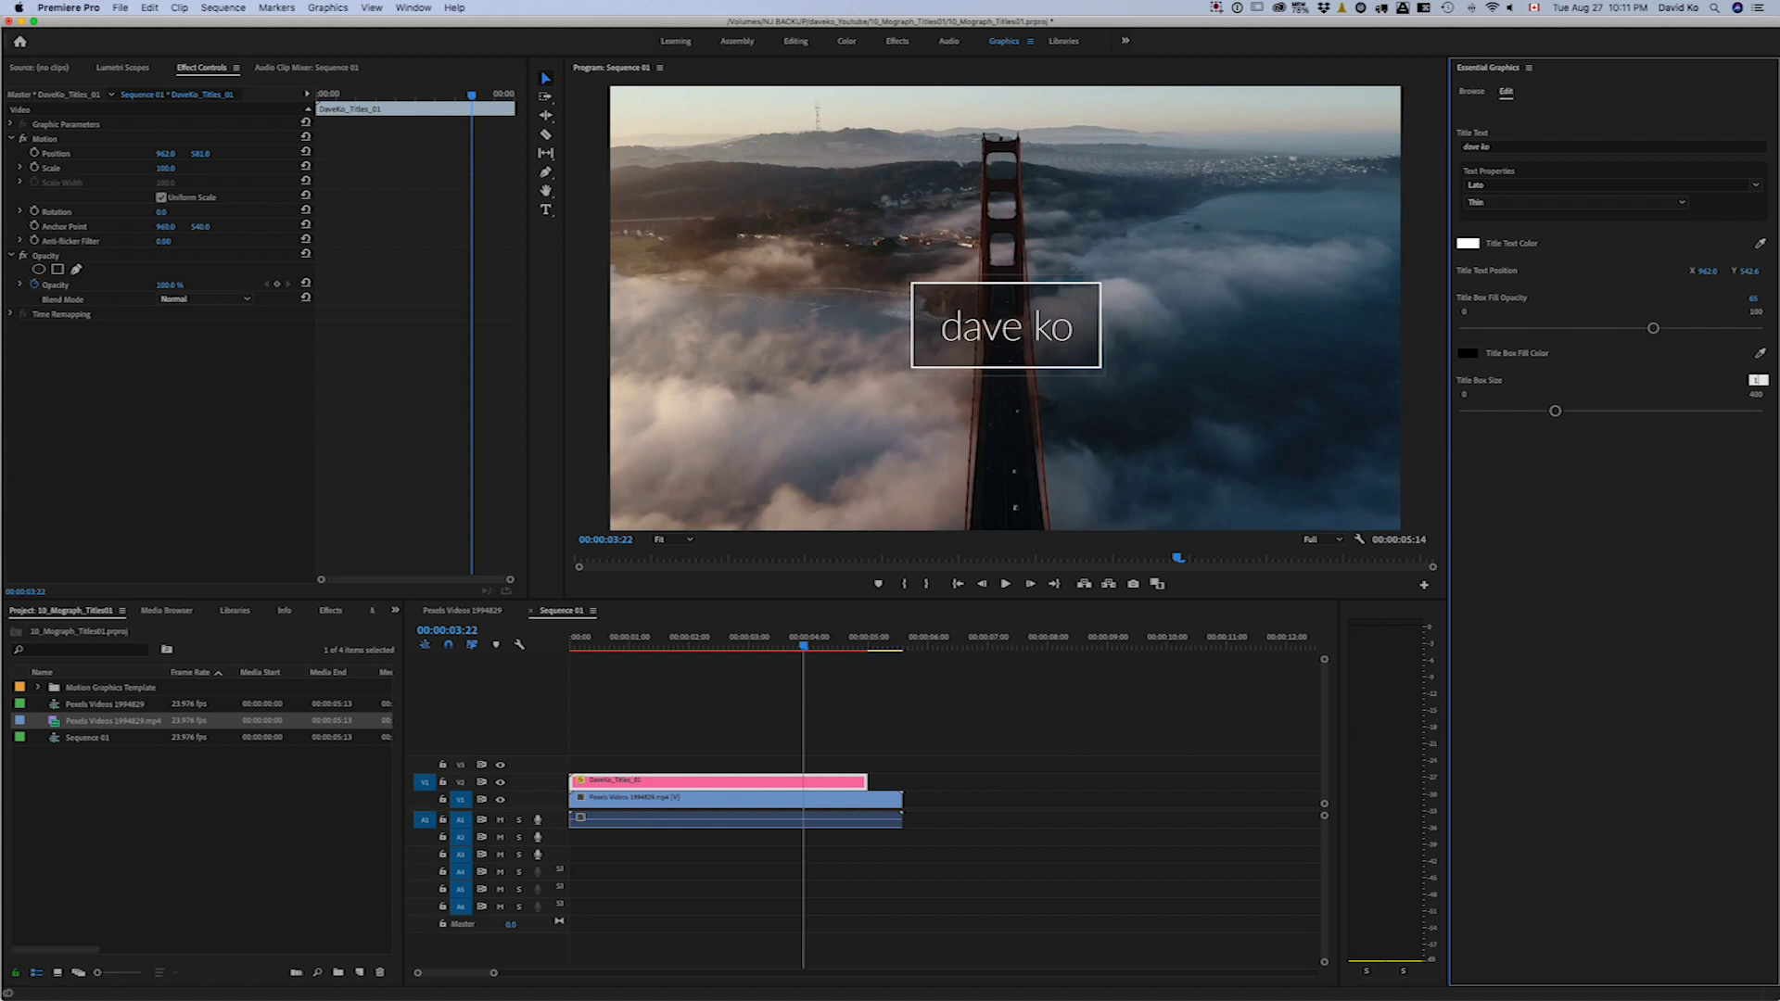
type("100")
key("Return")
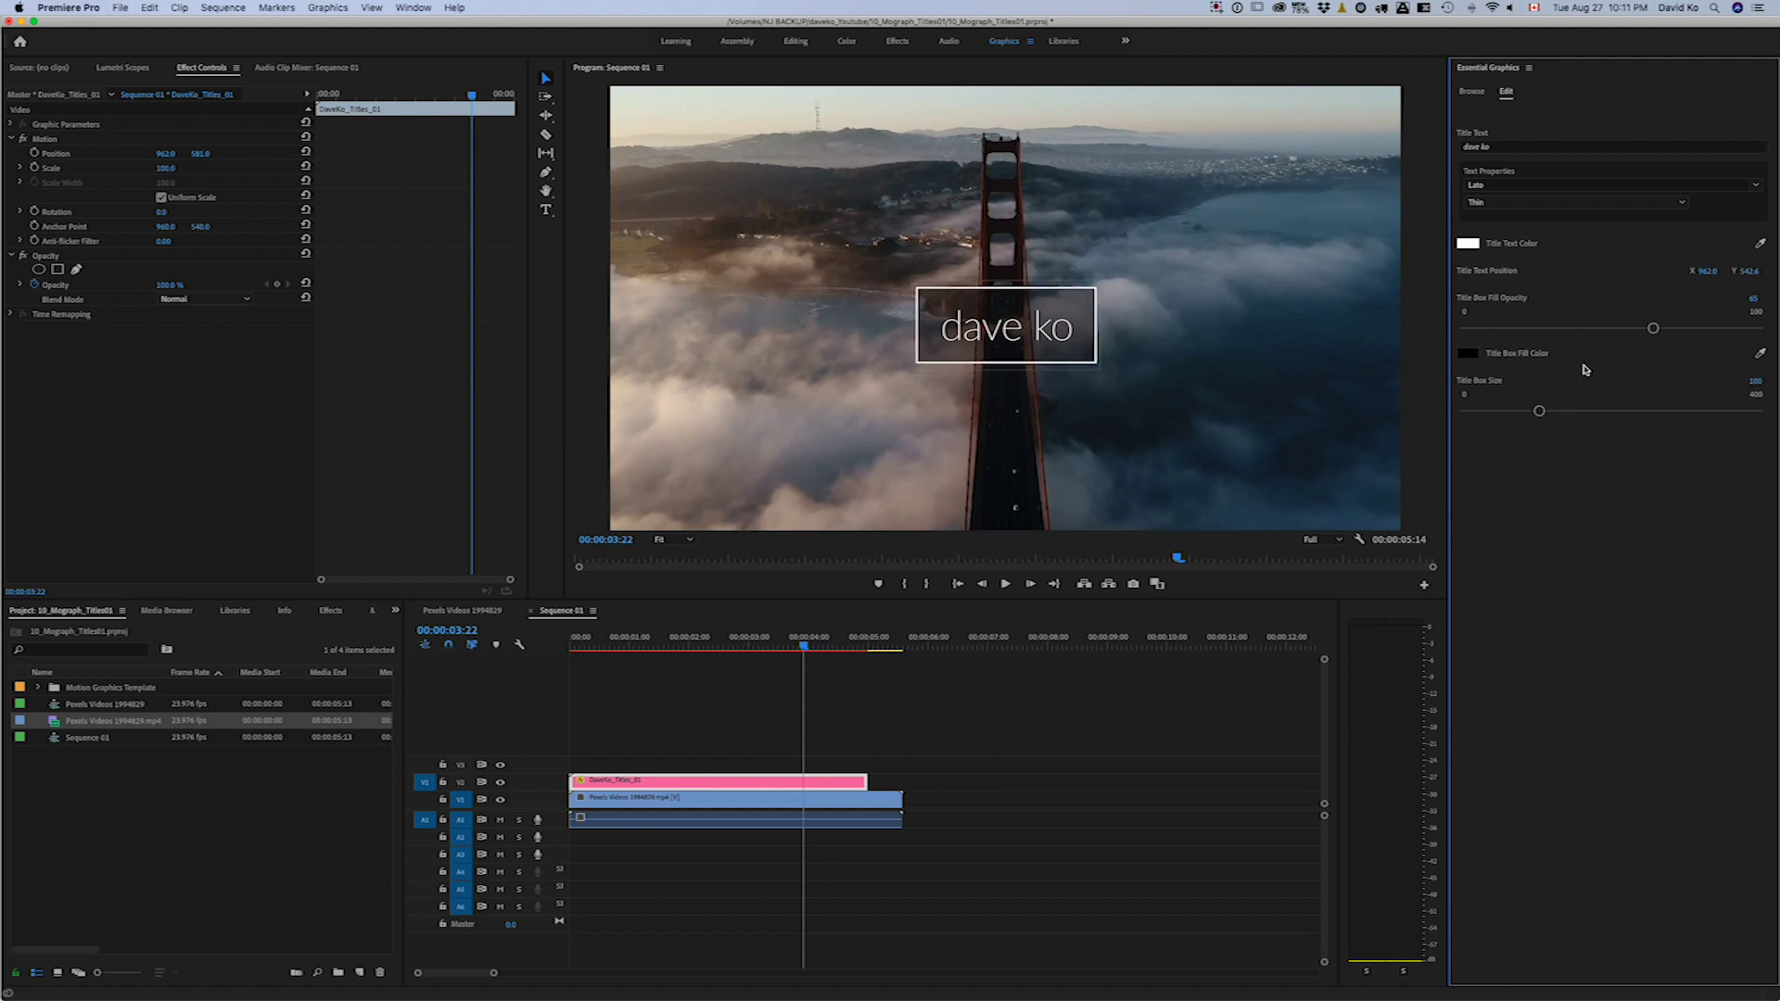
left_click(721, 642)
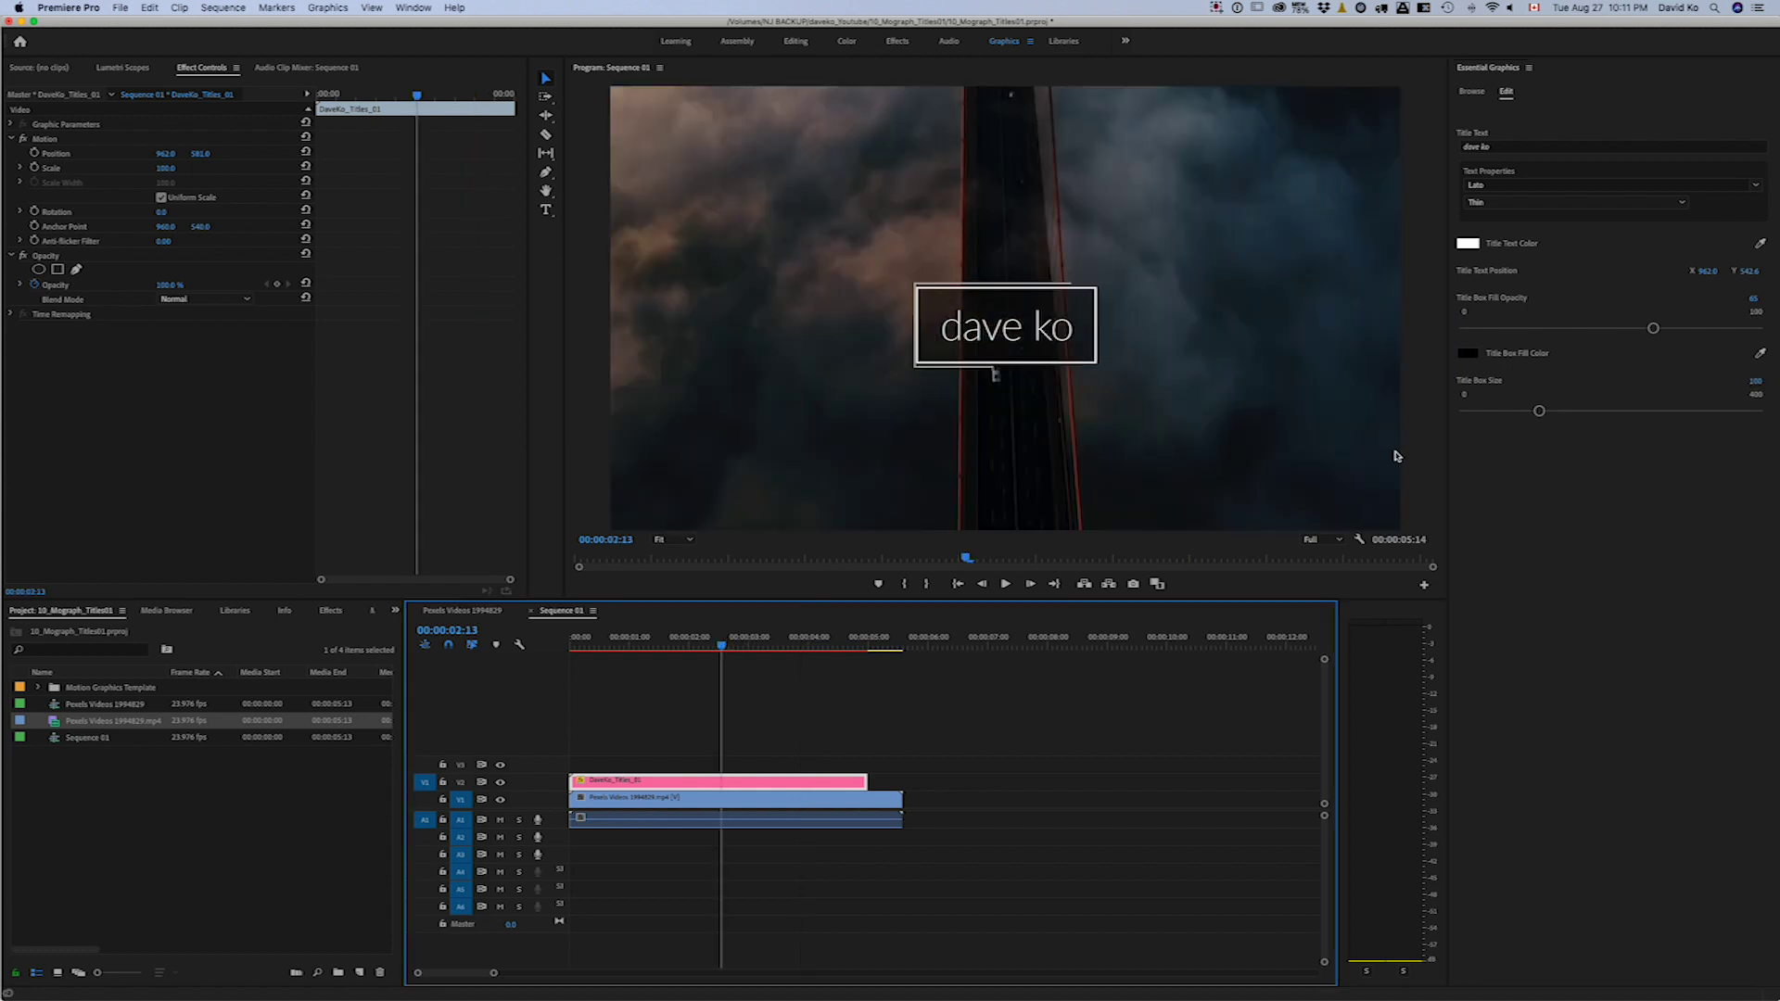
- Paste 'YOUTUBE MAINTITLE' in place of the name as the title text
left_click(1513, 152)
type("Youtube maintitle")
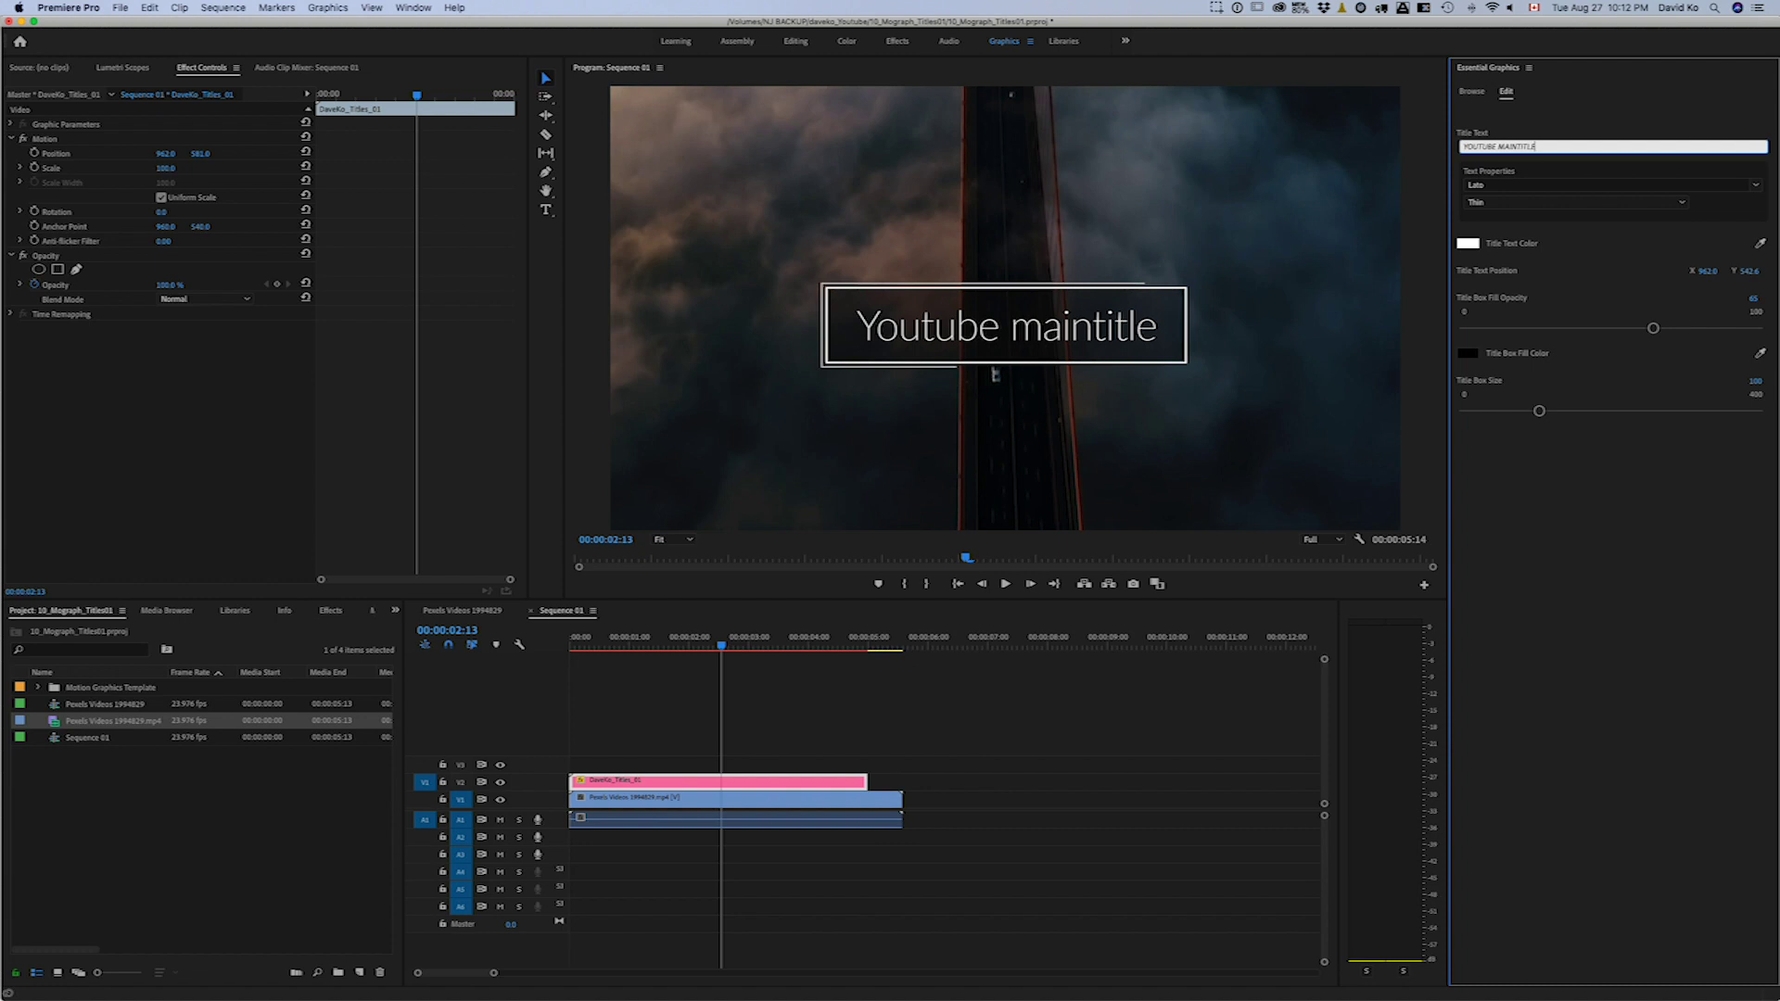
key("Return")
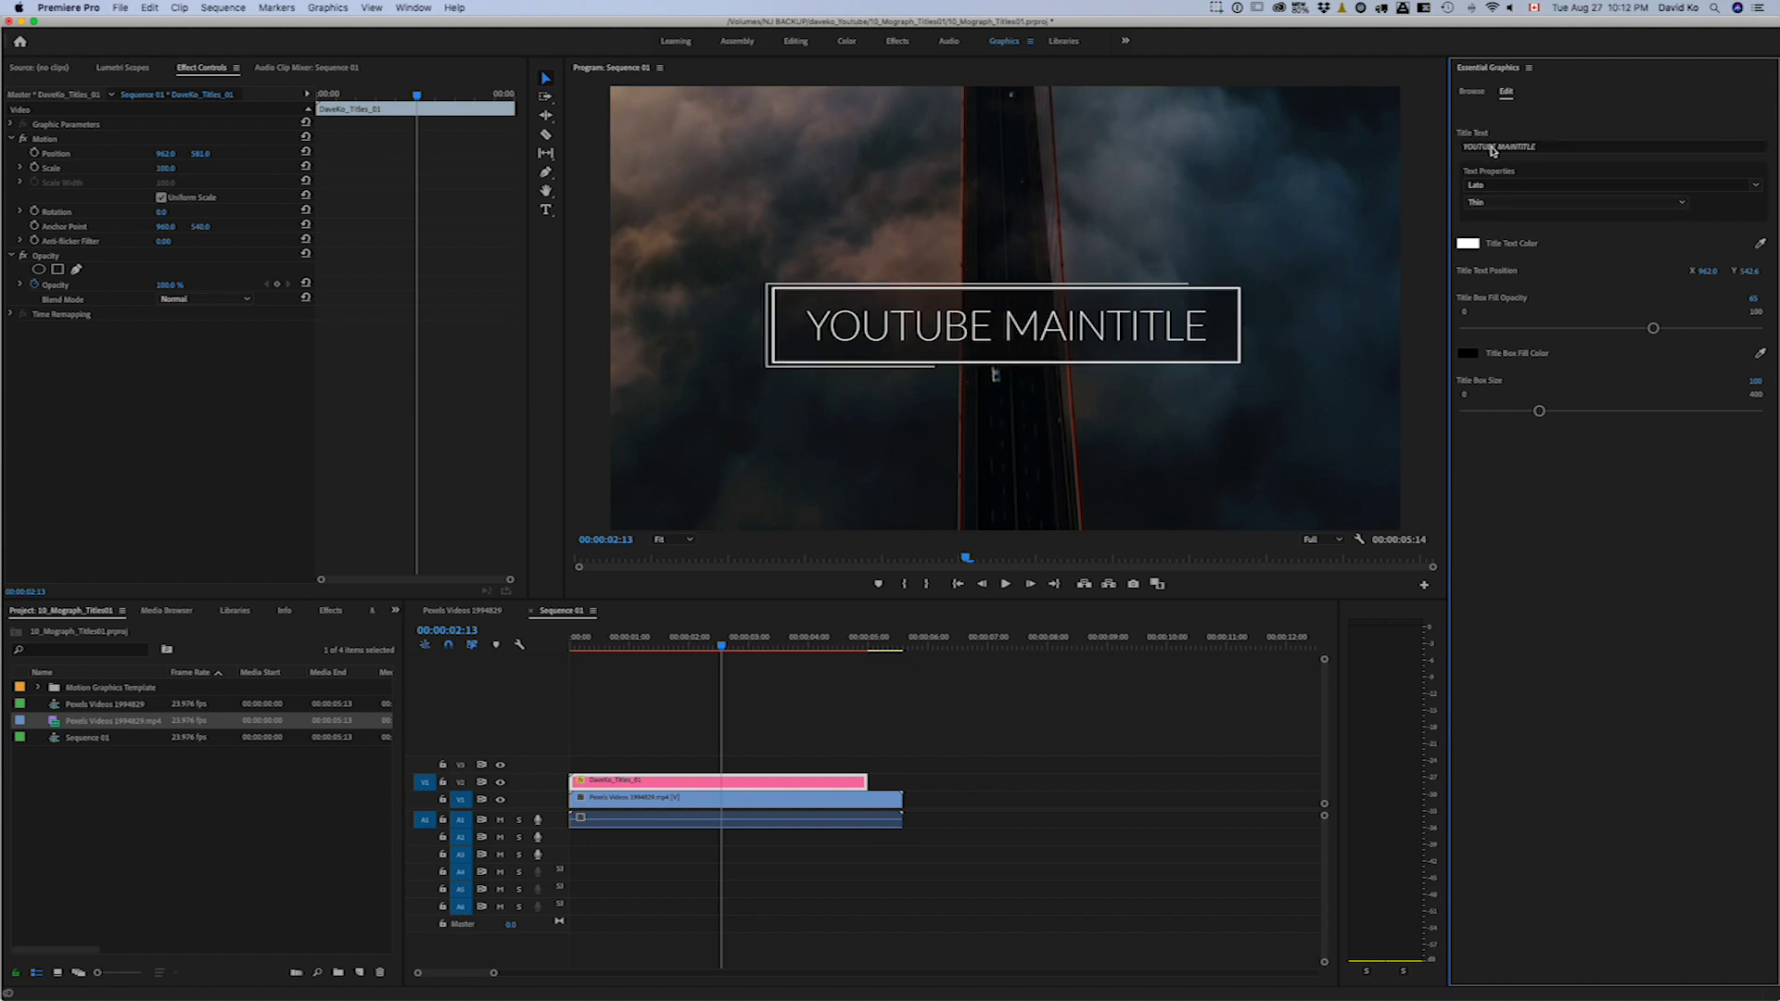
- Play the sequence from its start to preview the new title
left_click(485, 633)
key("Home")
key("space")
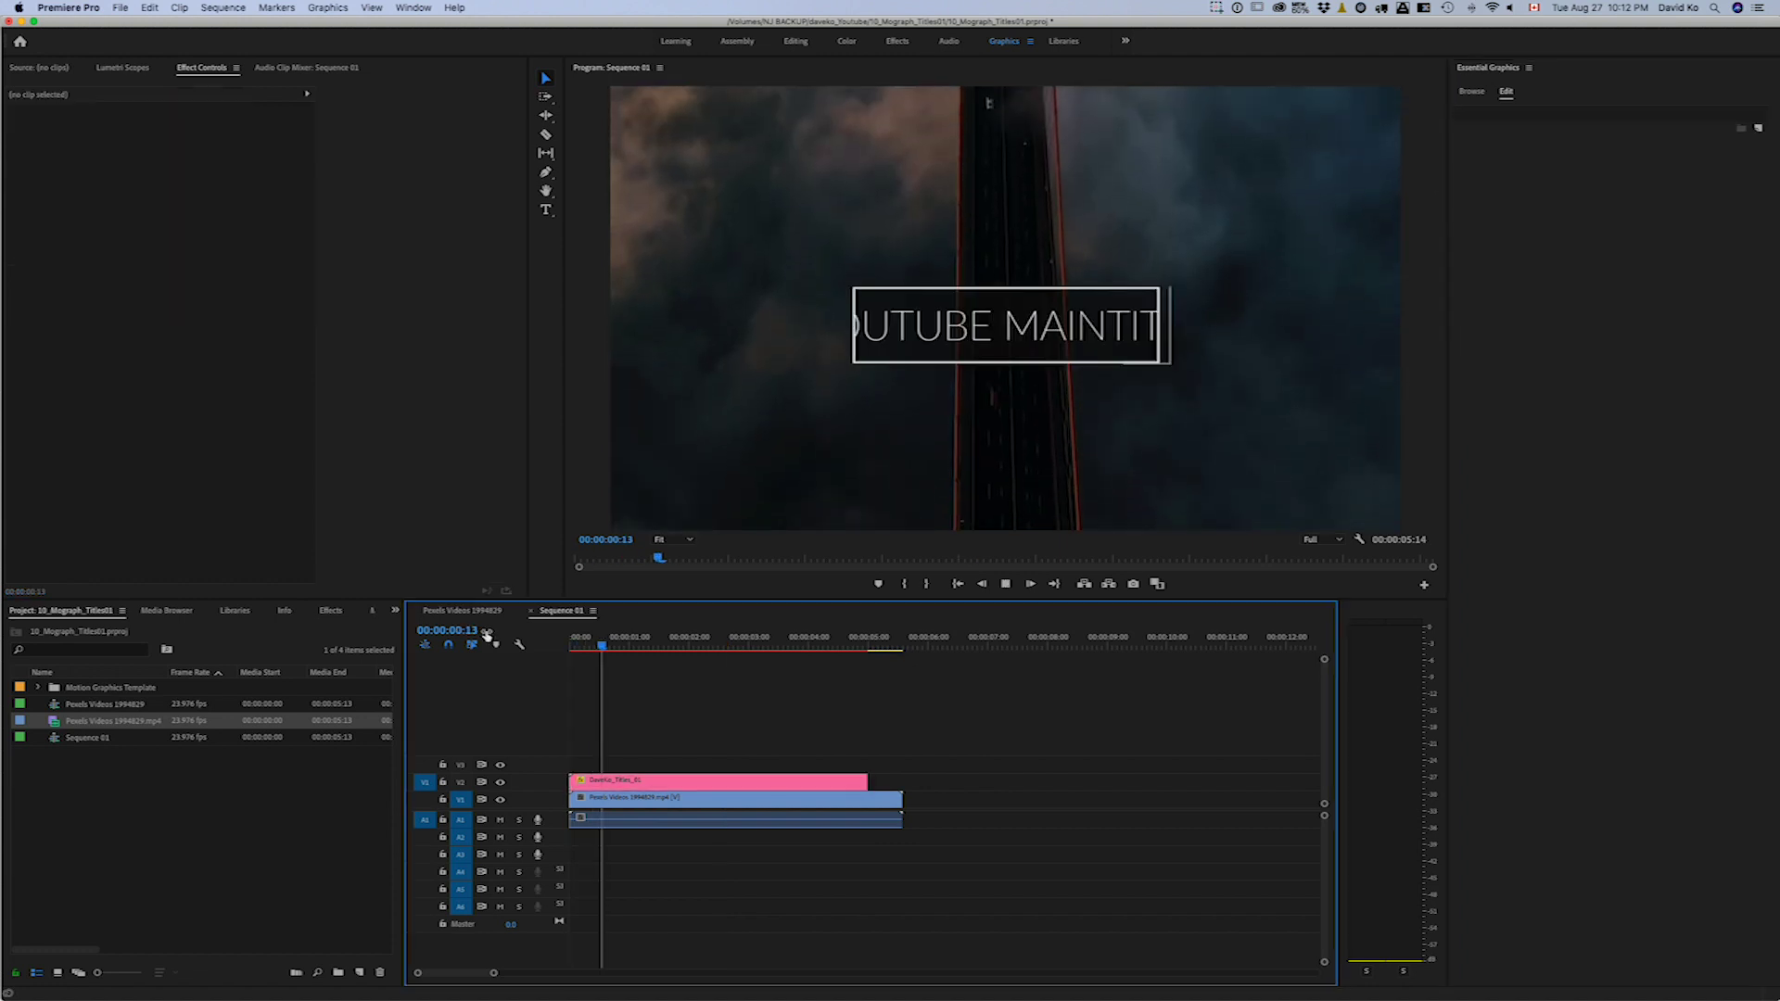